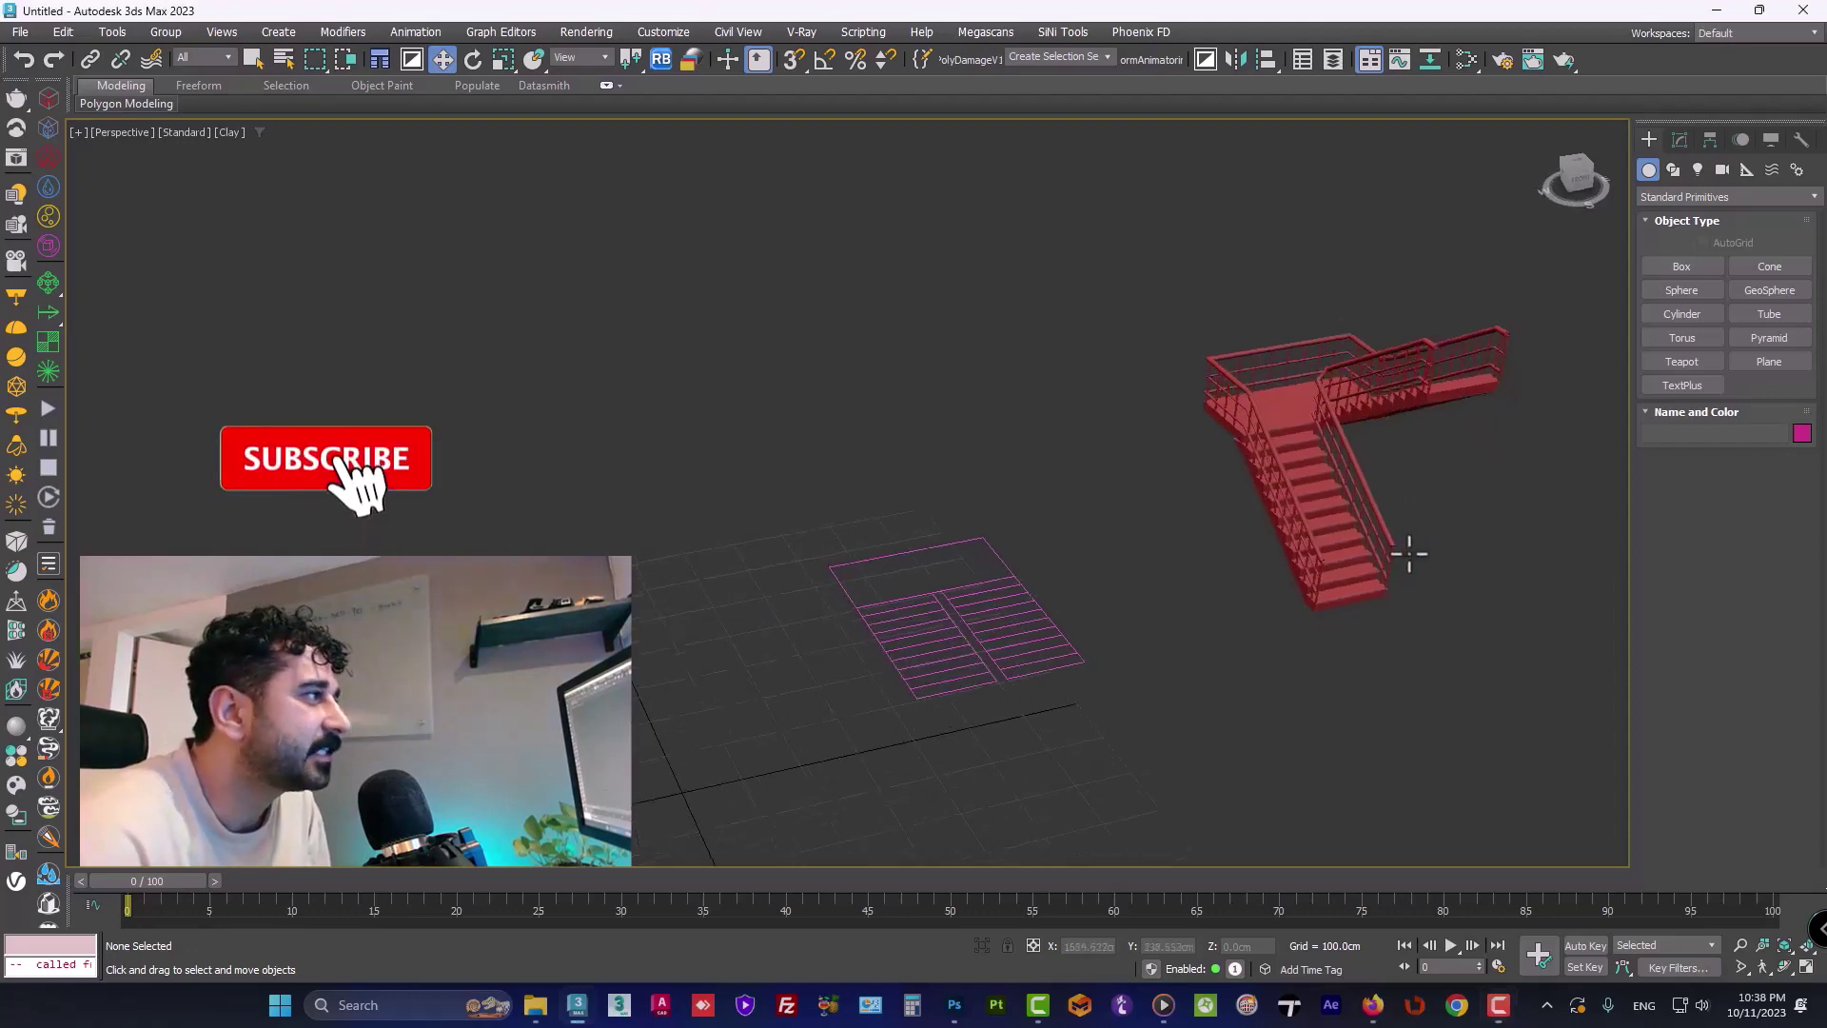
# Step: Draw a new rectangle spline on the grid beside the finished staircase
pyautogui.scroll(10, 1411, 541)
pyautogui.moveTo(1351, 572)
pyautogui.mouseDown(button='middle')
pyautogui.moveTo(1289, 606)
pyautogui.moveTo(1250, 661)
pyautogui.moveTo(1069, 685)
pyautogui.moveTo(1247, 653)
pyautogui.mouseUp(button='middle')
pyautogui.scroll(3, 1266, 662)
pyautogui.scroll(-3, 1264, 657)
pyautogui.scroll(-5, 1264, 658)
pyautogui.moveTo(1056, 657); pyautogui.dragTo(1171, 642, button='middle')
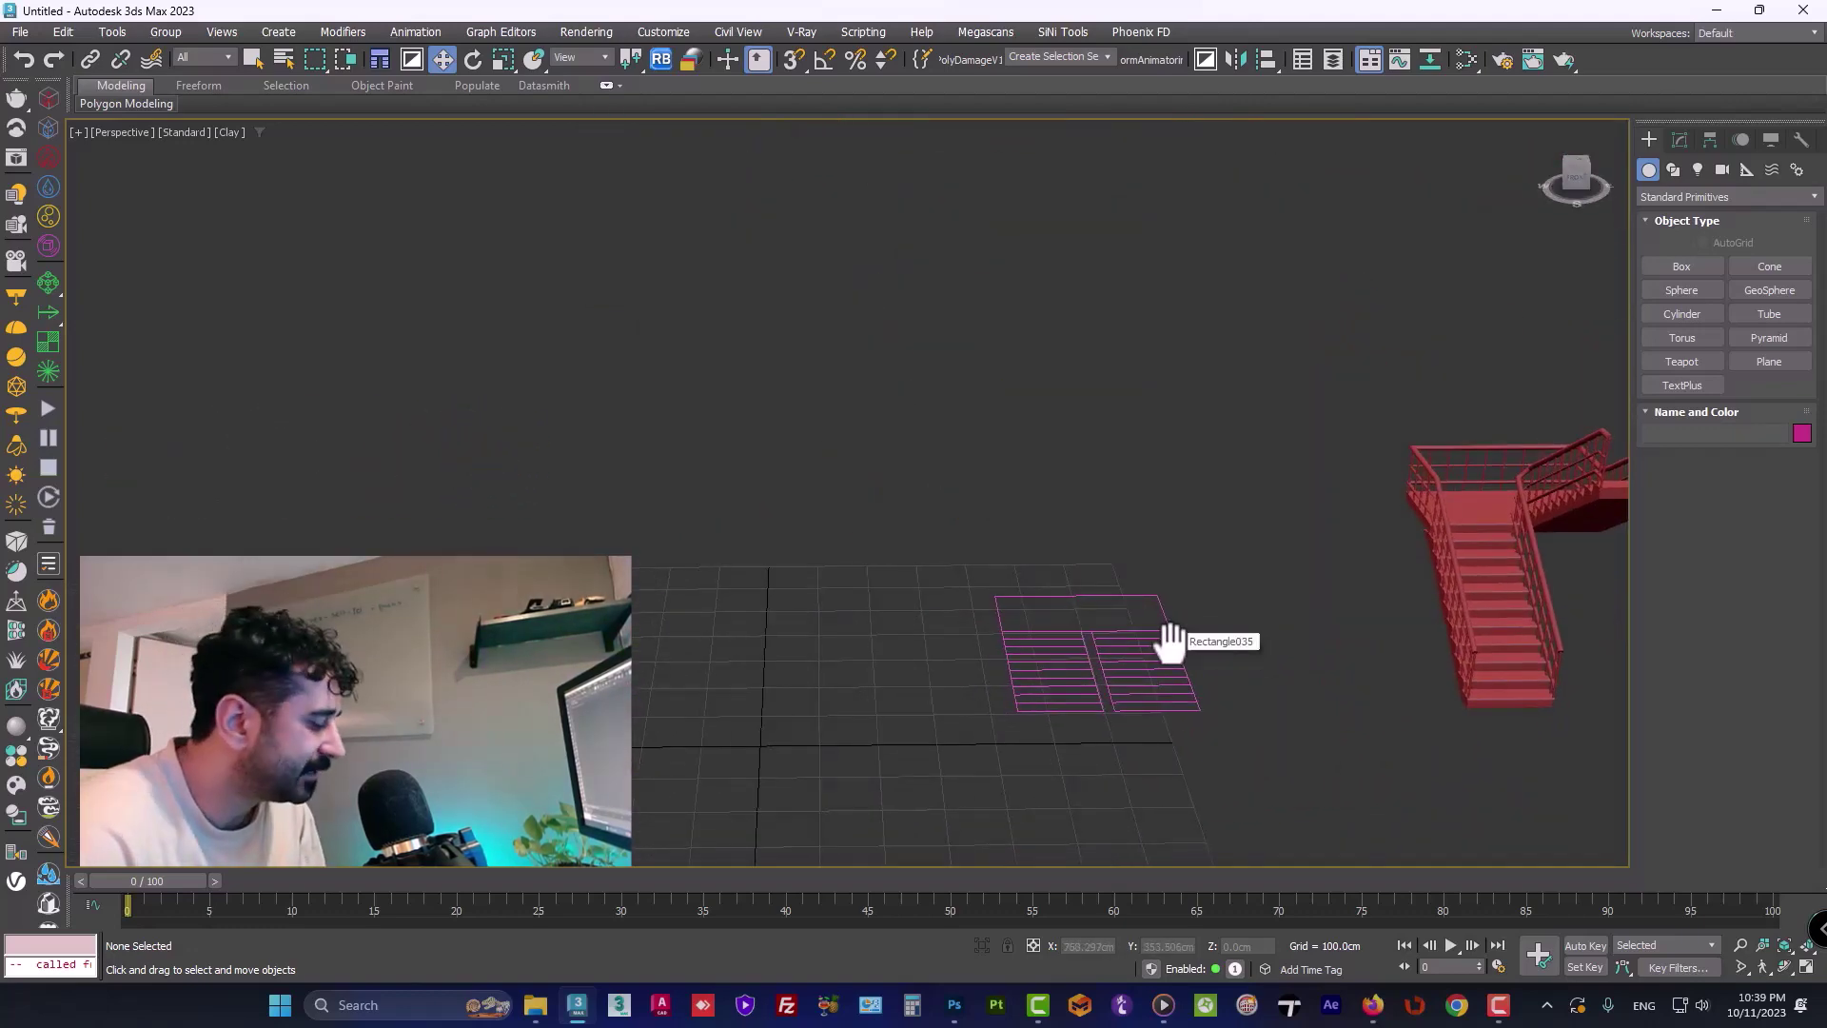
pyautogui.click(1672, 170)
pyautogui.click(1769, 291)
pyautogui.moveTo(845, 754); pyautogui.dragTo(1045, 612, button='middle')
pyautogui.moveTo(1044, 613); pyautogui.dragTo(816, 649)
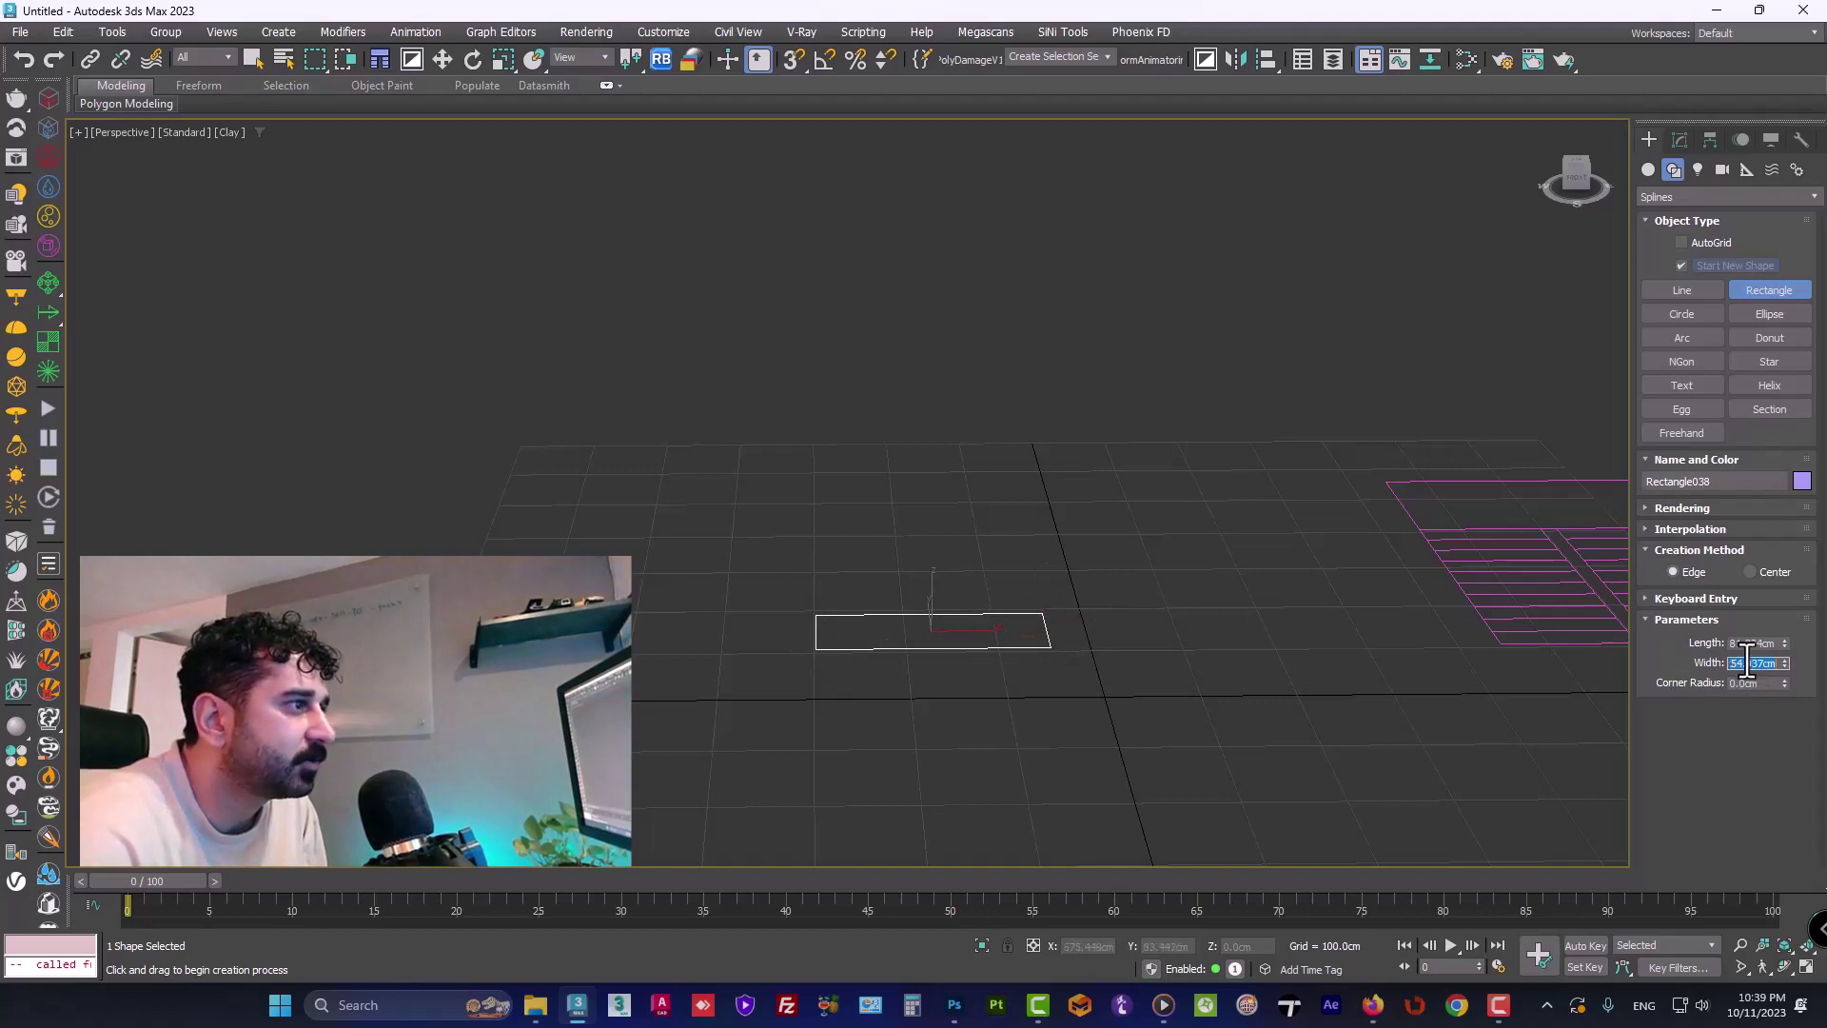
# Step: Set the rectangle's Width to 120 cm and Length to 30 cm
pyautogui.write('0')
pyautogui.press('Return')
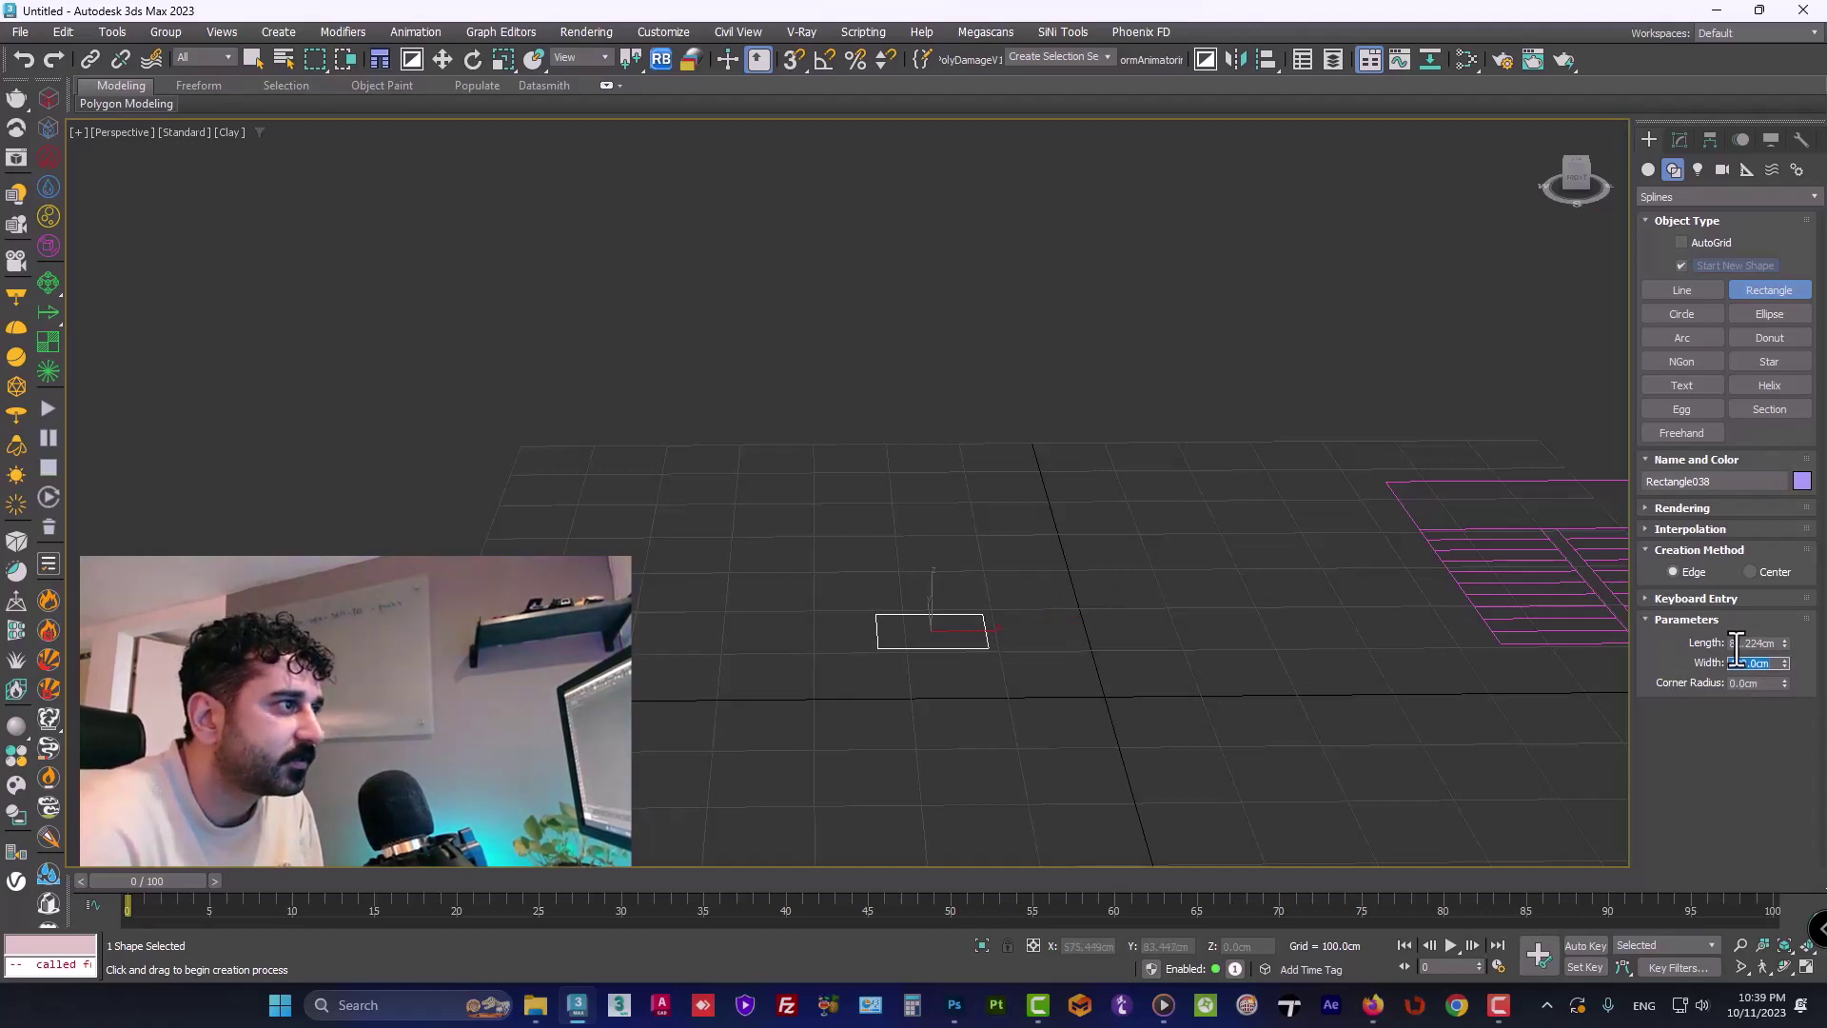
pyautogui.doubleClick(1739, 644)
pyautogui.write('30')
pyautogui.press('Return')
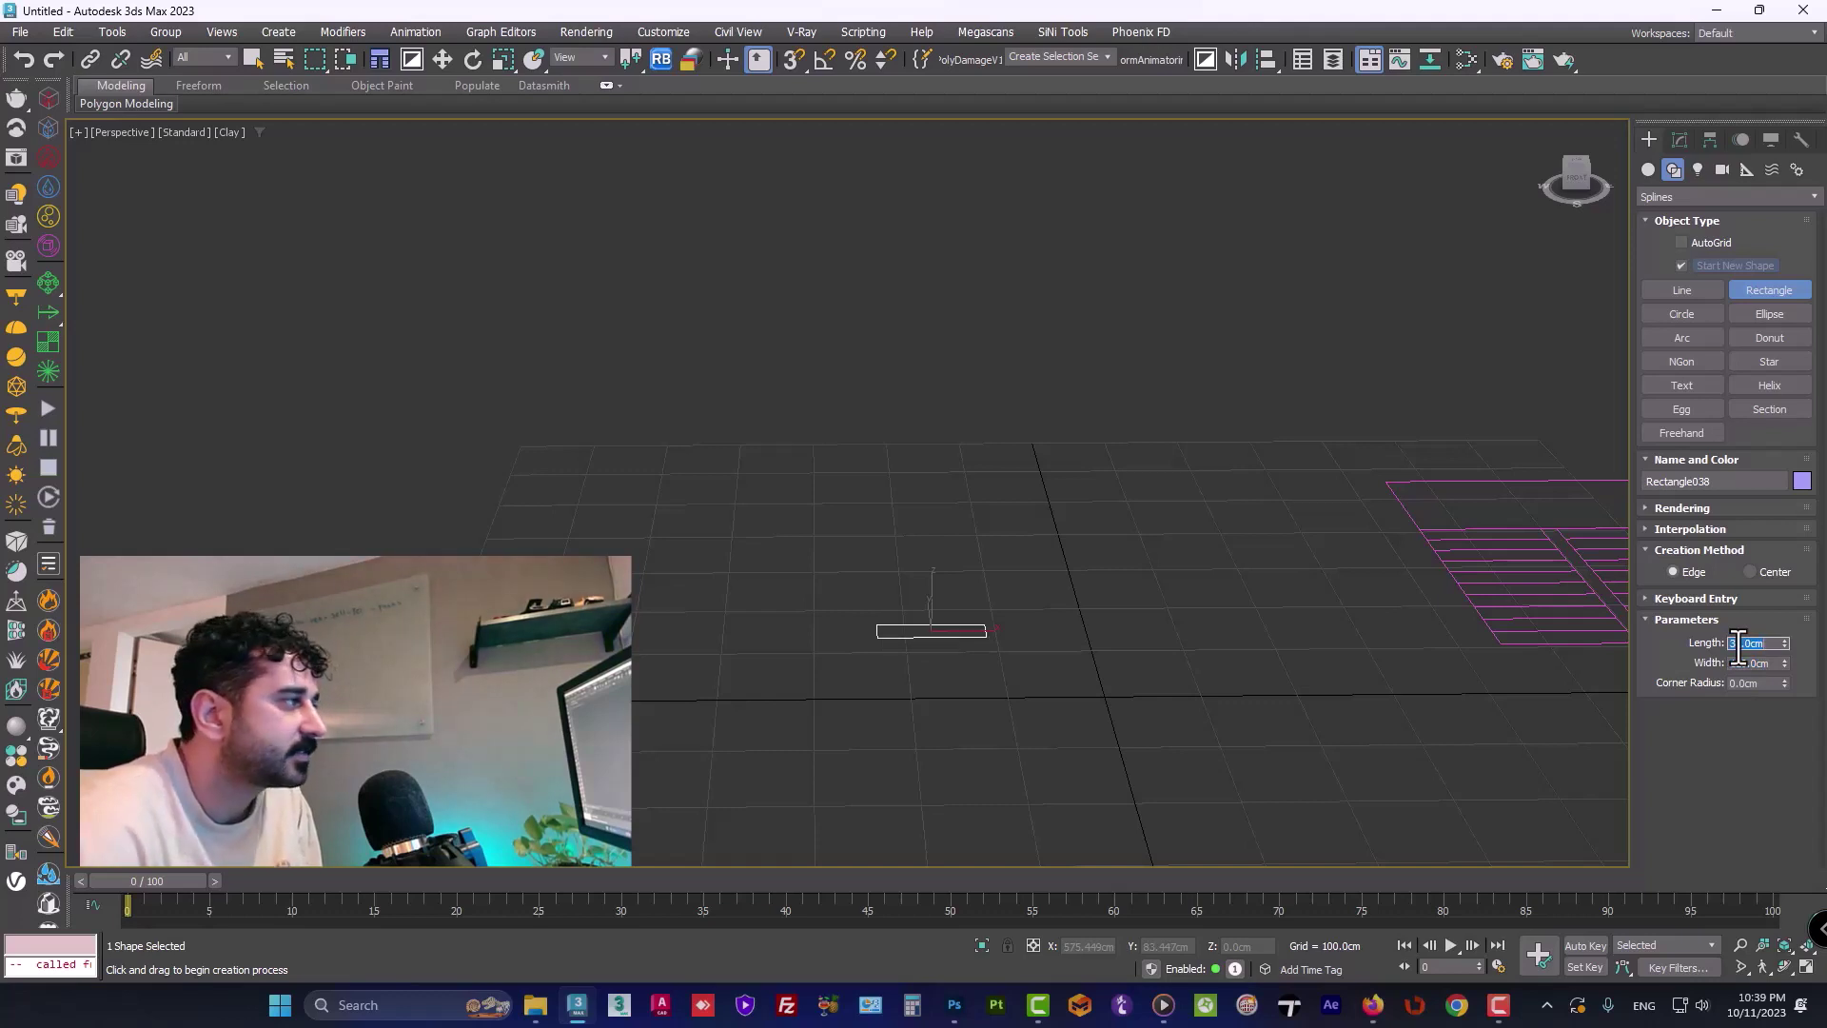
pyautogui.keyDown('alt'); pyautogui.moveTo(951, 678); pyautogui.dragTo(935, 666, button='middle'); pyautogui.keyUp('alt')
pyautogui.scroll(3, 885, 628)
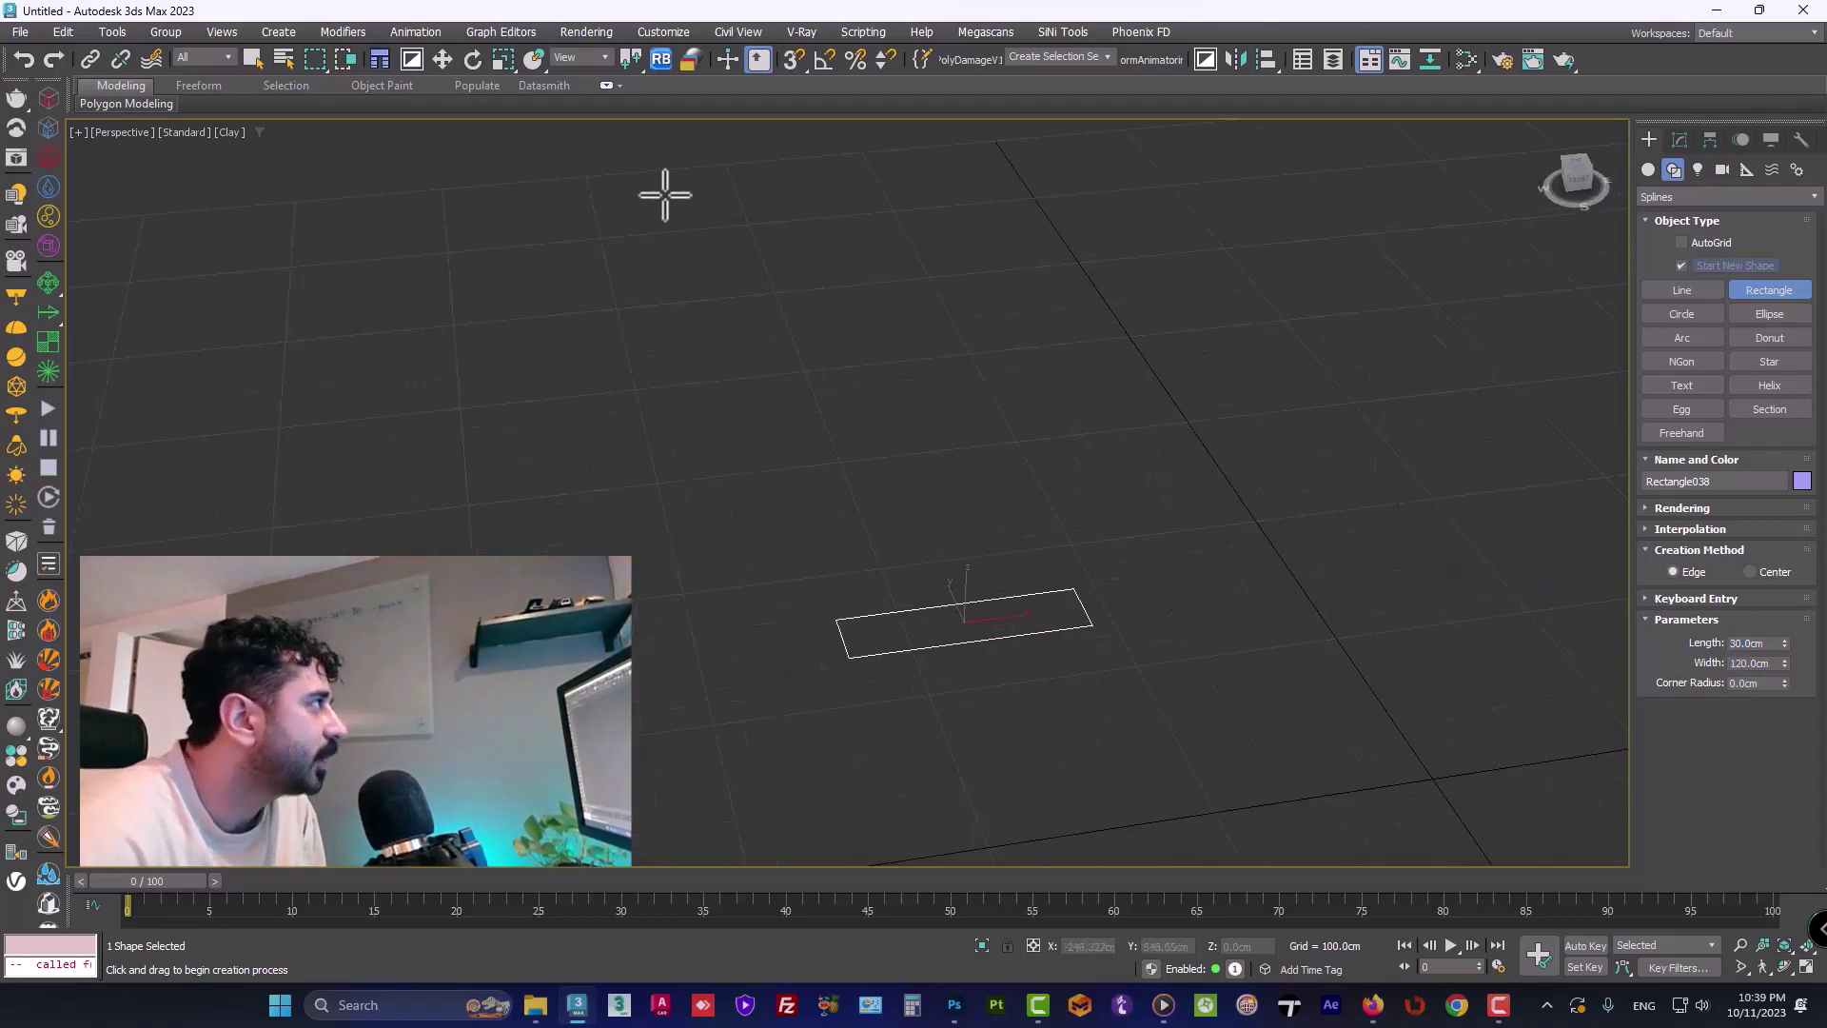
pyautogui.click(441, 59)
# Step: Make 10 vertex-snapped copies of the rectangle and select all eleven outlines
pyautogui.press('s')
pyautogui.keyDown('shift'); pyautogui.moveTo(851, 655); pyautogui.dragTo(835, 621); pyautogui.keyUp('shift')
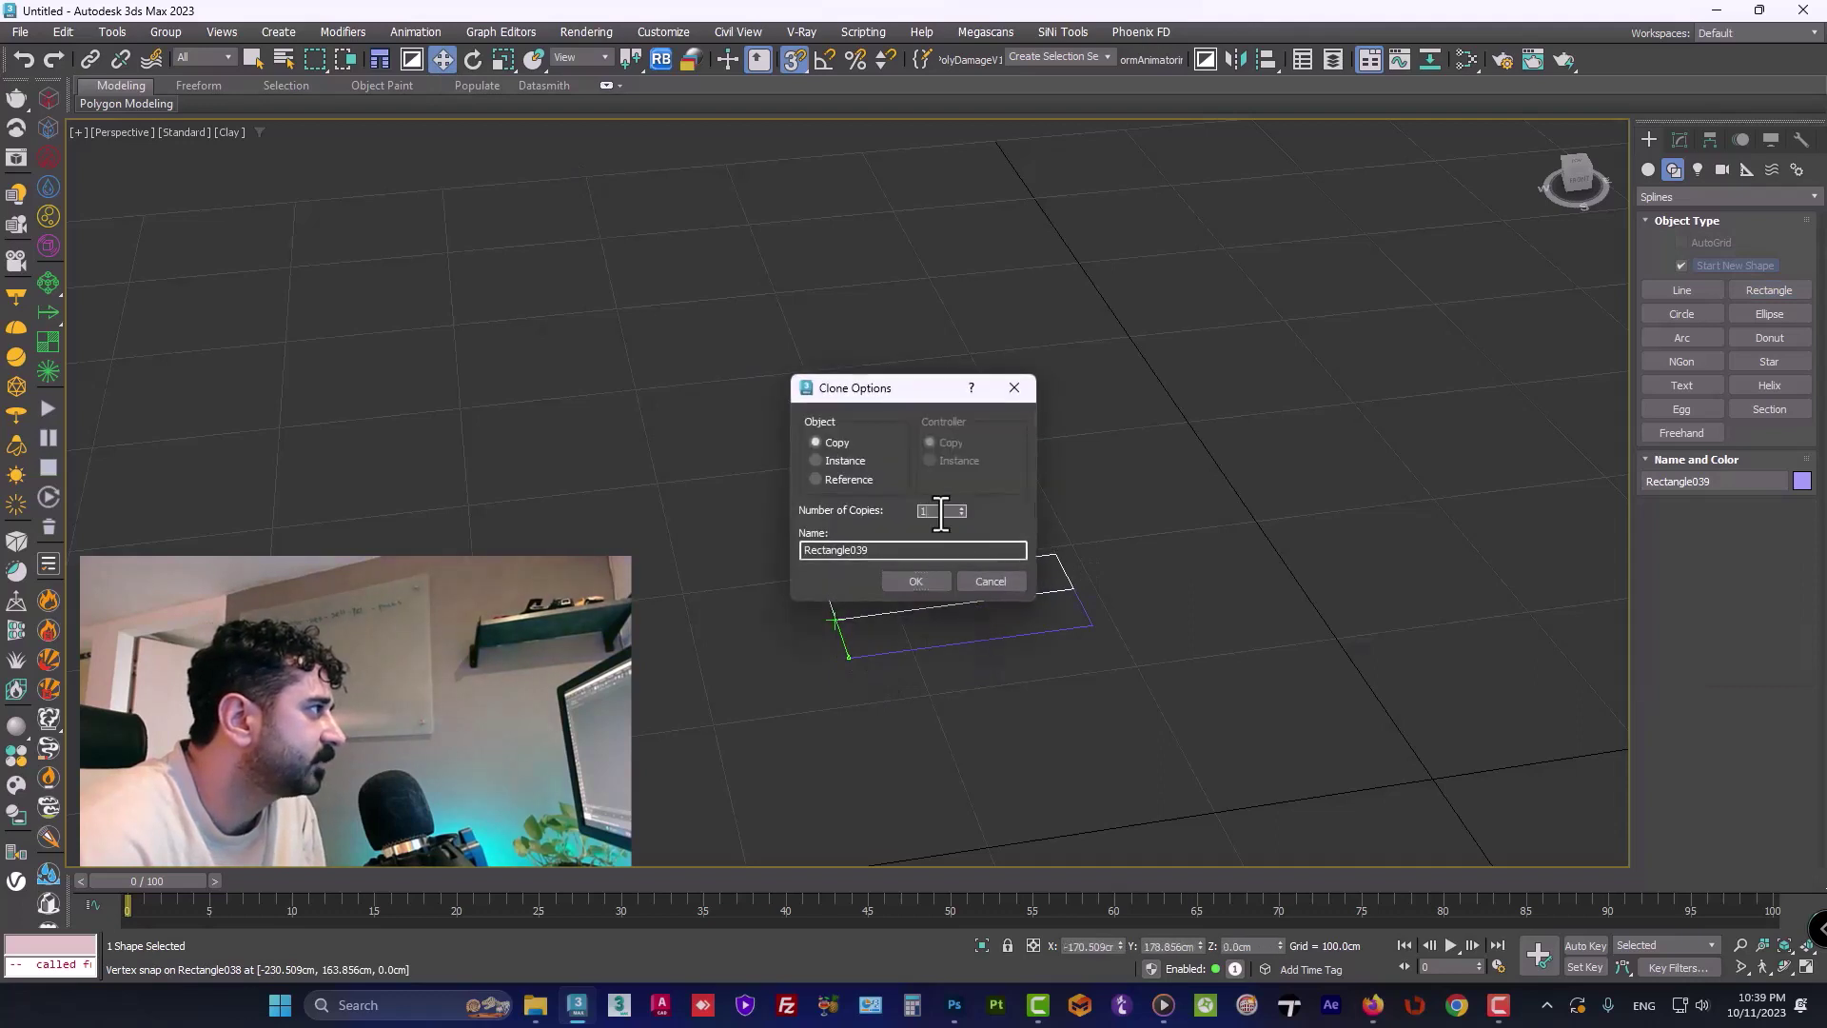
pyautogui.write('10')
pyautogui.click(916, 581)
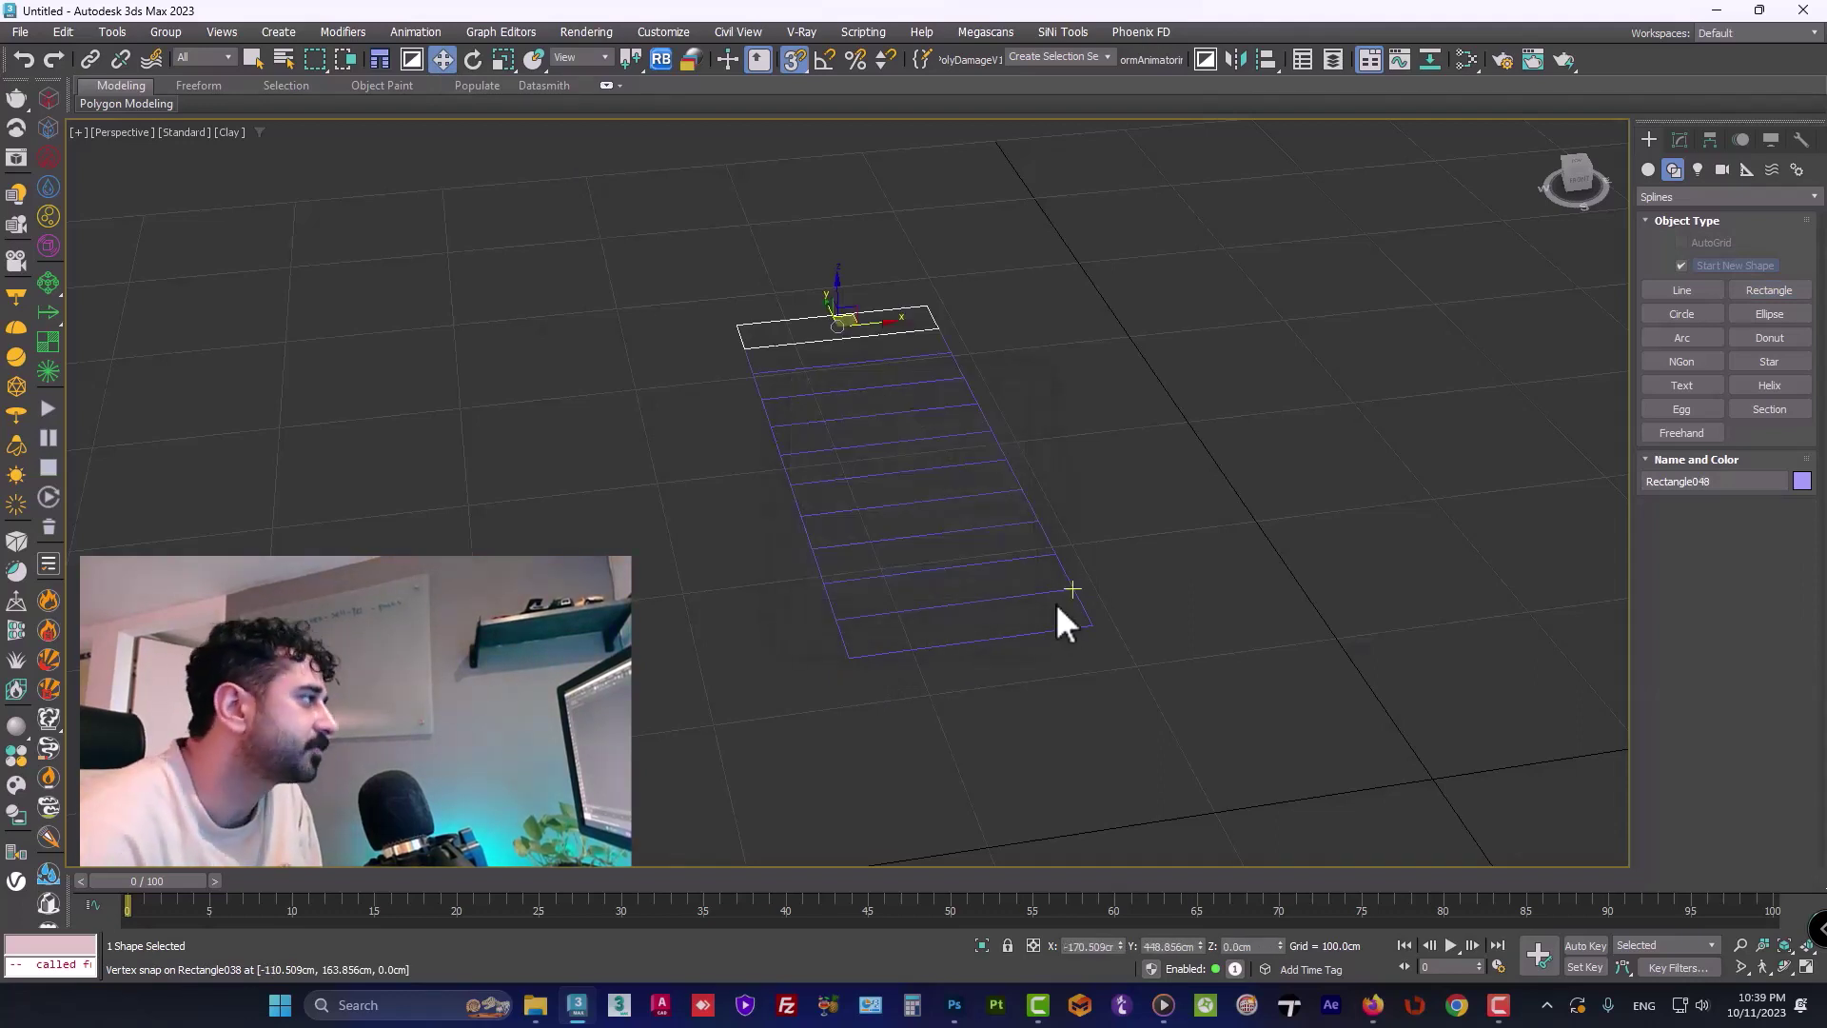
pyautogui.scroll(-3, 1093, 497)
pyautogui.moveTo(1107, 522); pyautogui.dragTo(1073, 468, button='middle')
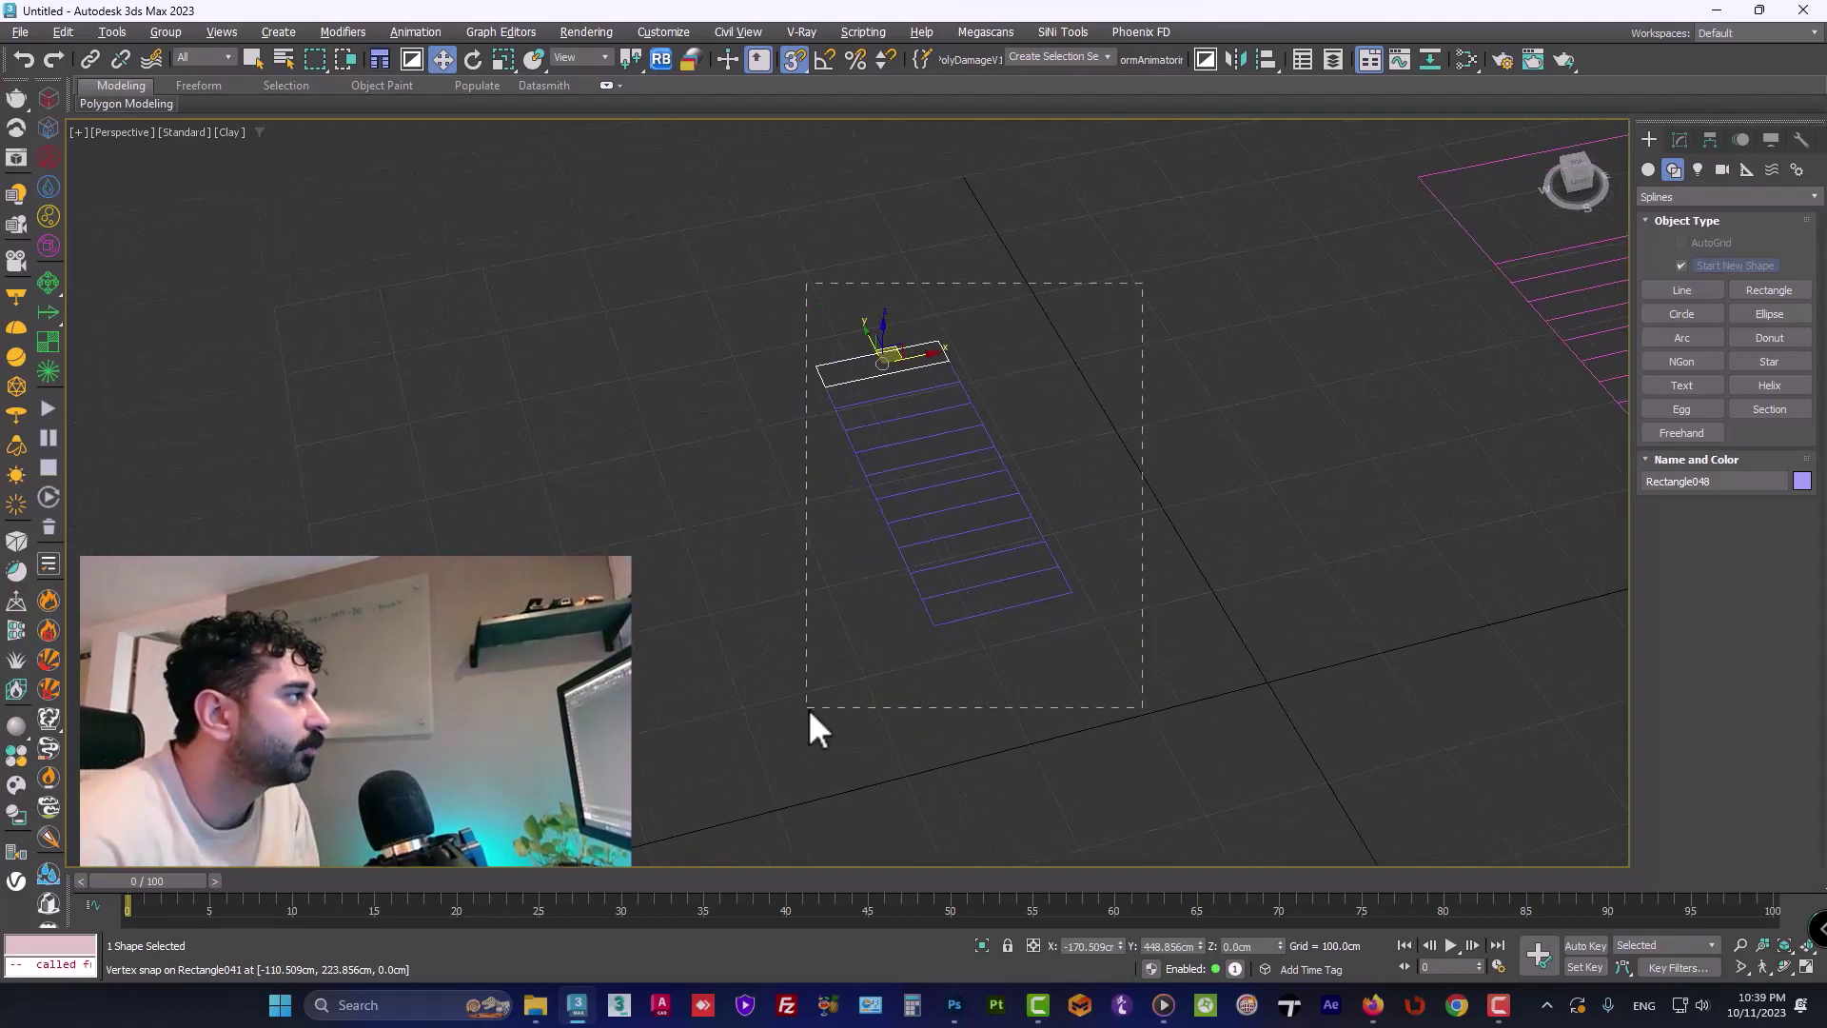
pyautogui.moveTo(808, 708); pyautogui.dragTo(811, 708)
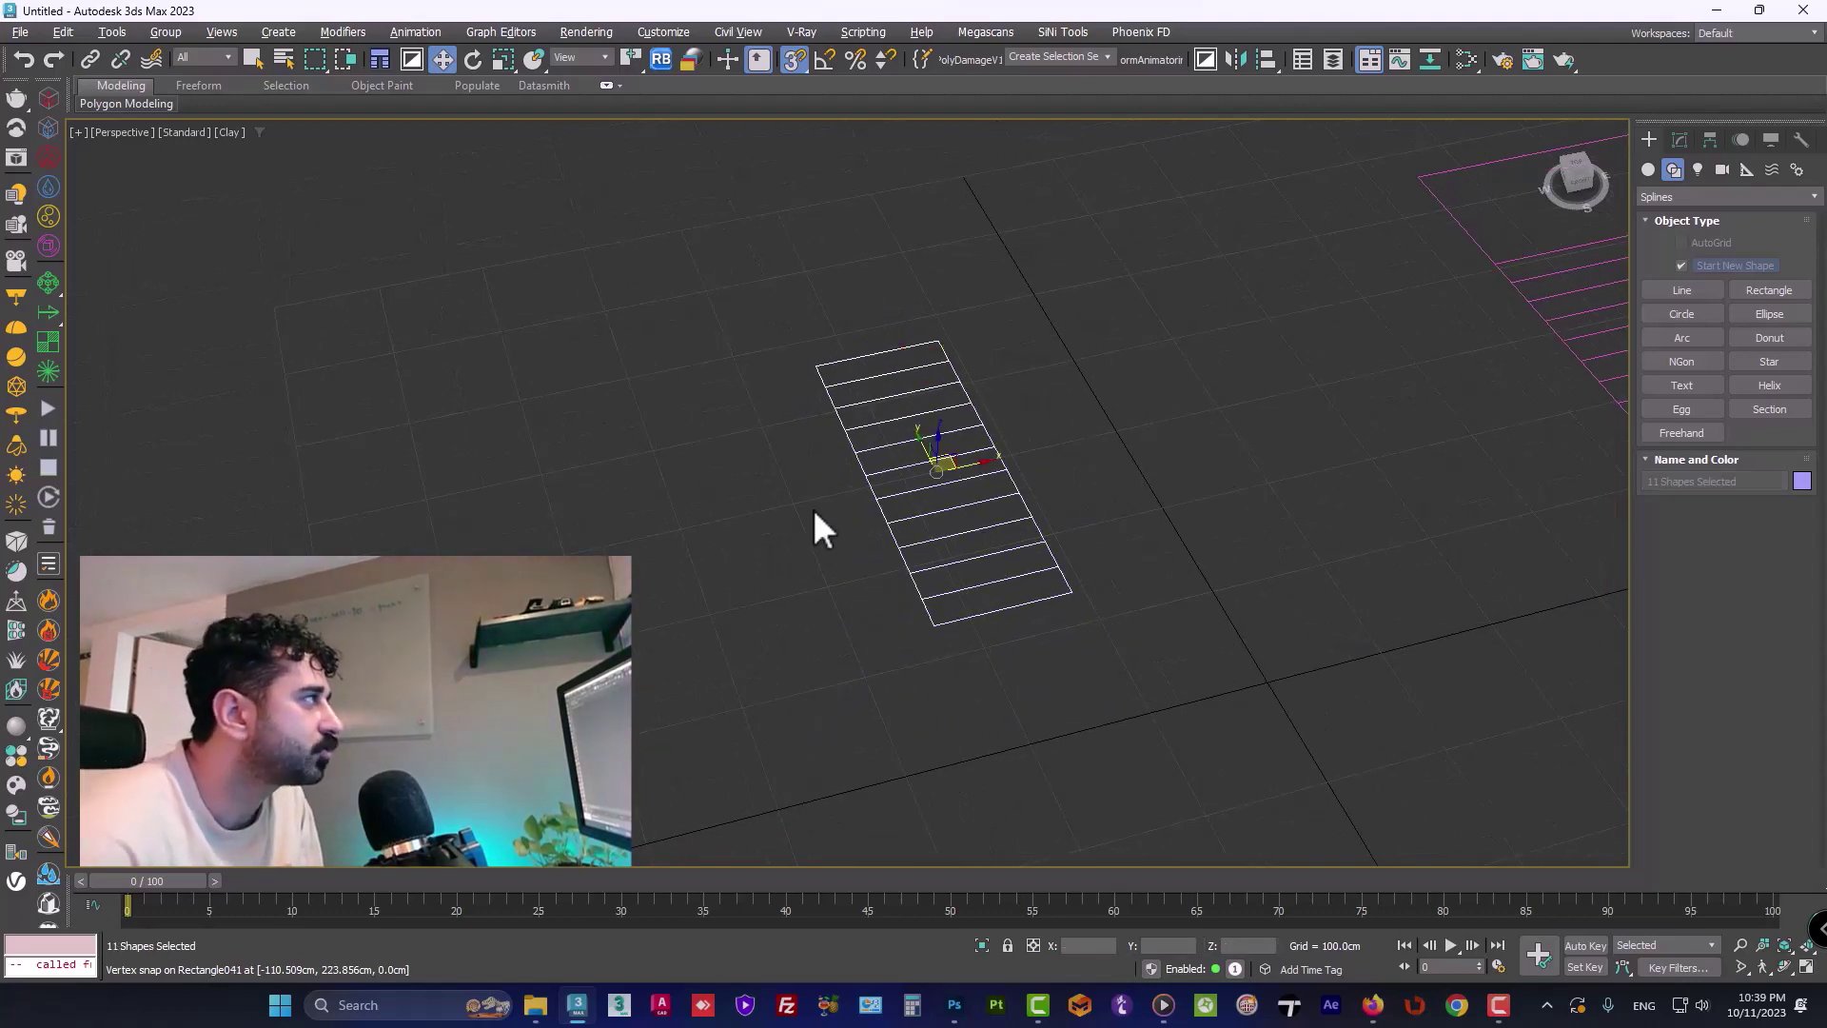
# Step: Launch the Create Stairs script and enable left and right handrails
pyautogui.click(385, 60)
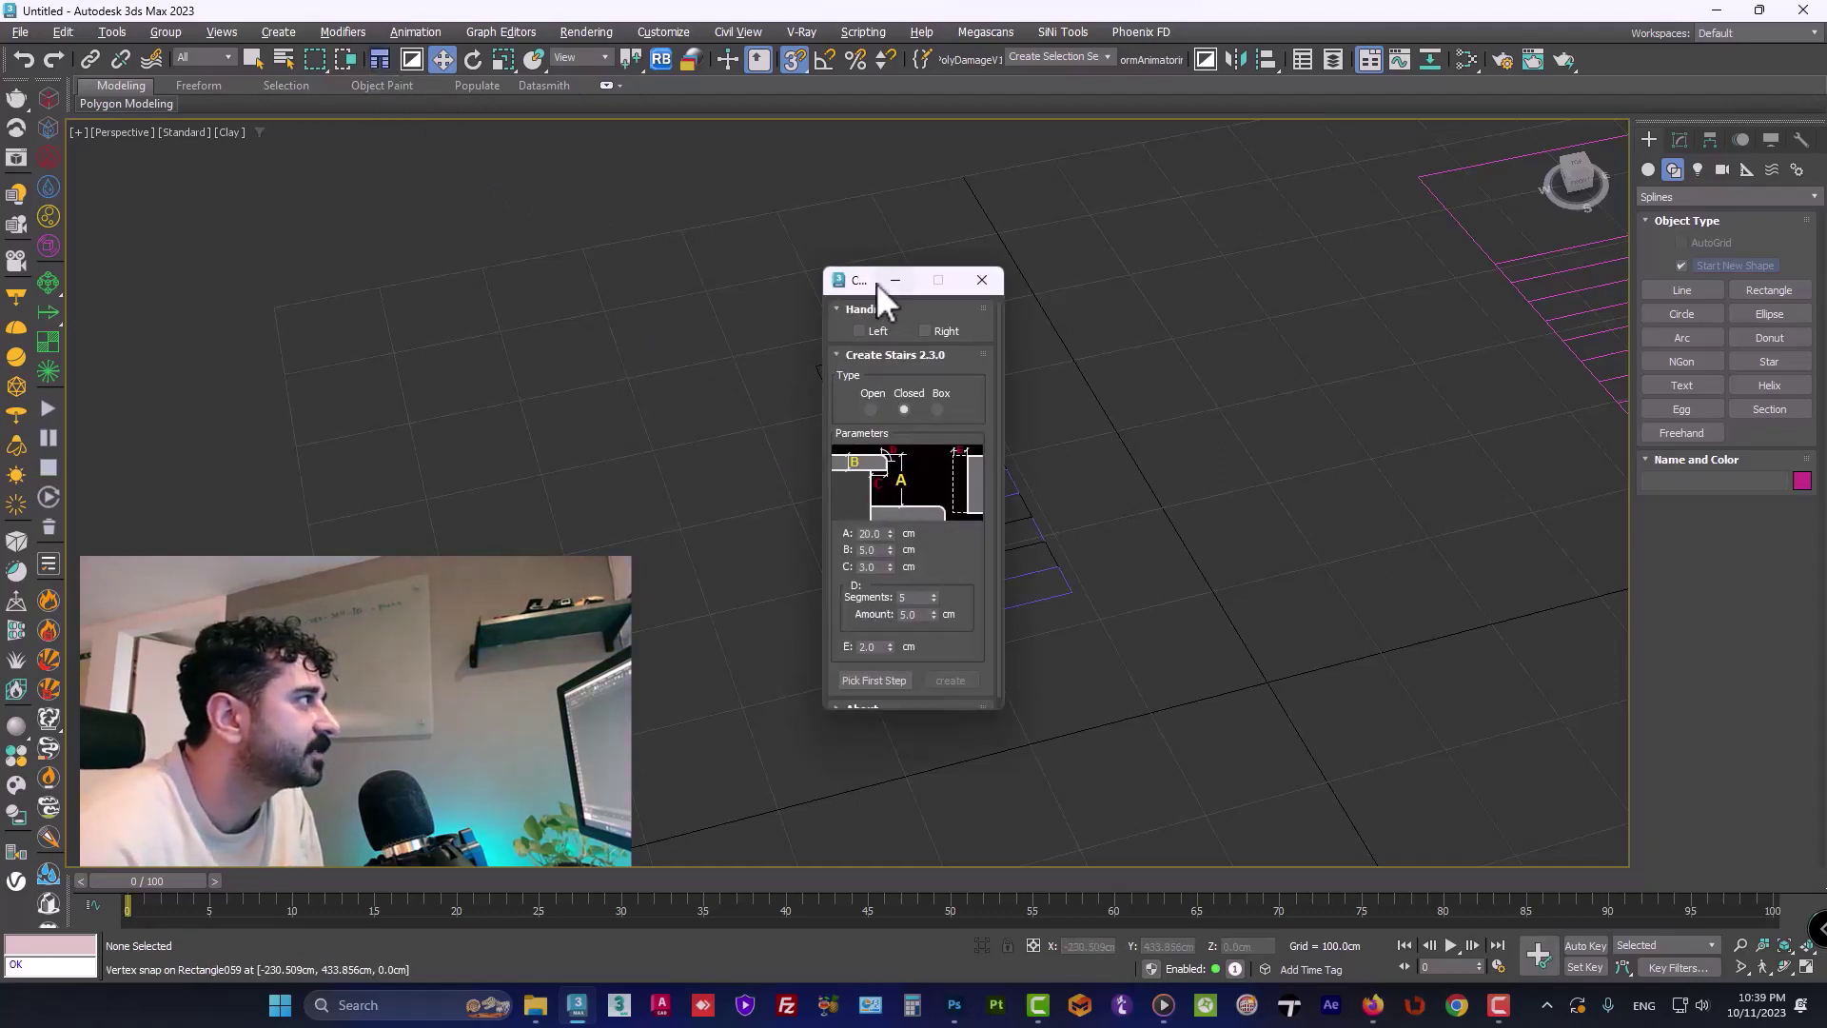
pyautogui.moveTo(906, 282); pyautogui.dragTo(1271, 258)
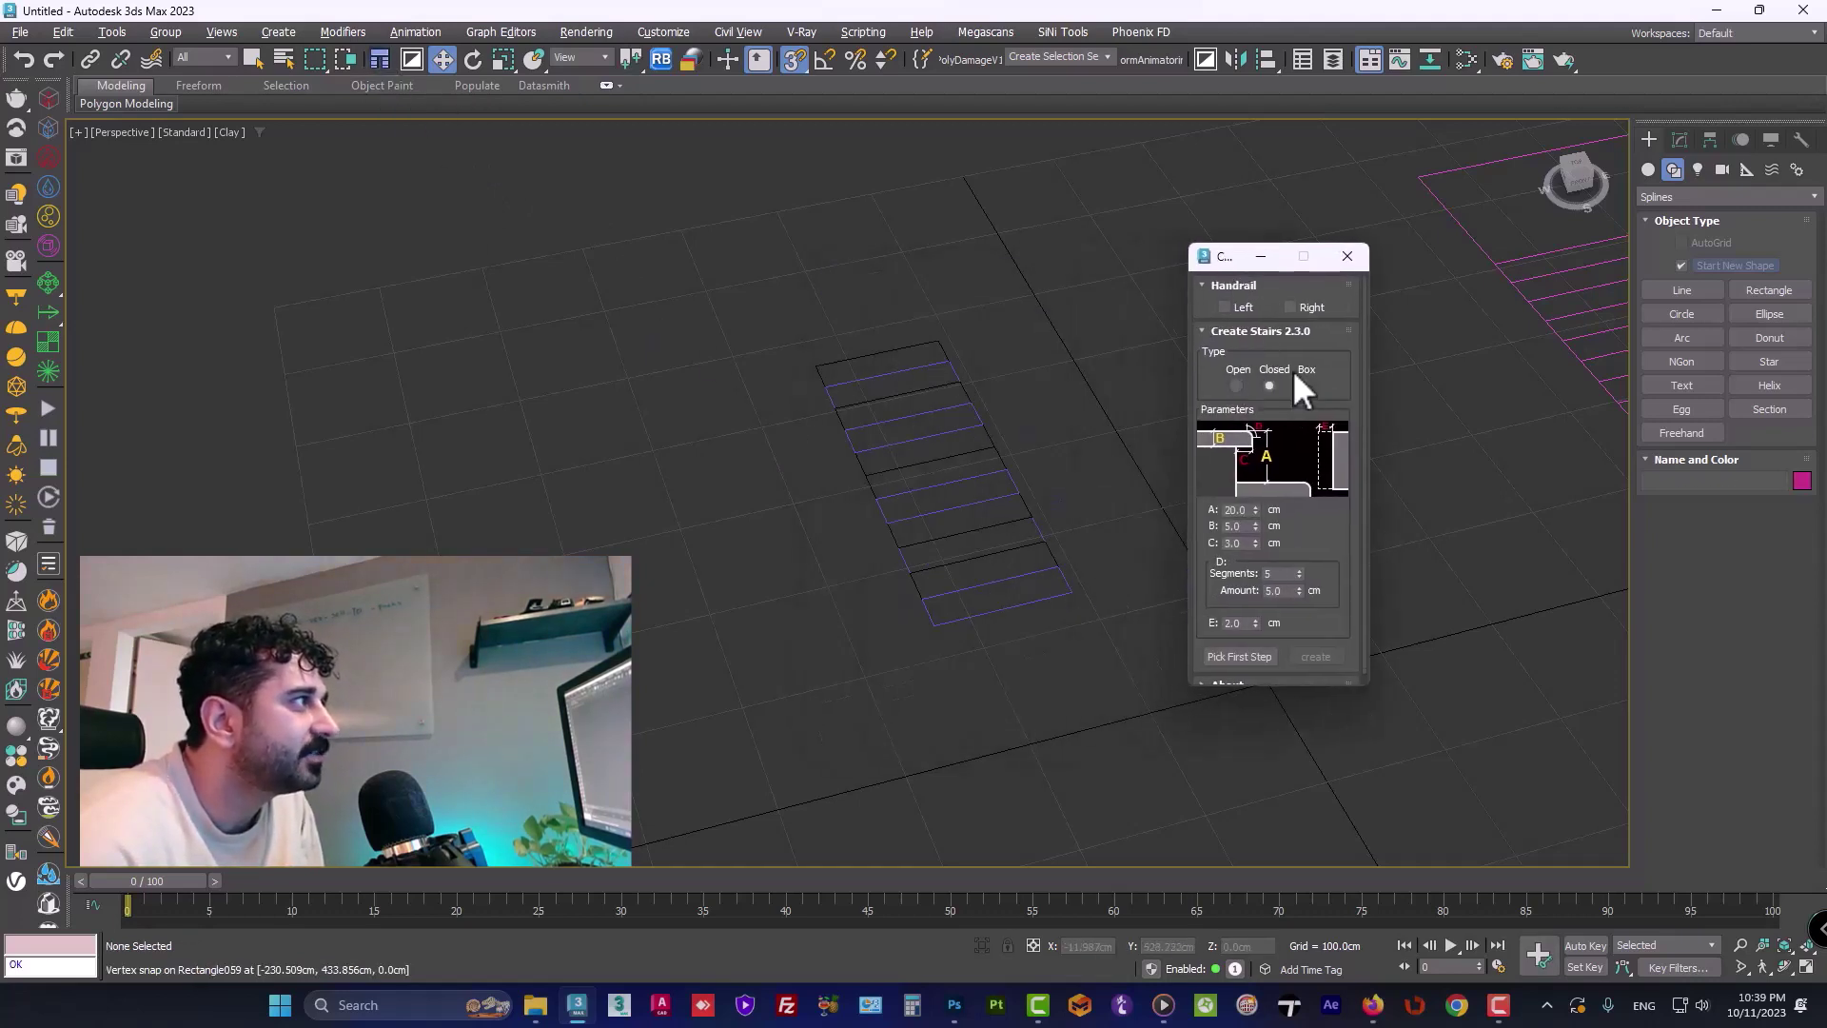
pyautogui.click(1228, 306)
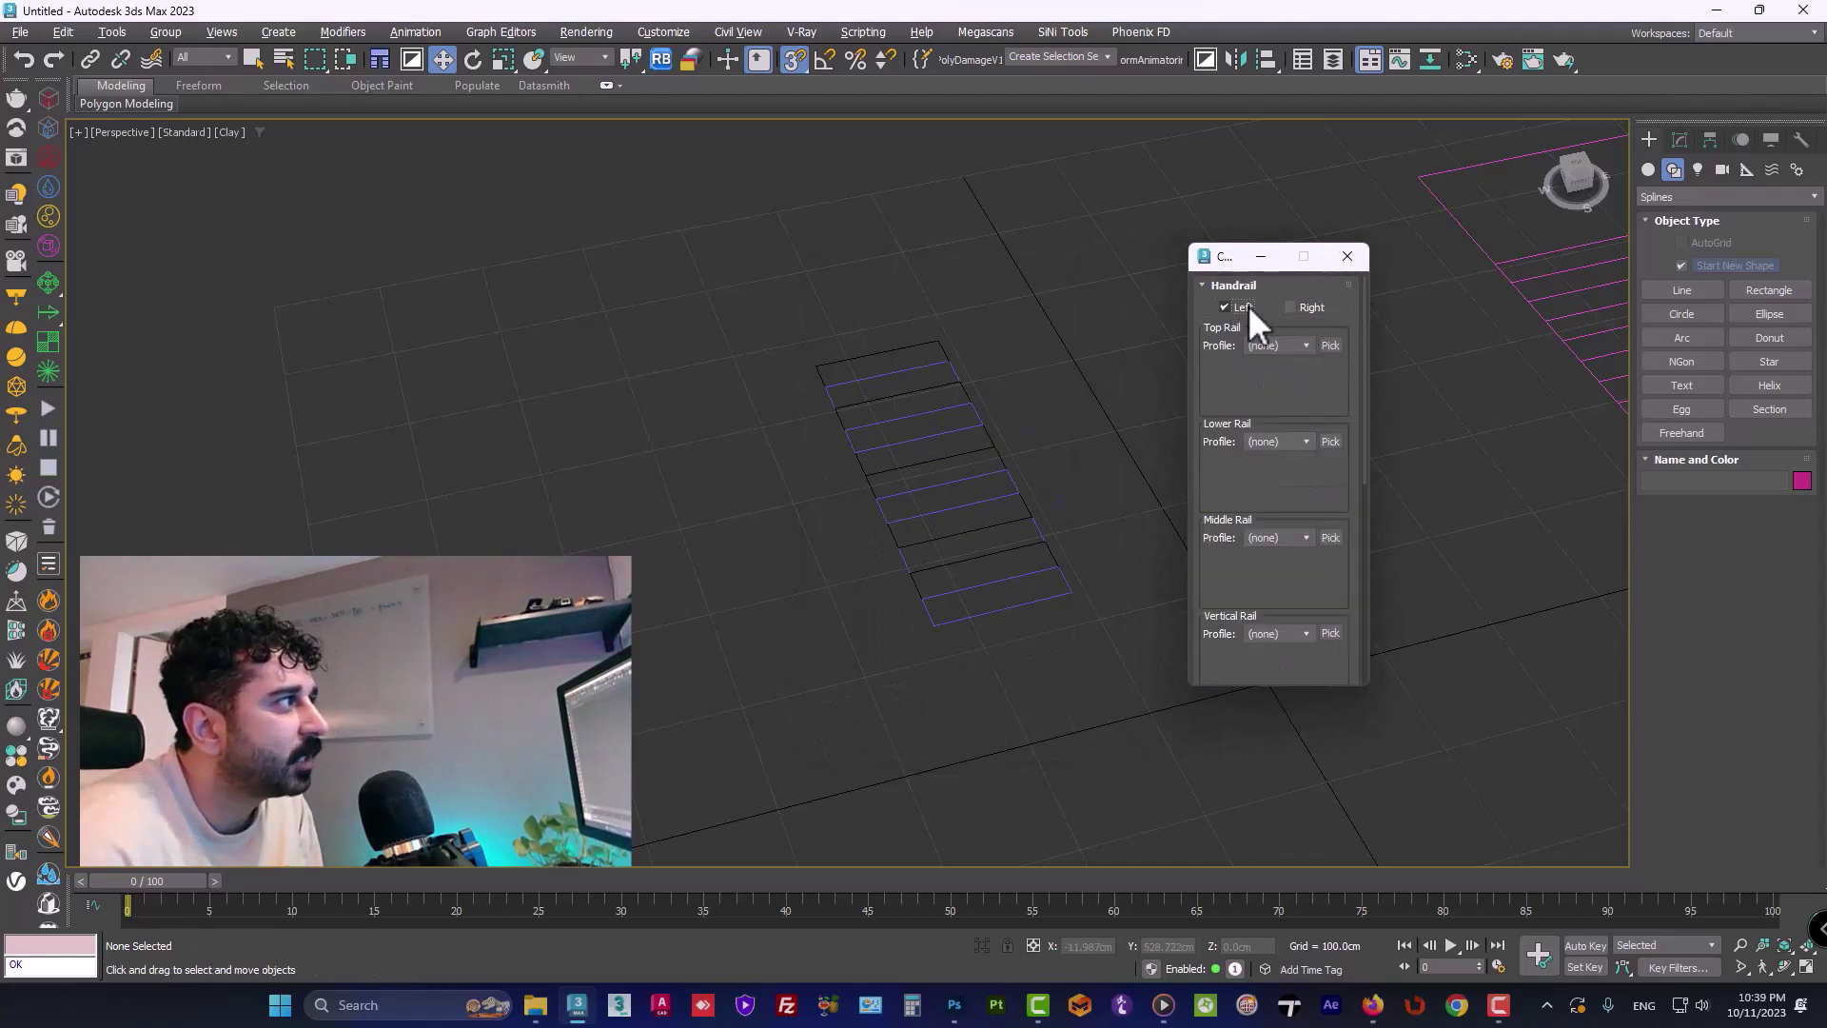
# Step: Set the top, lower, middle and vertical rail profiles to Round
pyautogui.click(1306, 345)
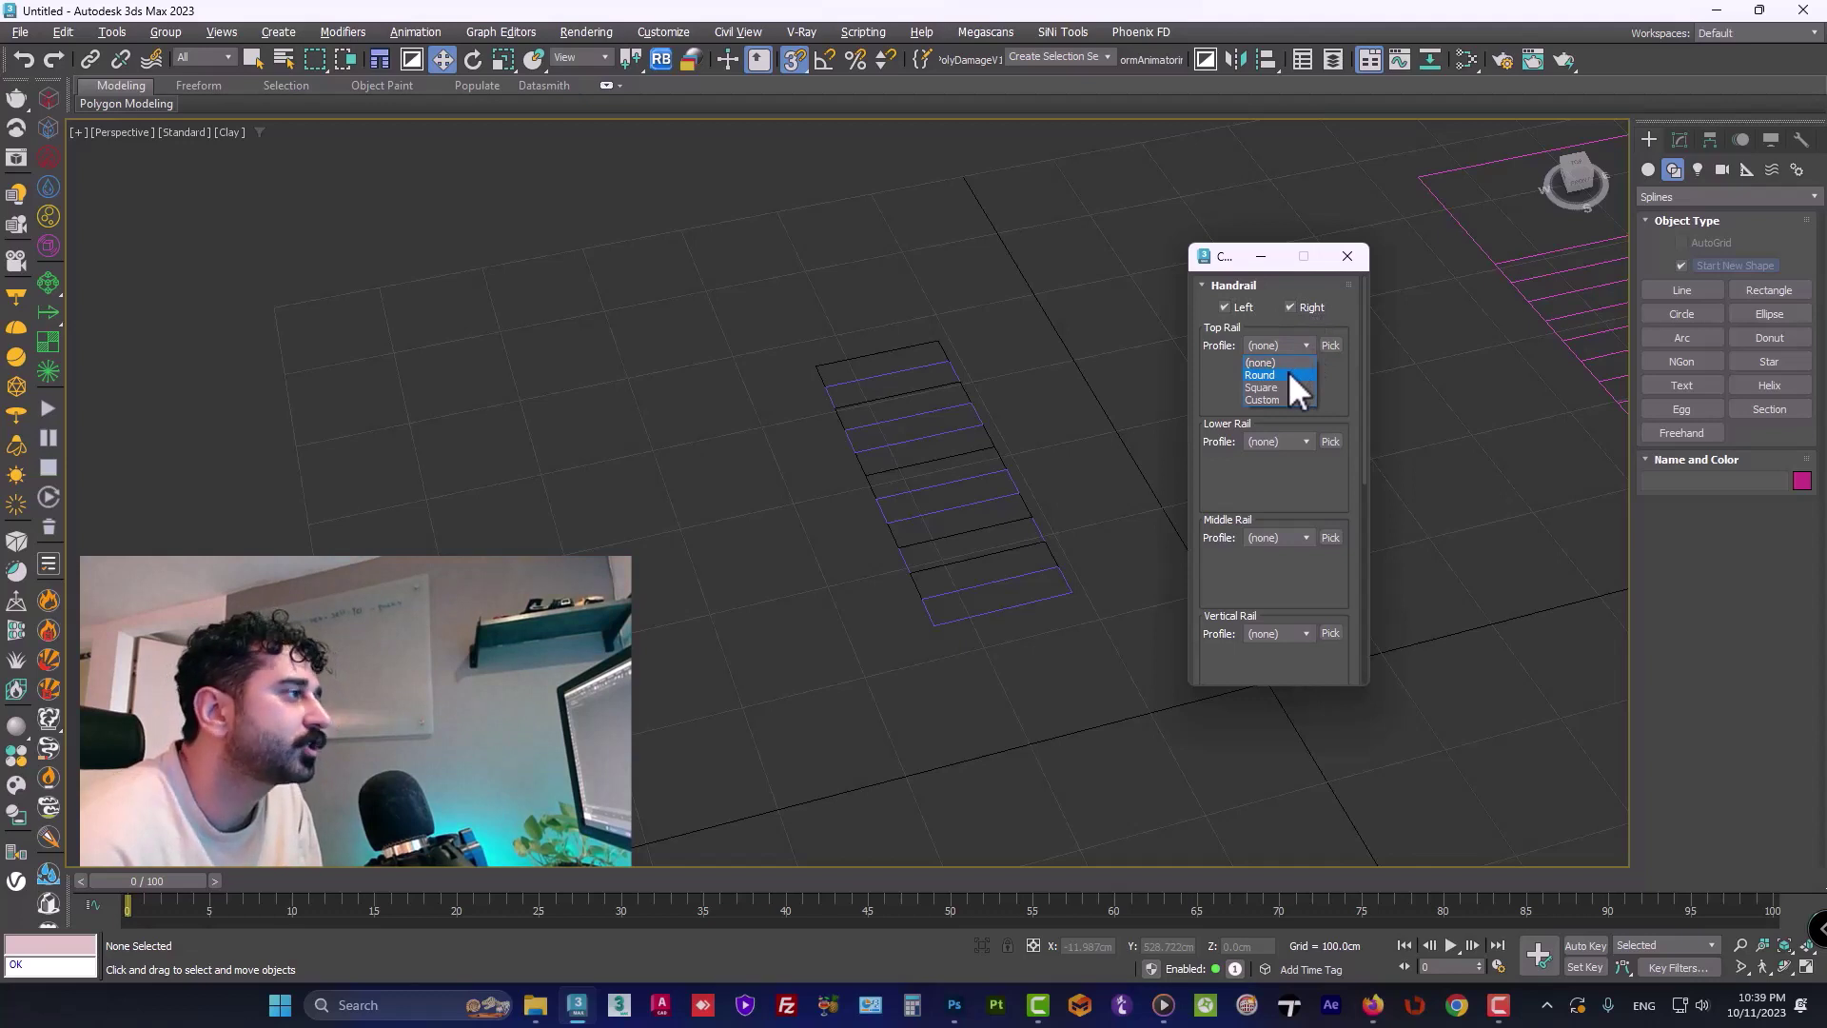
pyautogui.click(1289, 374)
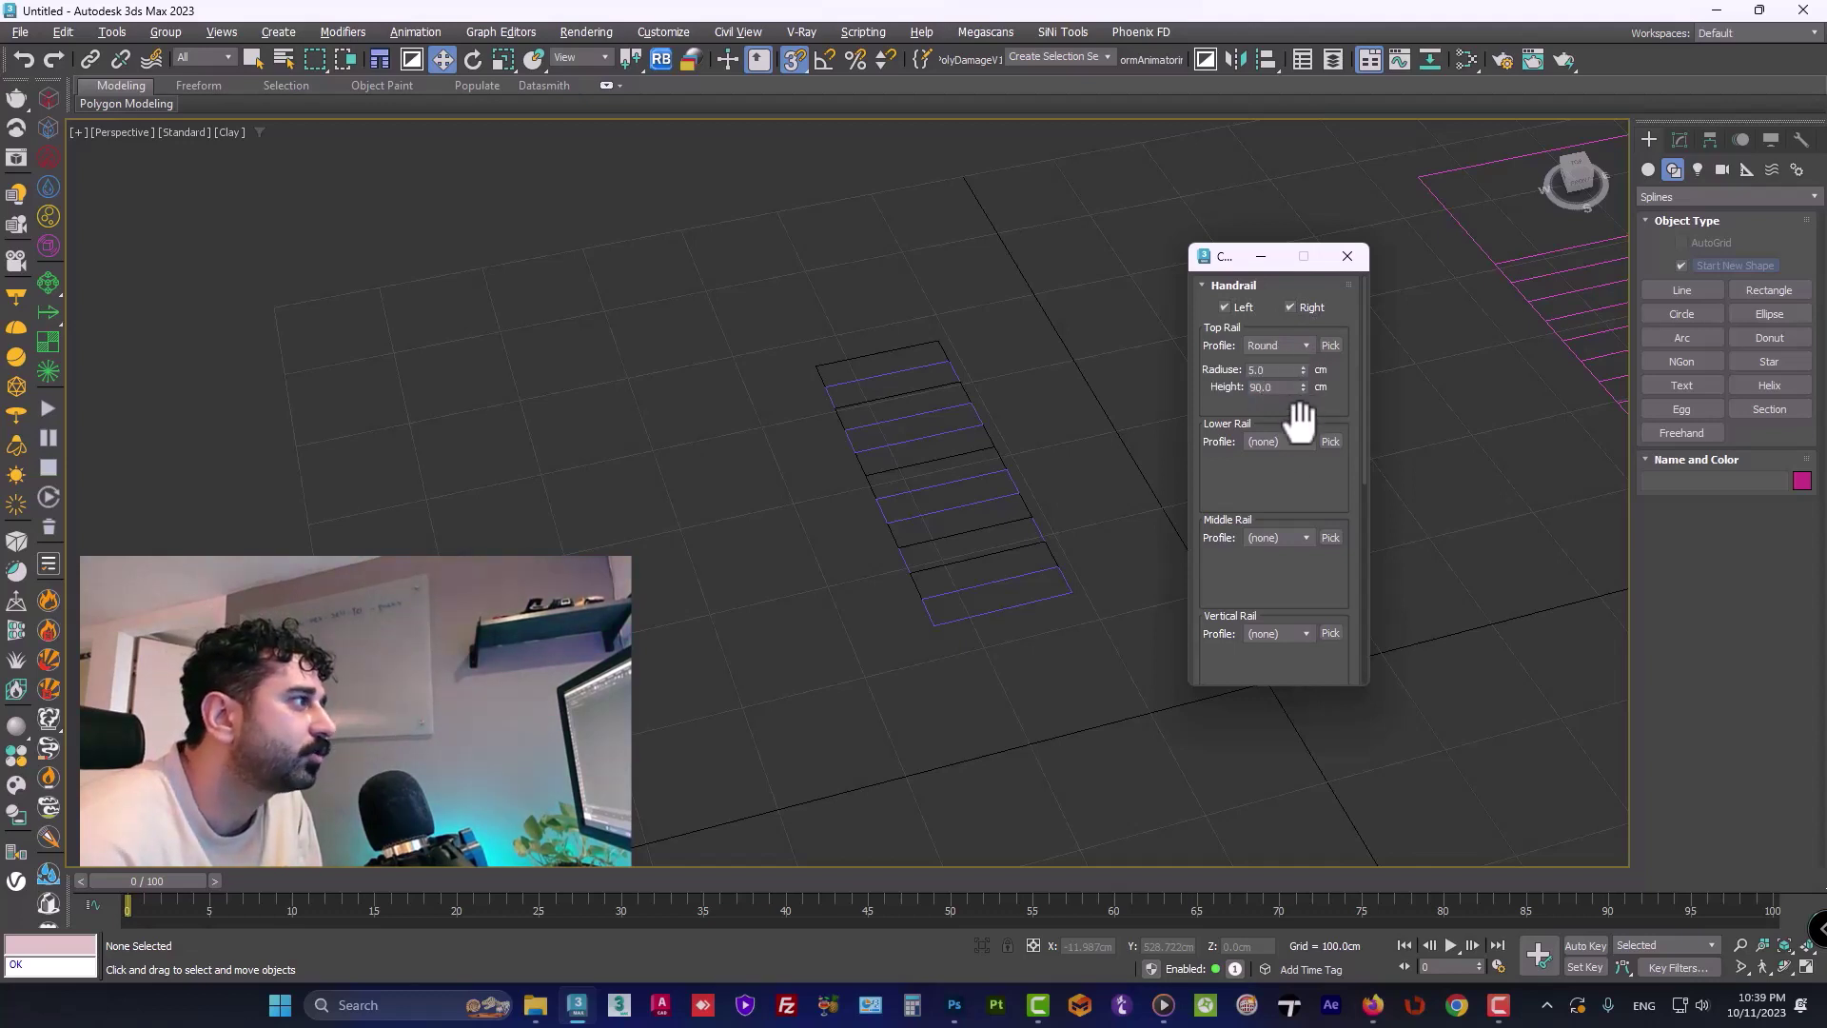
pyautogui.click(1275, 471)
pyautogui.click(1289, 539)
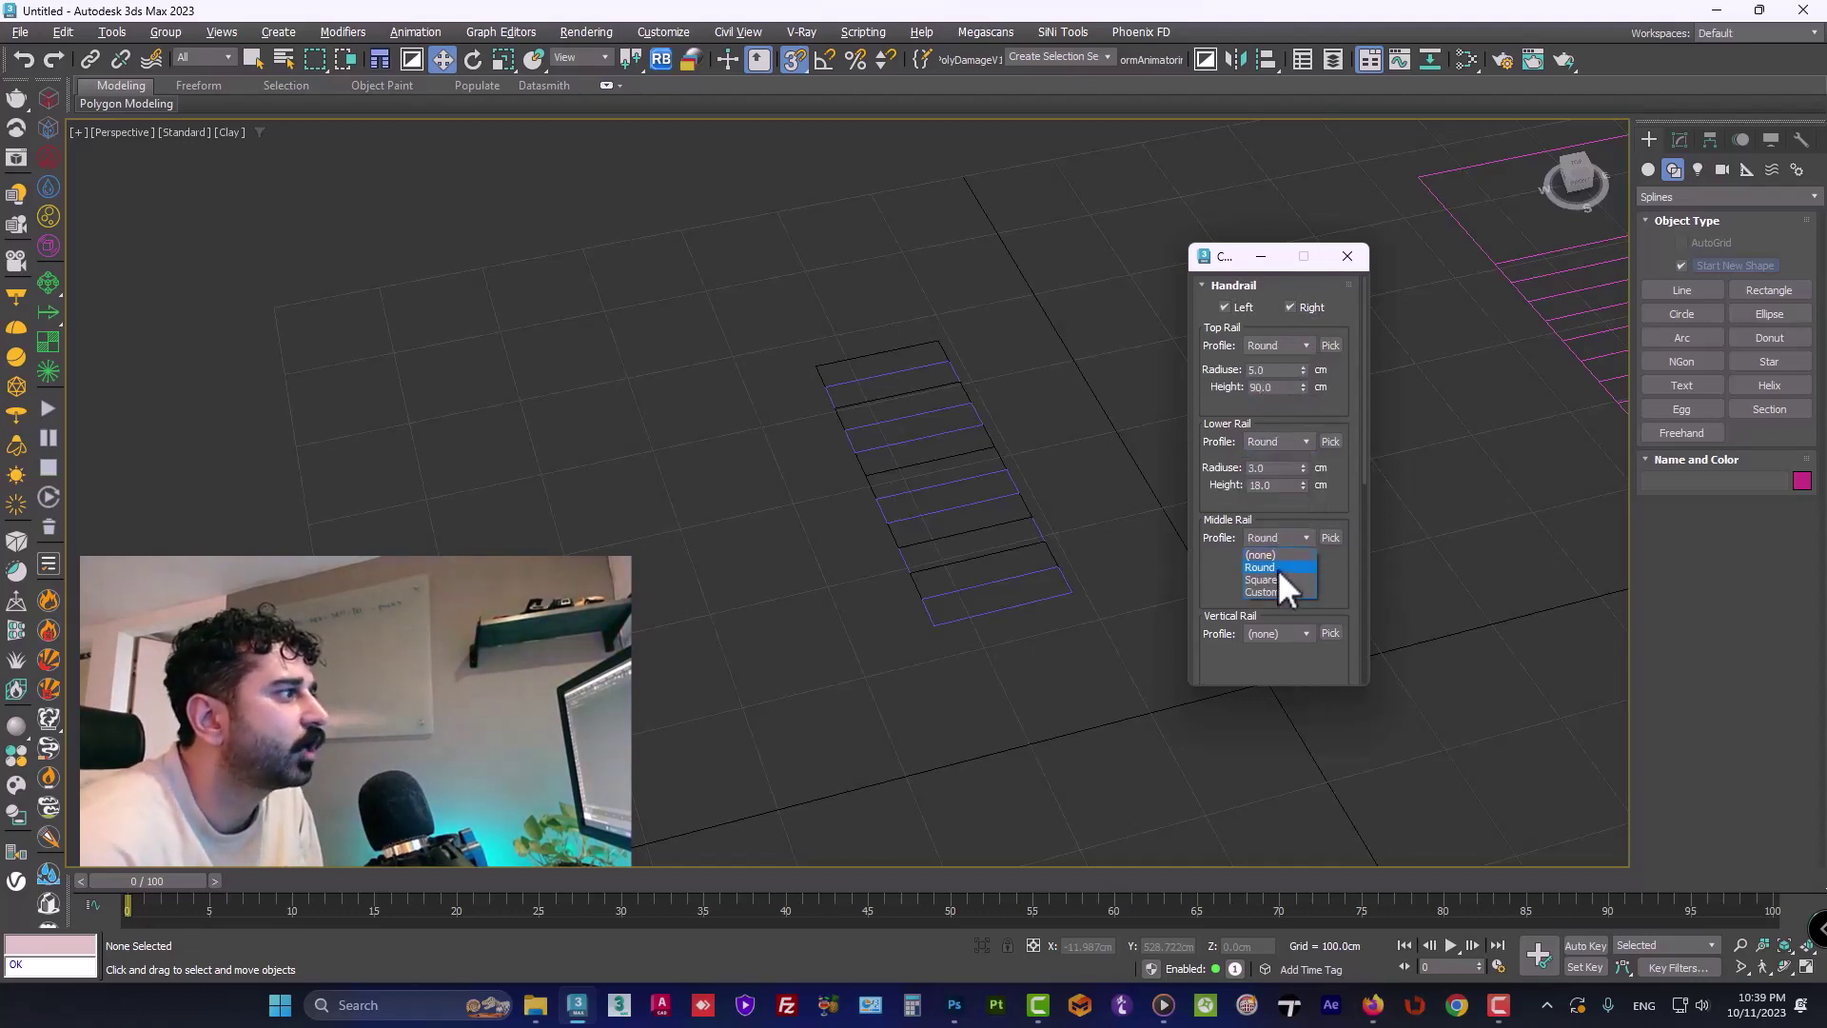
pyautogui.click(1278, 568)
pyautogui.scroll(-1, 1328, 557)
pyautogui.click(1261, 606)
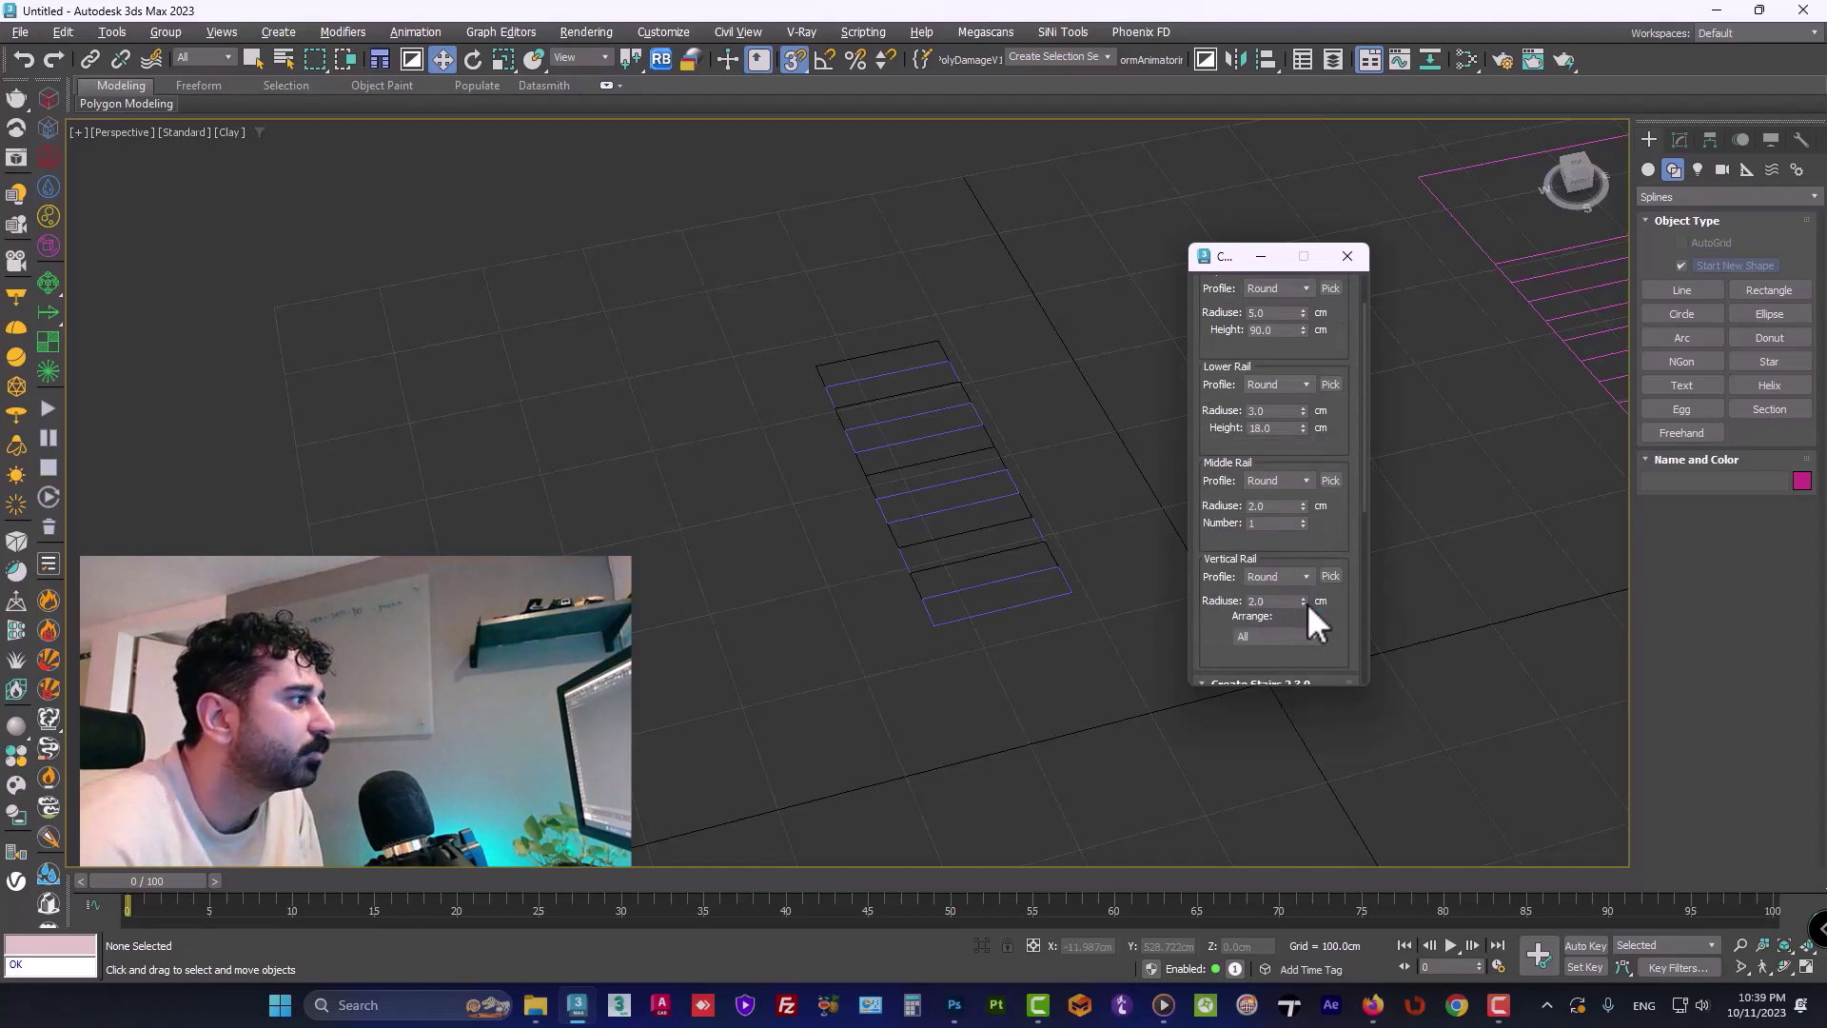
pyautogui.scroll(-2, 1333, 600)
pyautogui.scroll(-2, 1346, 585)
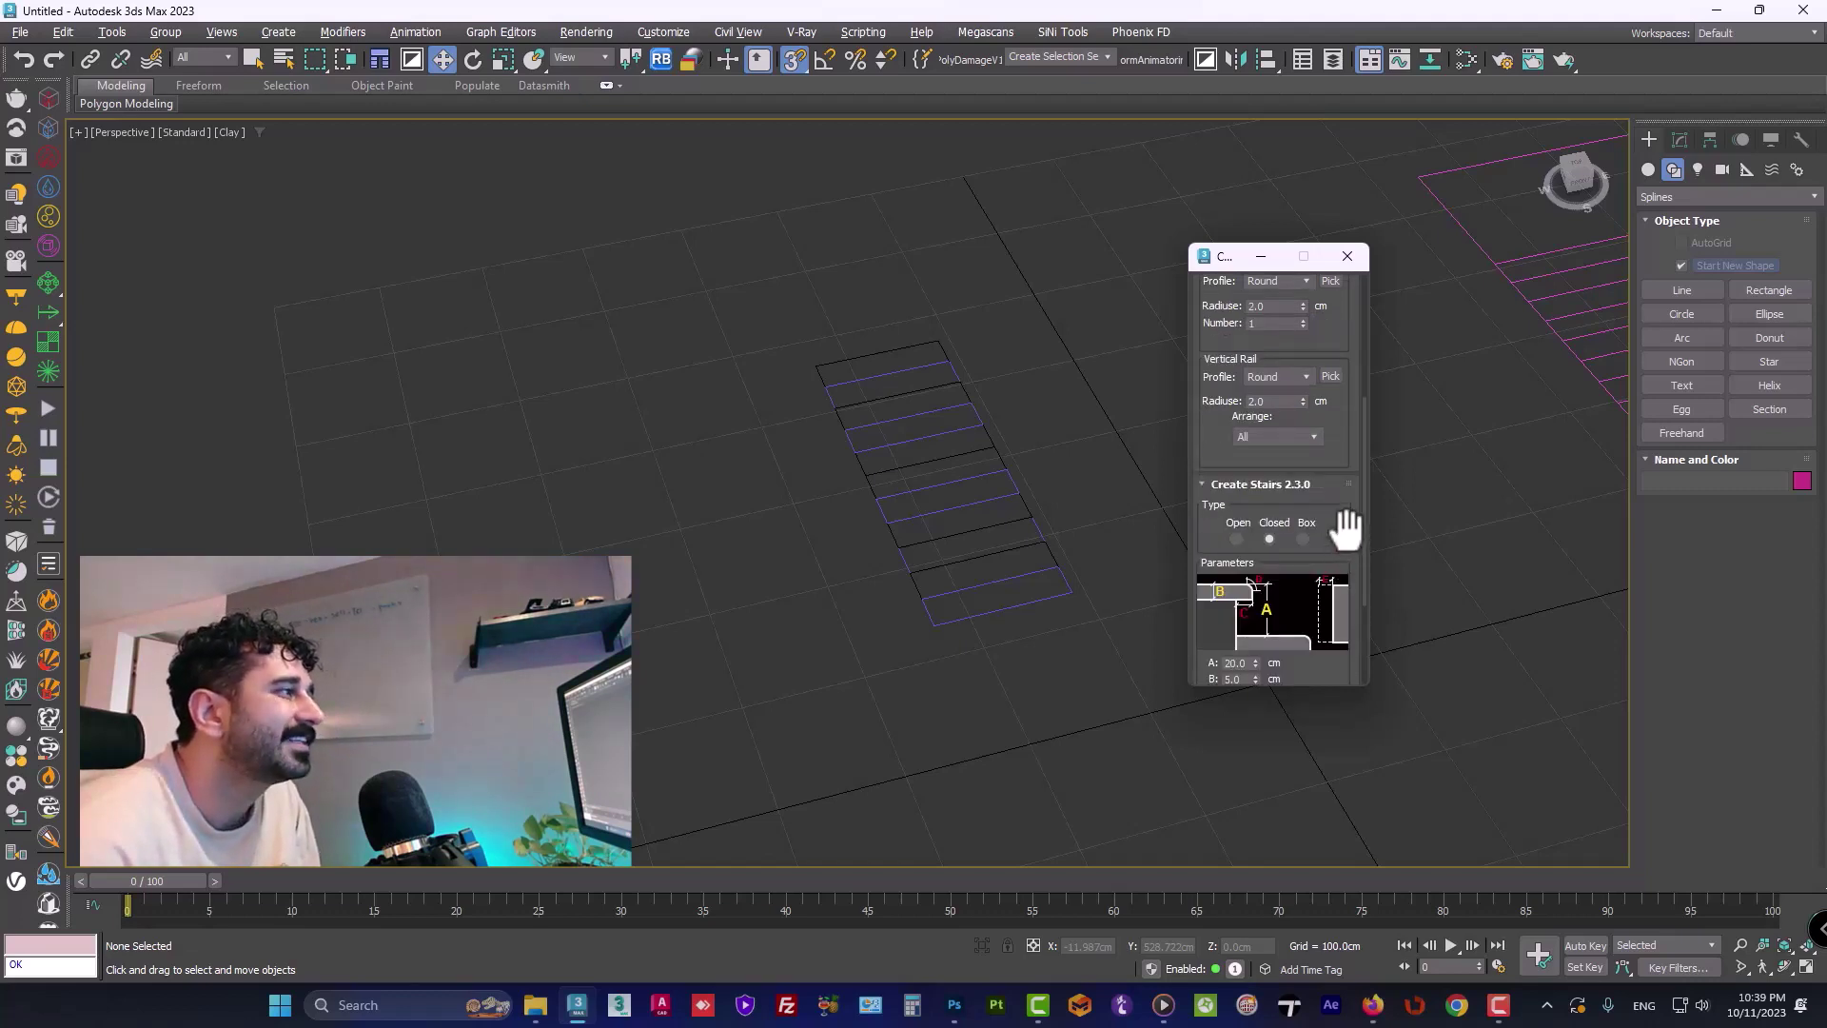
pyautogui.scroll(-1, 1345, 528)
pyautogui.scroll(-1, 1338, 505)
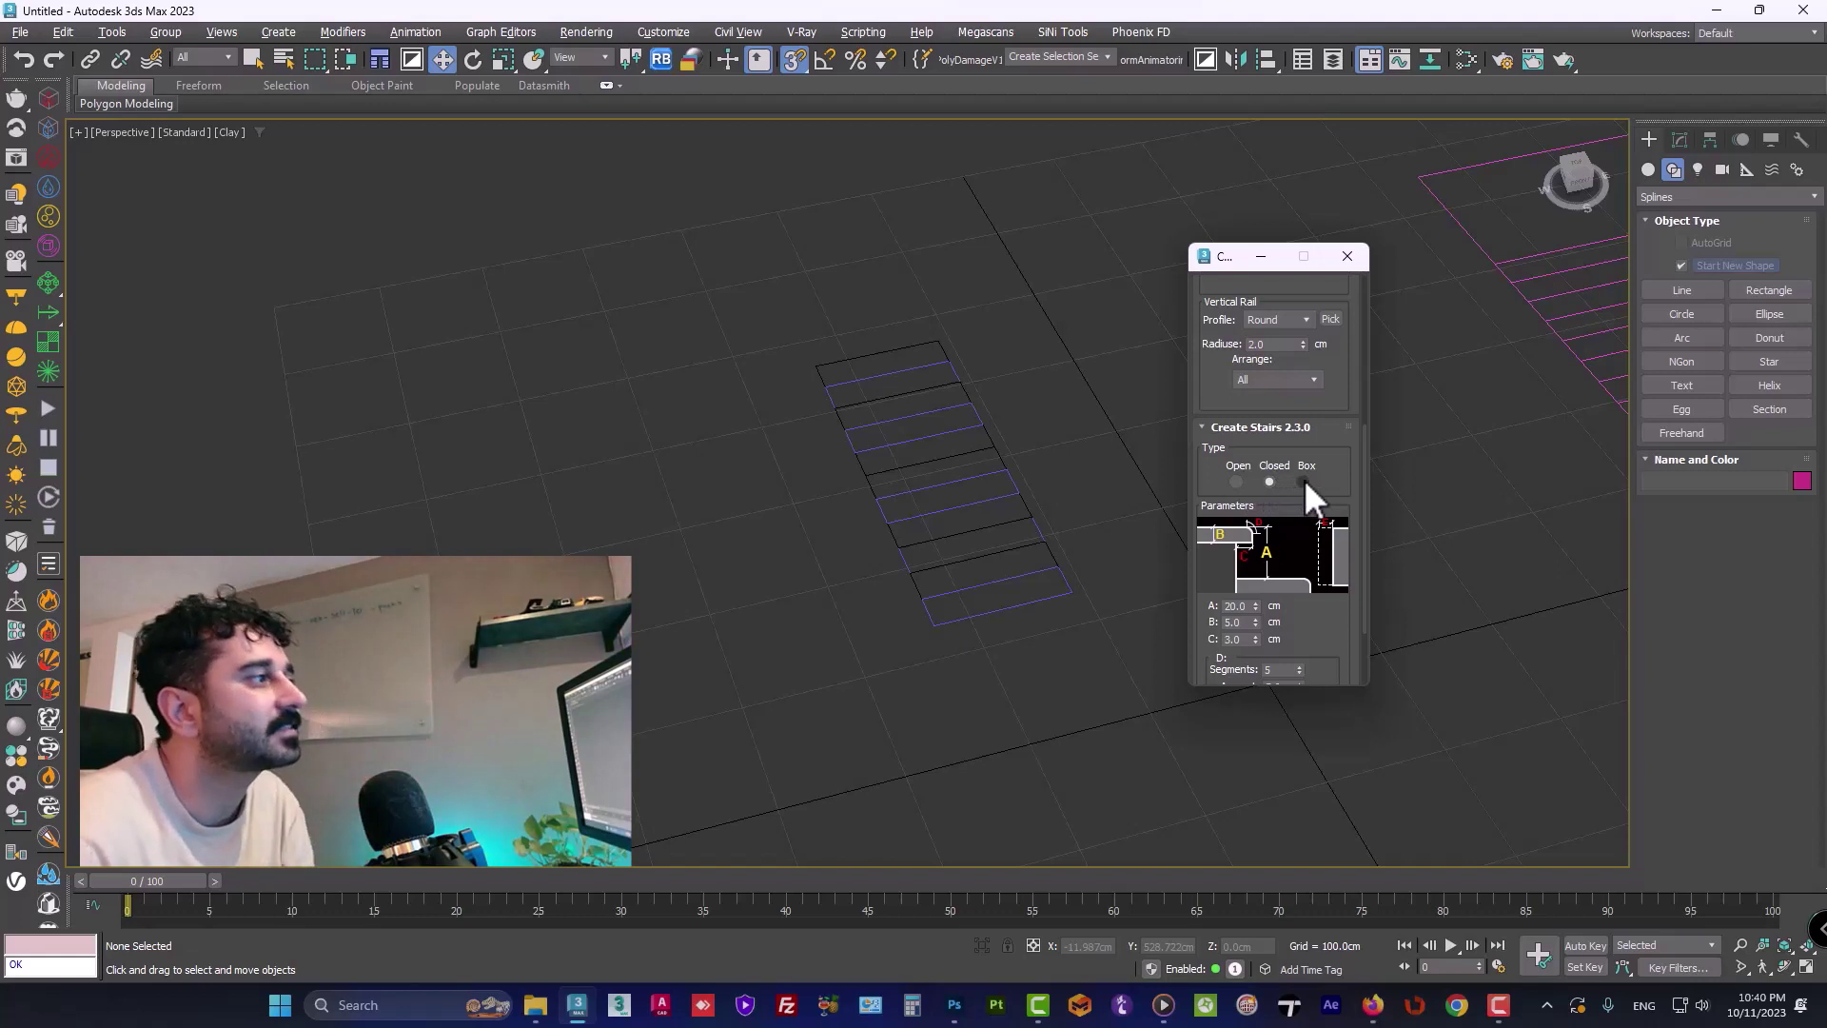
pyautogui.scroll(-1, 1326, 467)
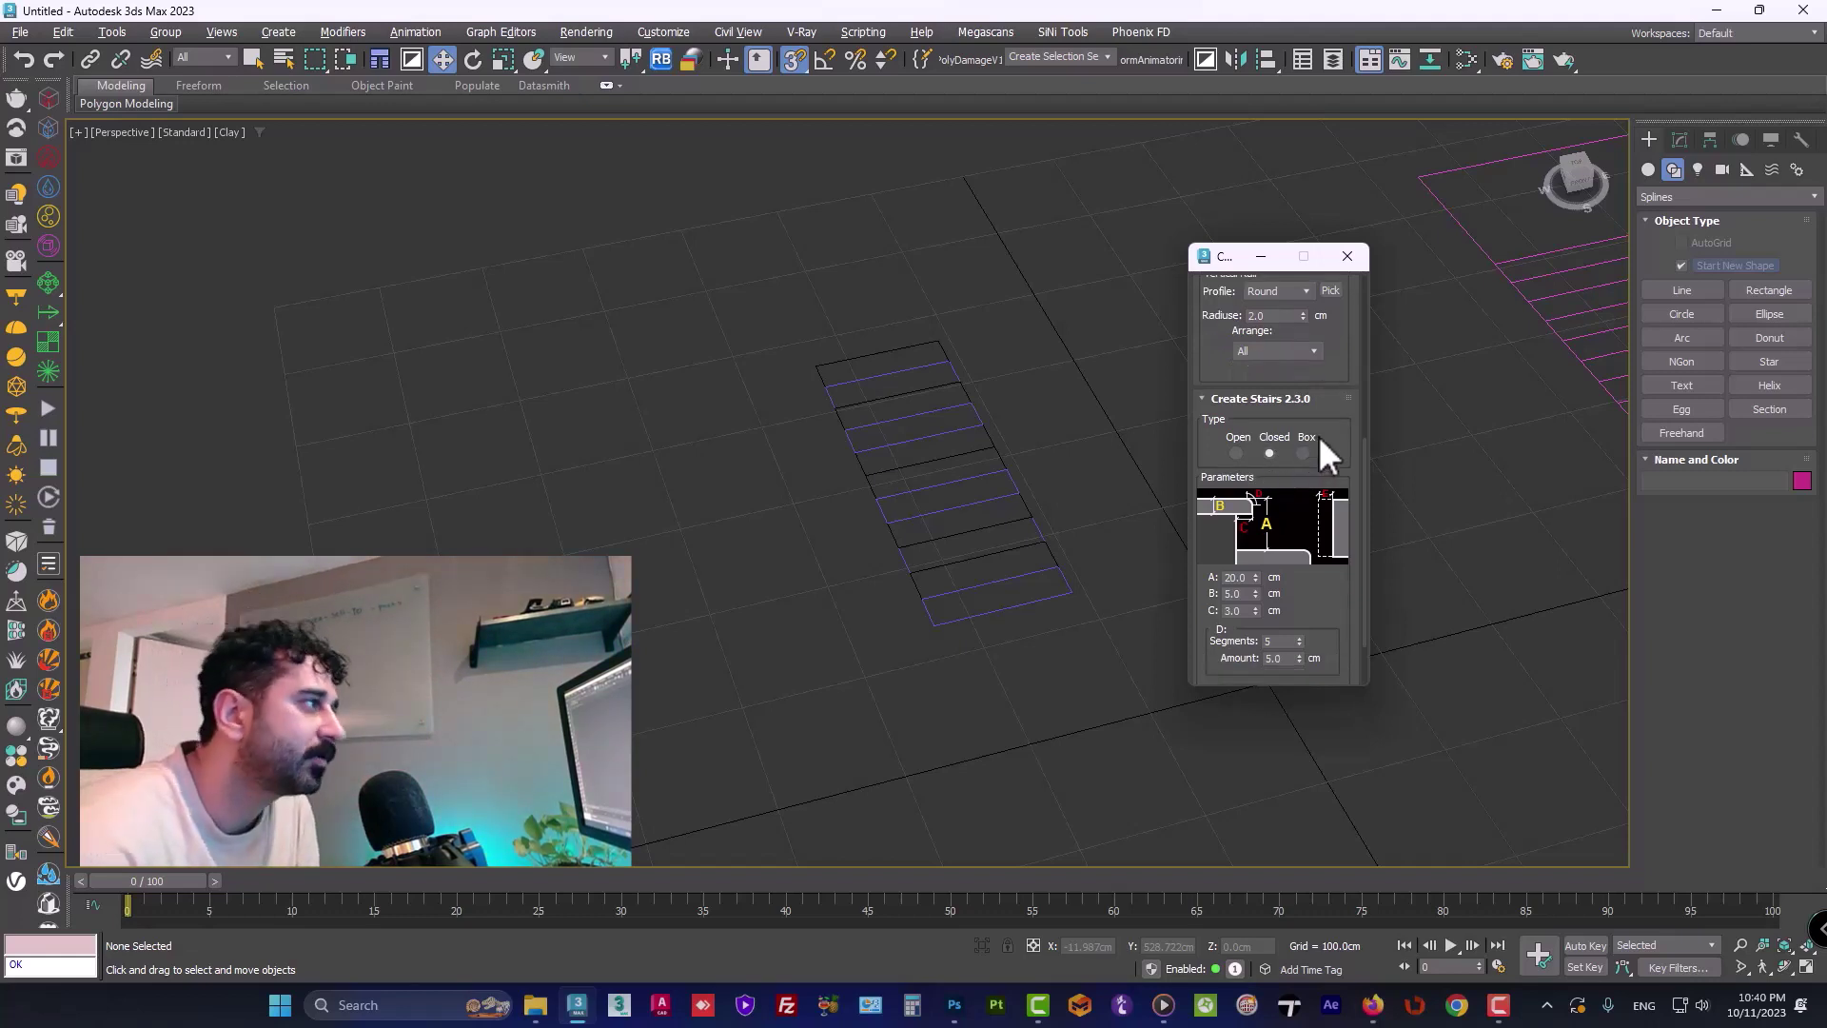
pyautogui.scroll(-3, 1340, 571)
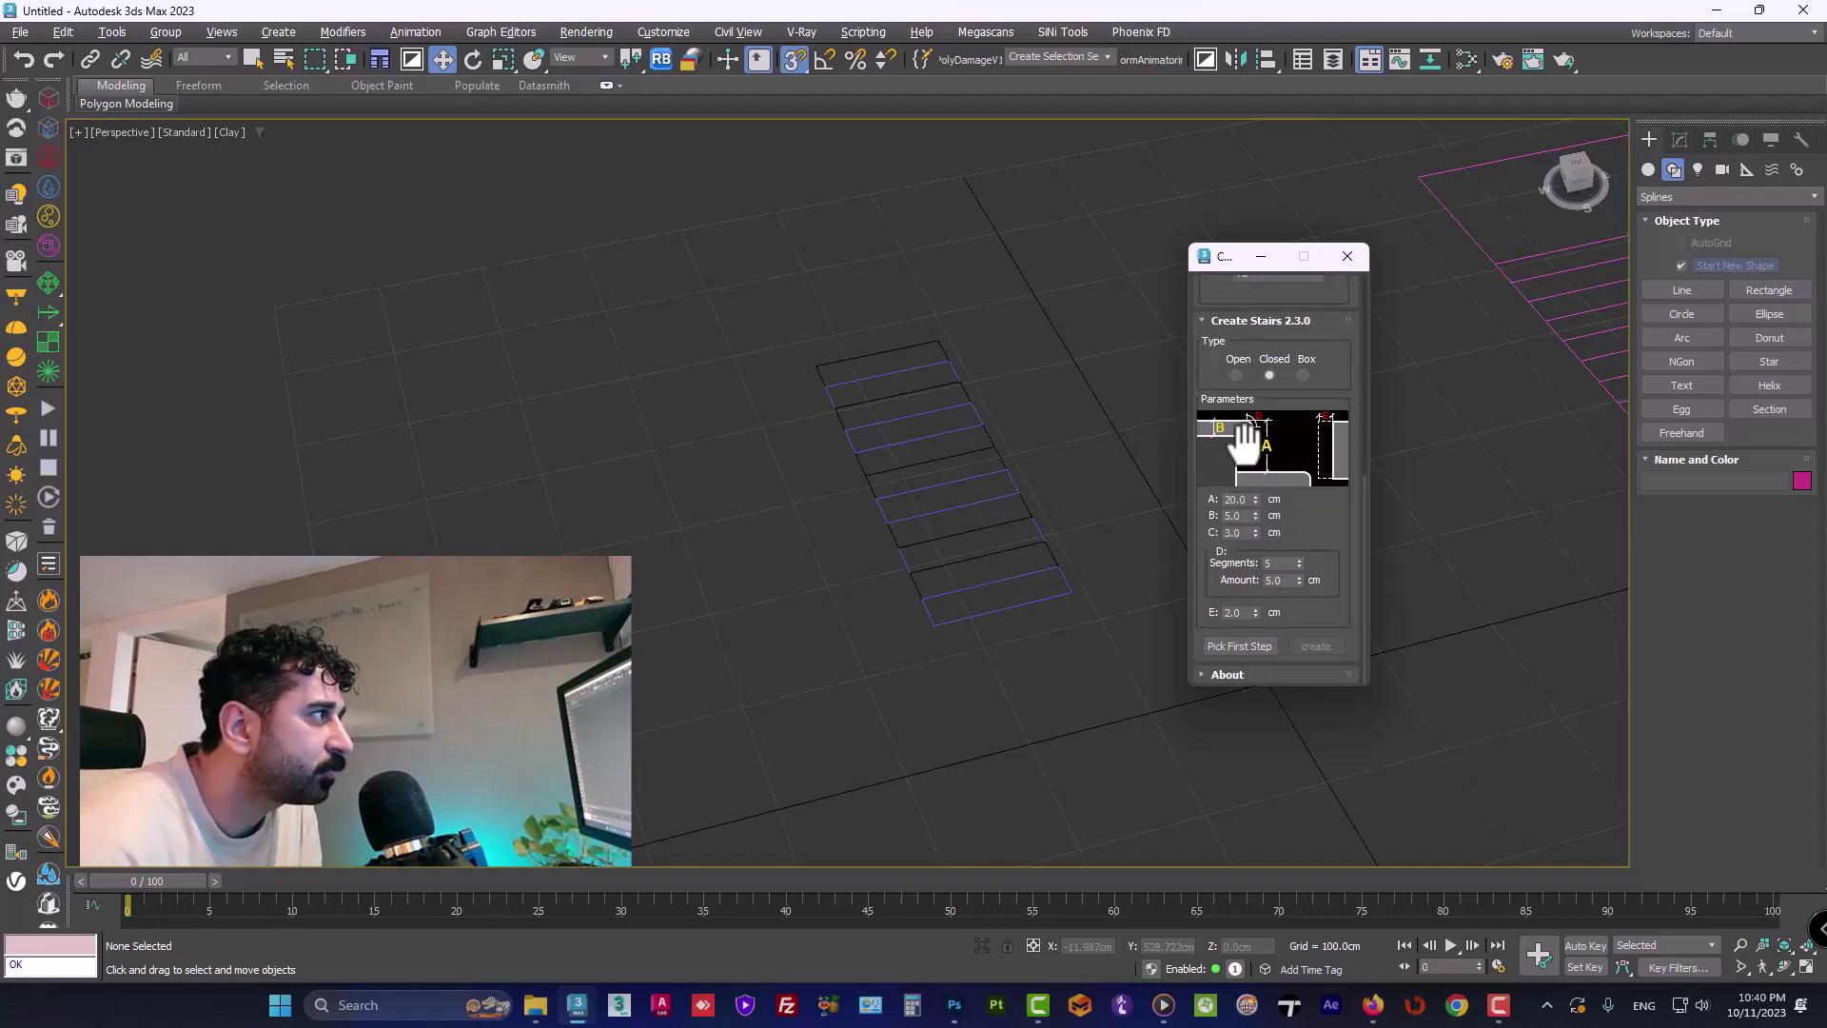
pyautogui.scroll(1, 1323, 518)
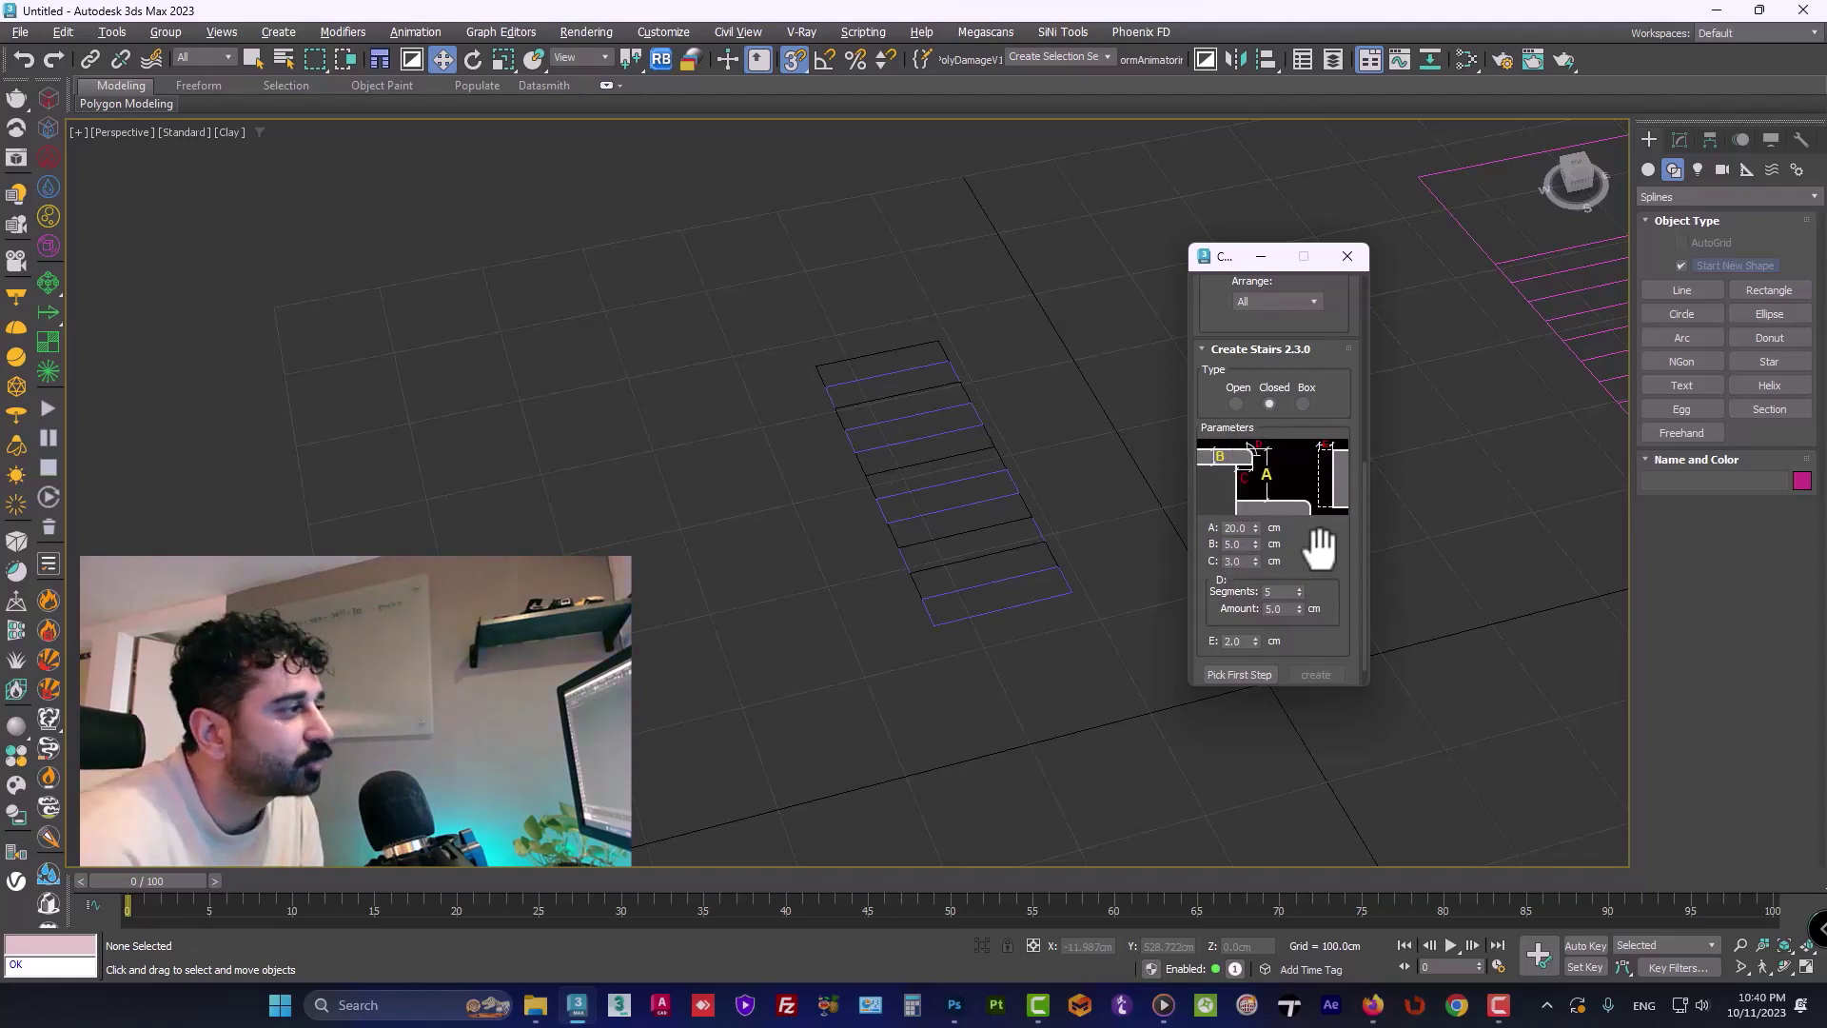
pyautogui.scroll(-1, 1320, 548)
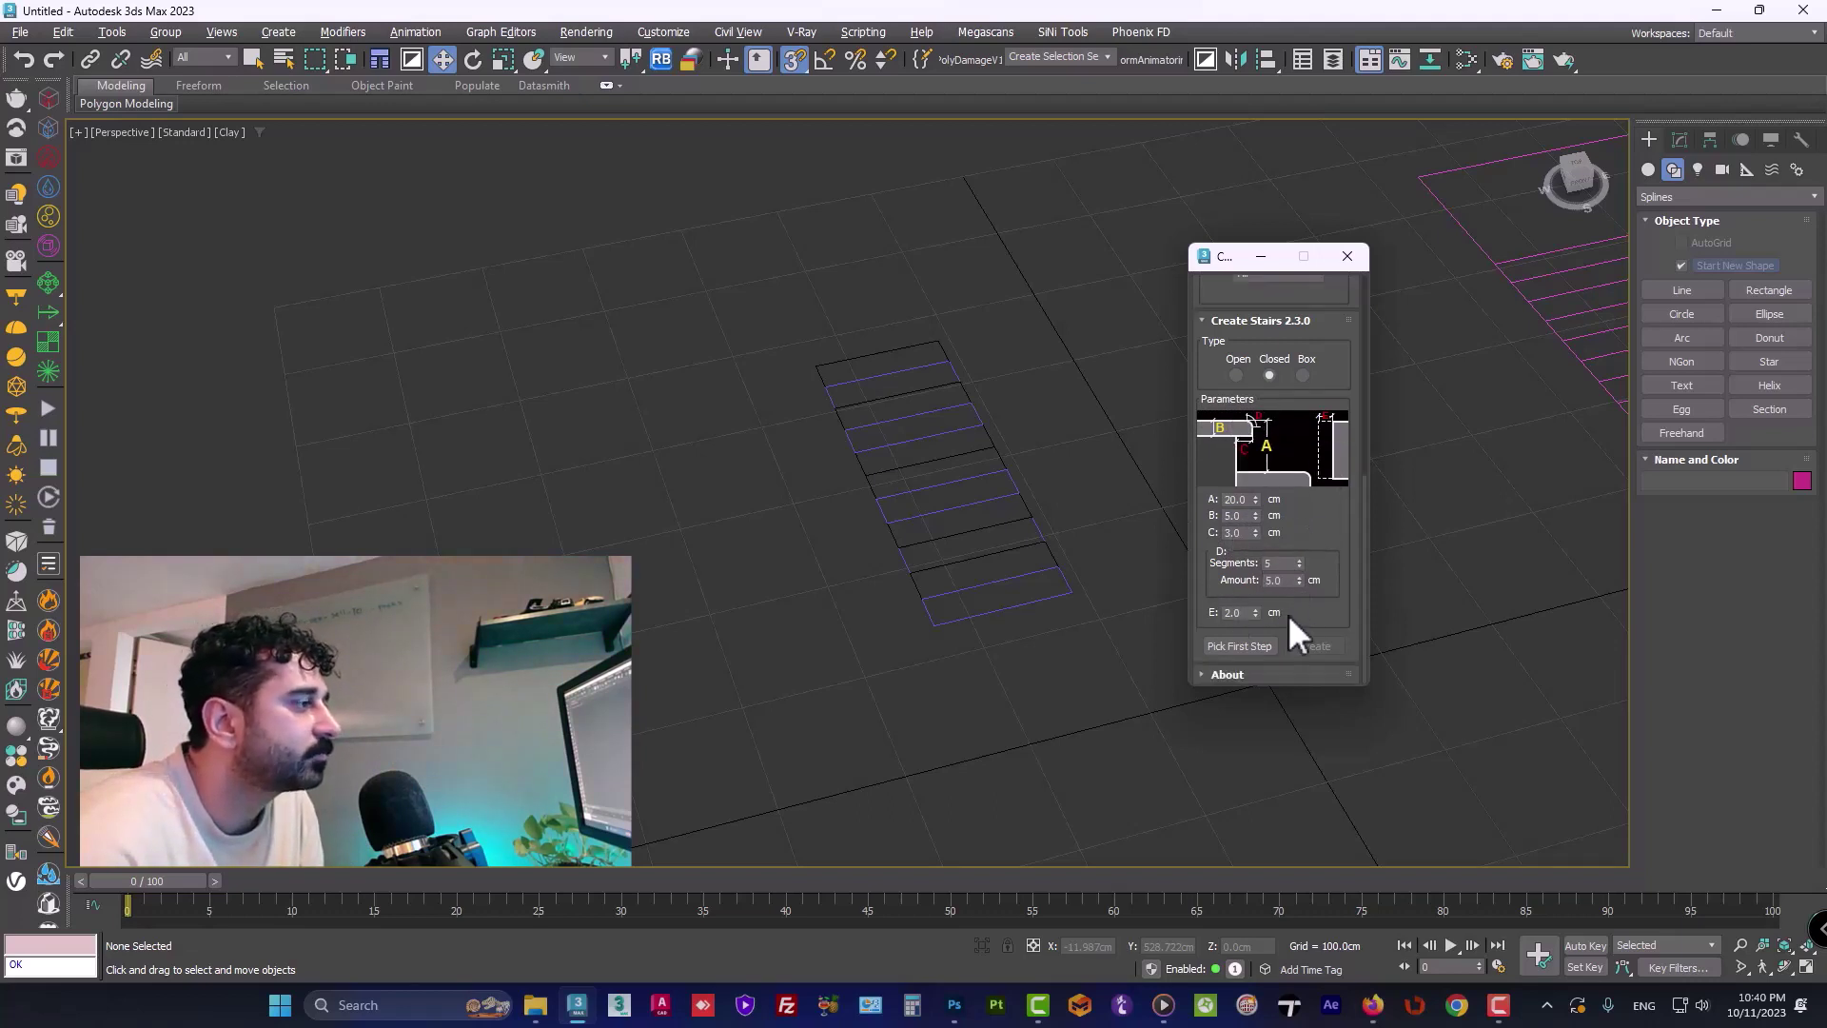
# Step: Pick the bottom rectangle as the first step and create the staircase
pyautogui.click(1249, 641)
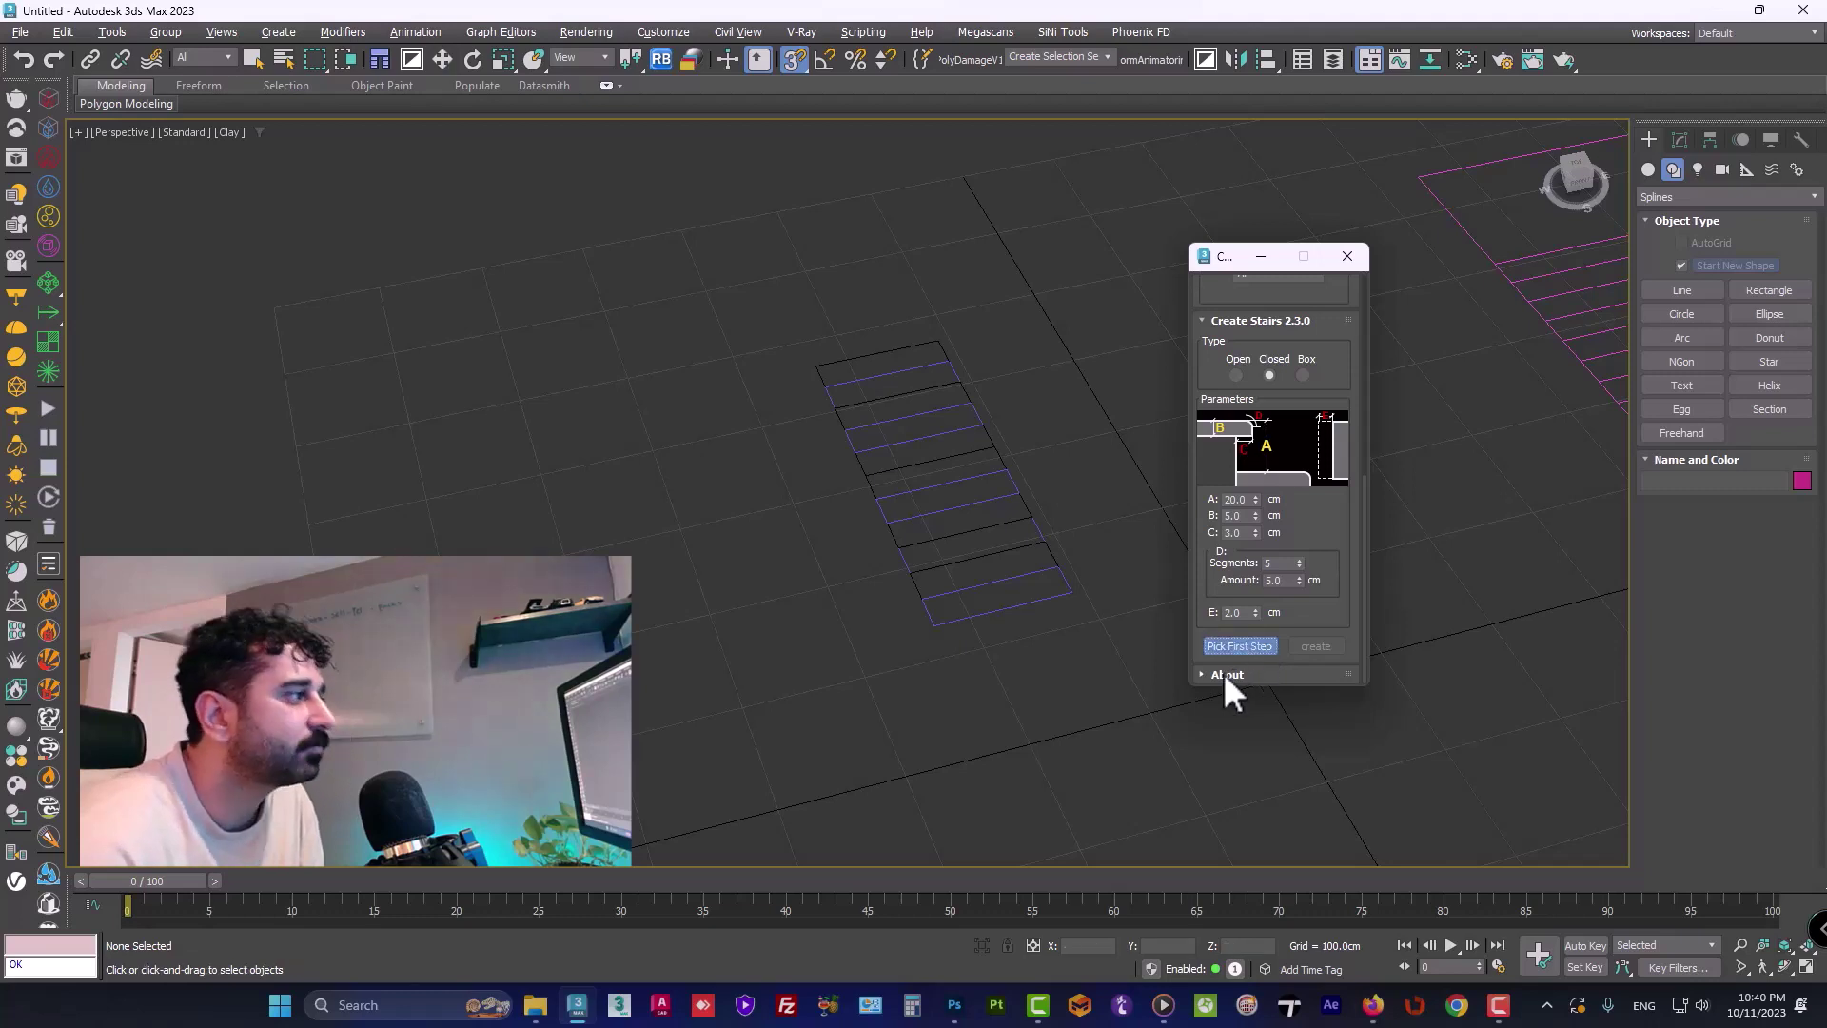
pyautogui.click(1019, 604)
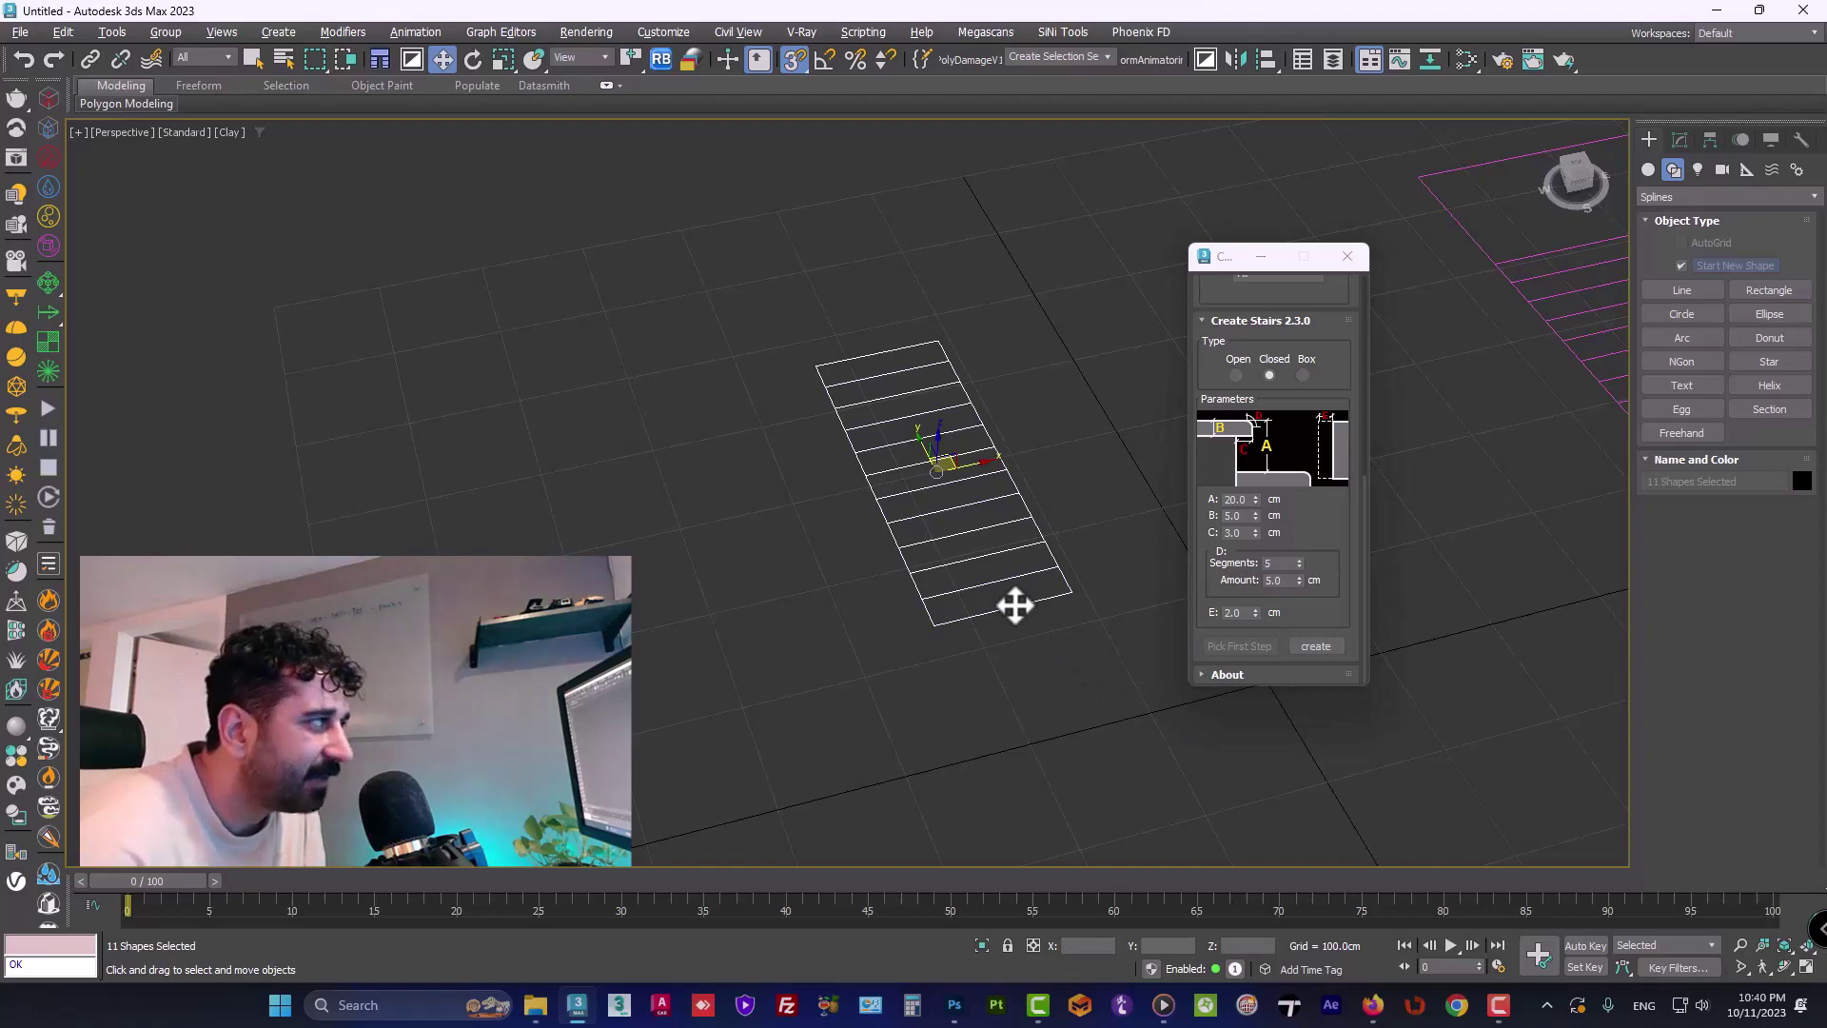
pyautogui.click(1317, 647)
# Step: Select all 21 shapes of the pink double-step layout
pyautogui.moveTo(1031, 609)
pyautogui.keyDown('alt'); pyautogui.mouseDown(button='middle')
pyautogui.moveTo(994, 638)
pyautogui.moveTo(1038, 516)
pyautogui.moveTo(1052, 542)
pyautogui.moveTo(1122, 539)
pyautogui.moveTo(1060, 625)
pyautogui.mouseUp(button='middle'); pyautogui.keyUp('alt')
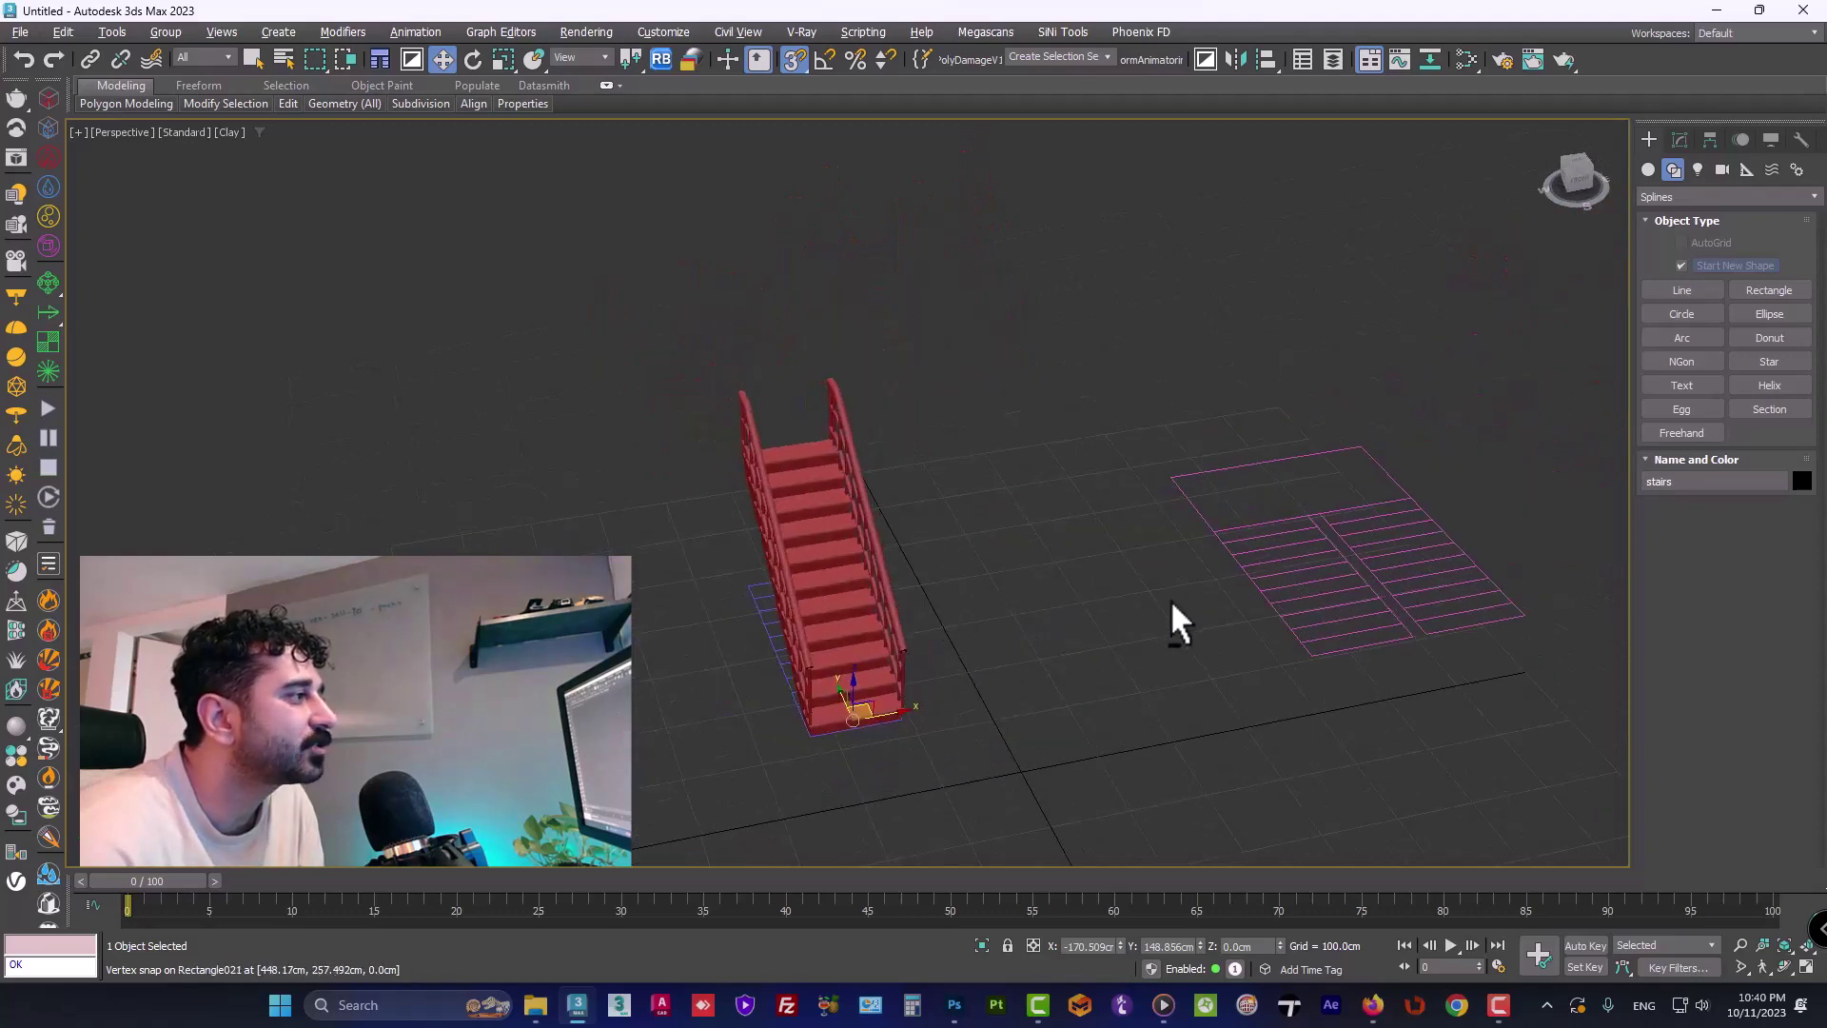
pyautogui.moveTo(1173, 605); pyautogui.dragTo(1012, 612, button='middle')
pyautogui.moveTo(1125, 696); pyautogui.dragTo(1125, 695)
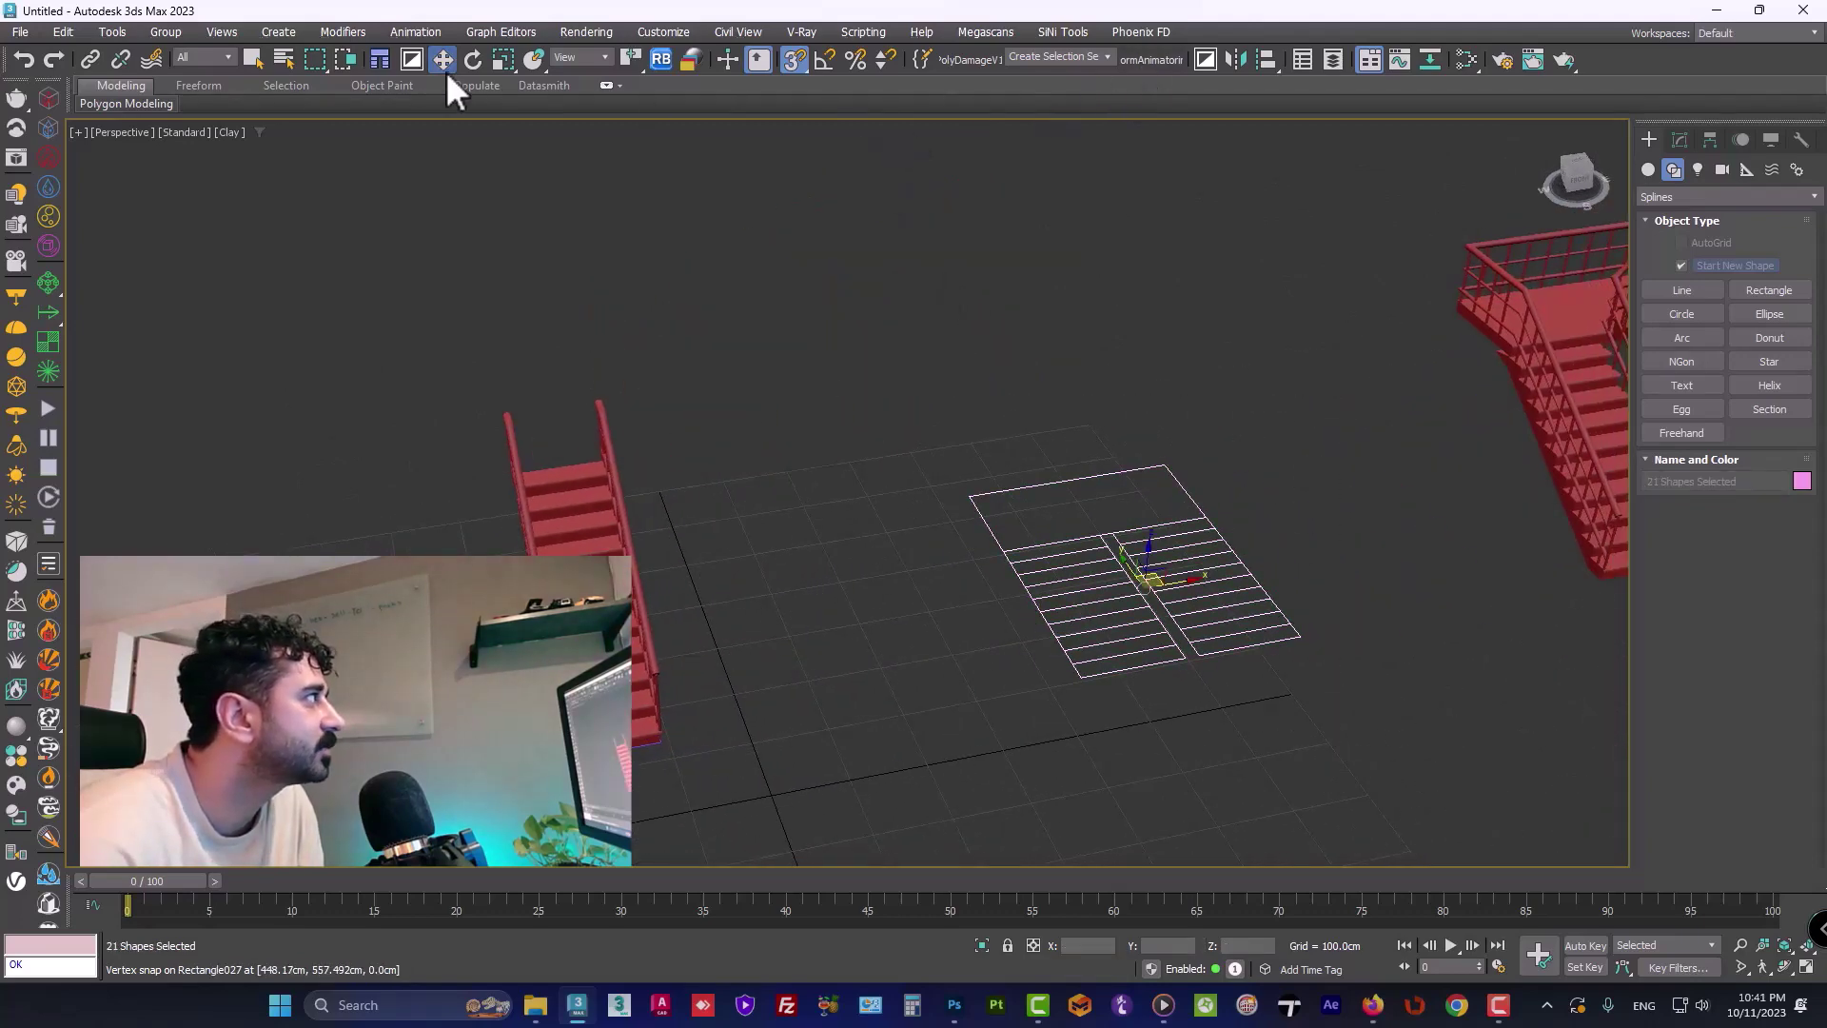
# Step: Reopen Create Stairs with handrails enabled and Square top, lower, middle and vertical rails
pyautogui.click(378, 59)
pyautogui.moveTo(874, 276); pyautogui.dragTo(807, 266)
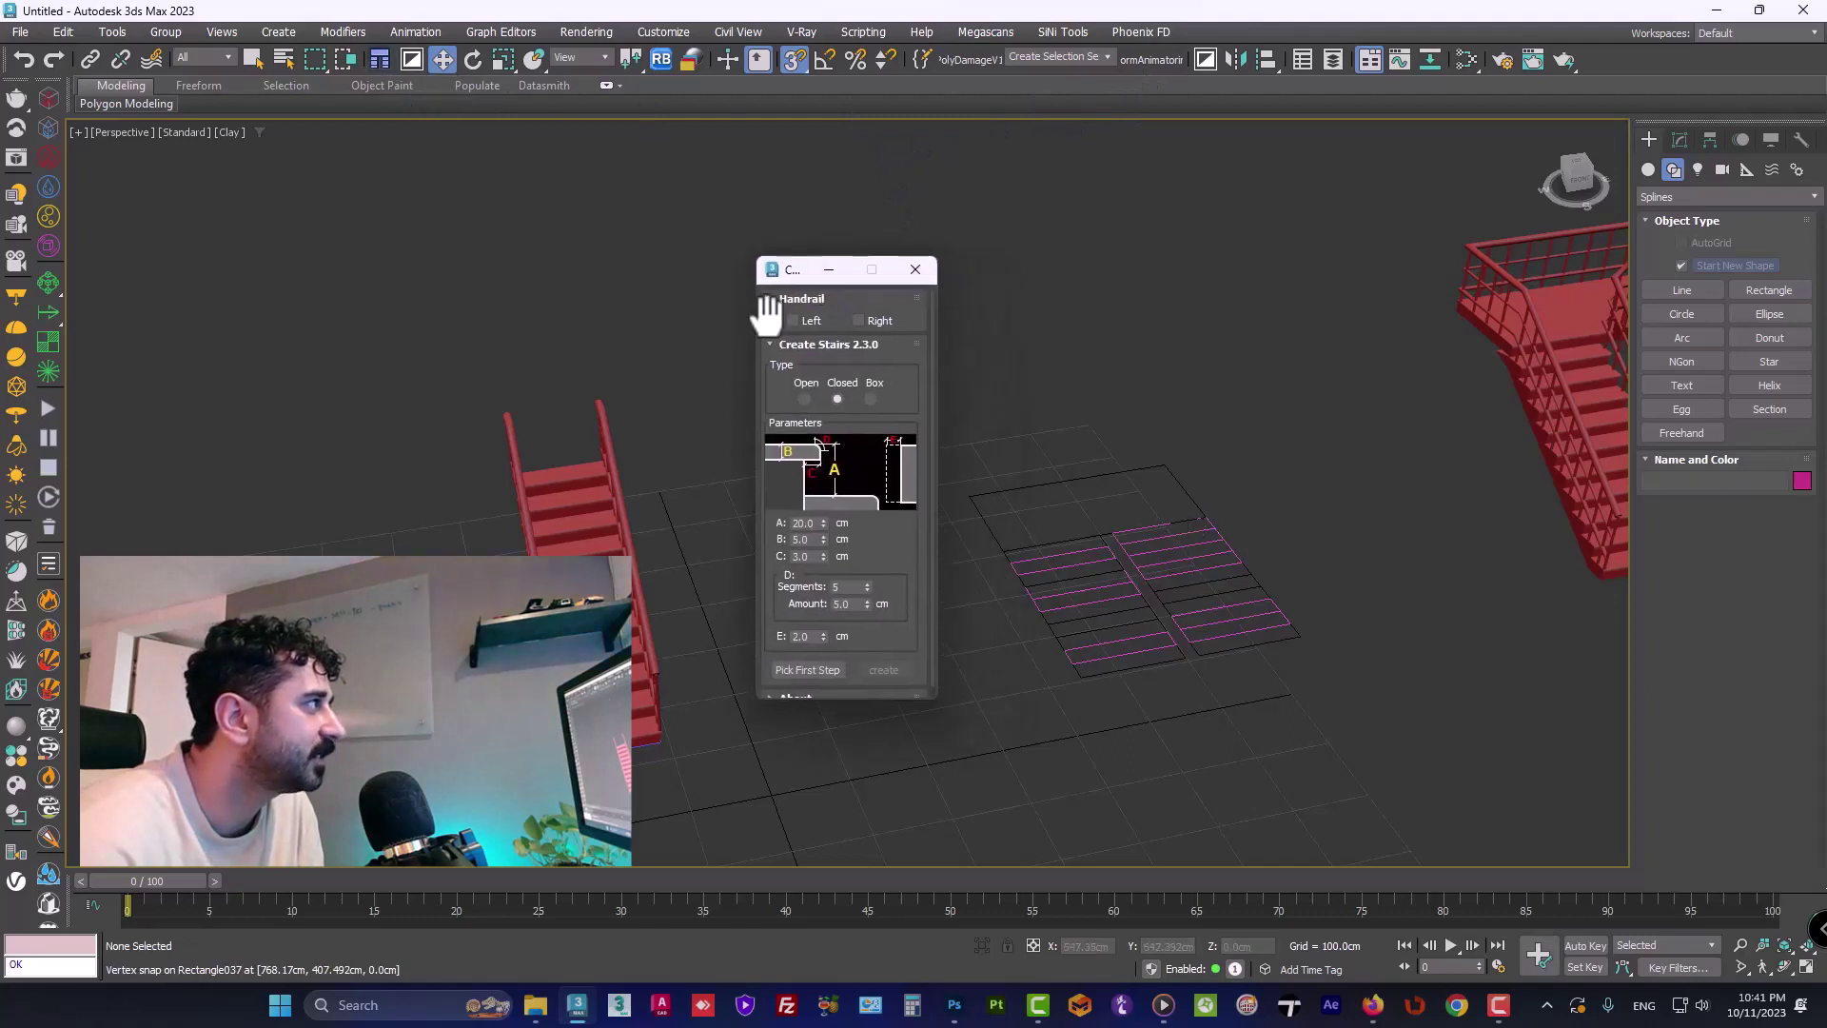
pyautogui.click(793, 320)
pyautogui.click(860, 359)
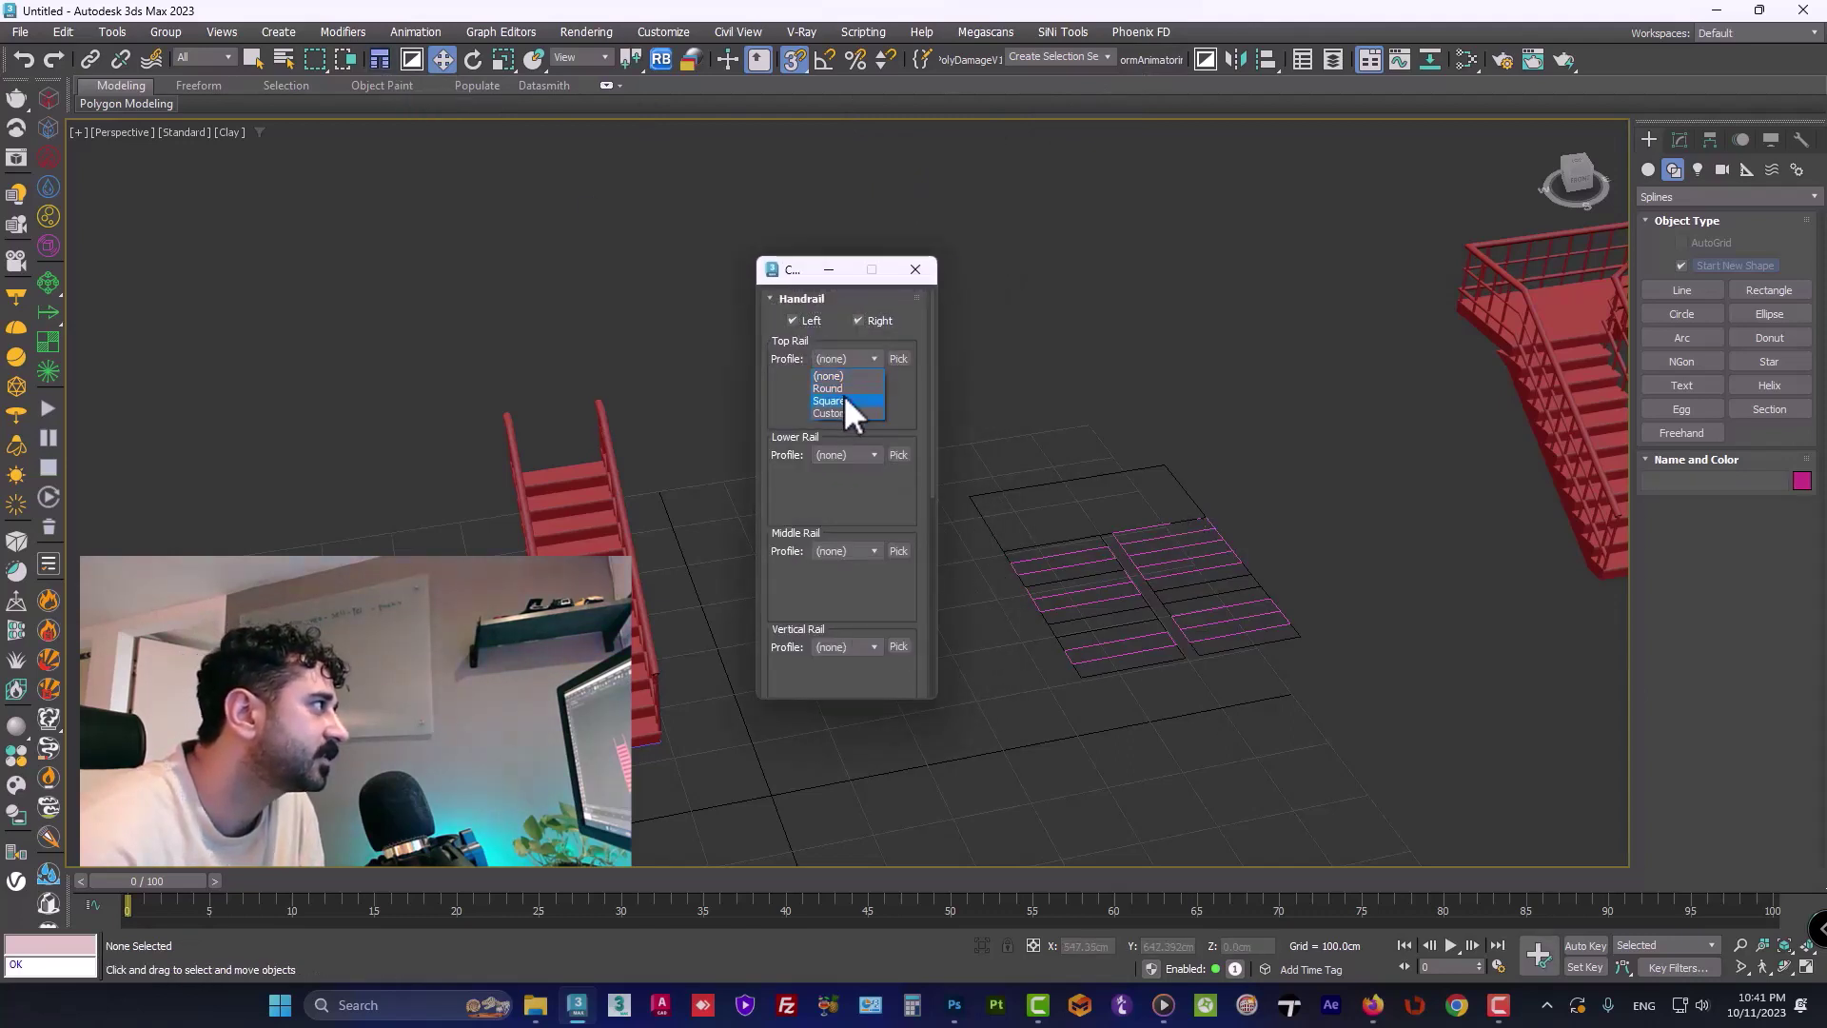
pyautogui.click(841, 393)
pyautogui.click(845, 496)
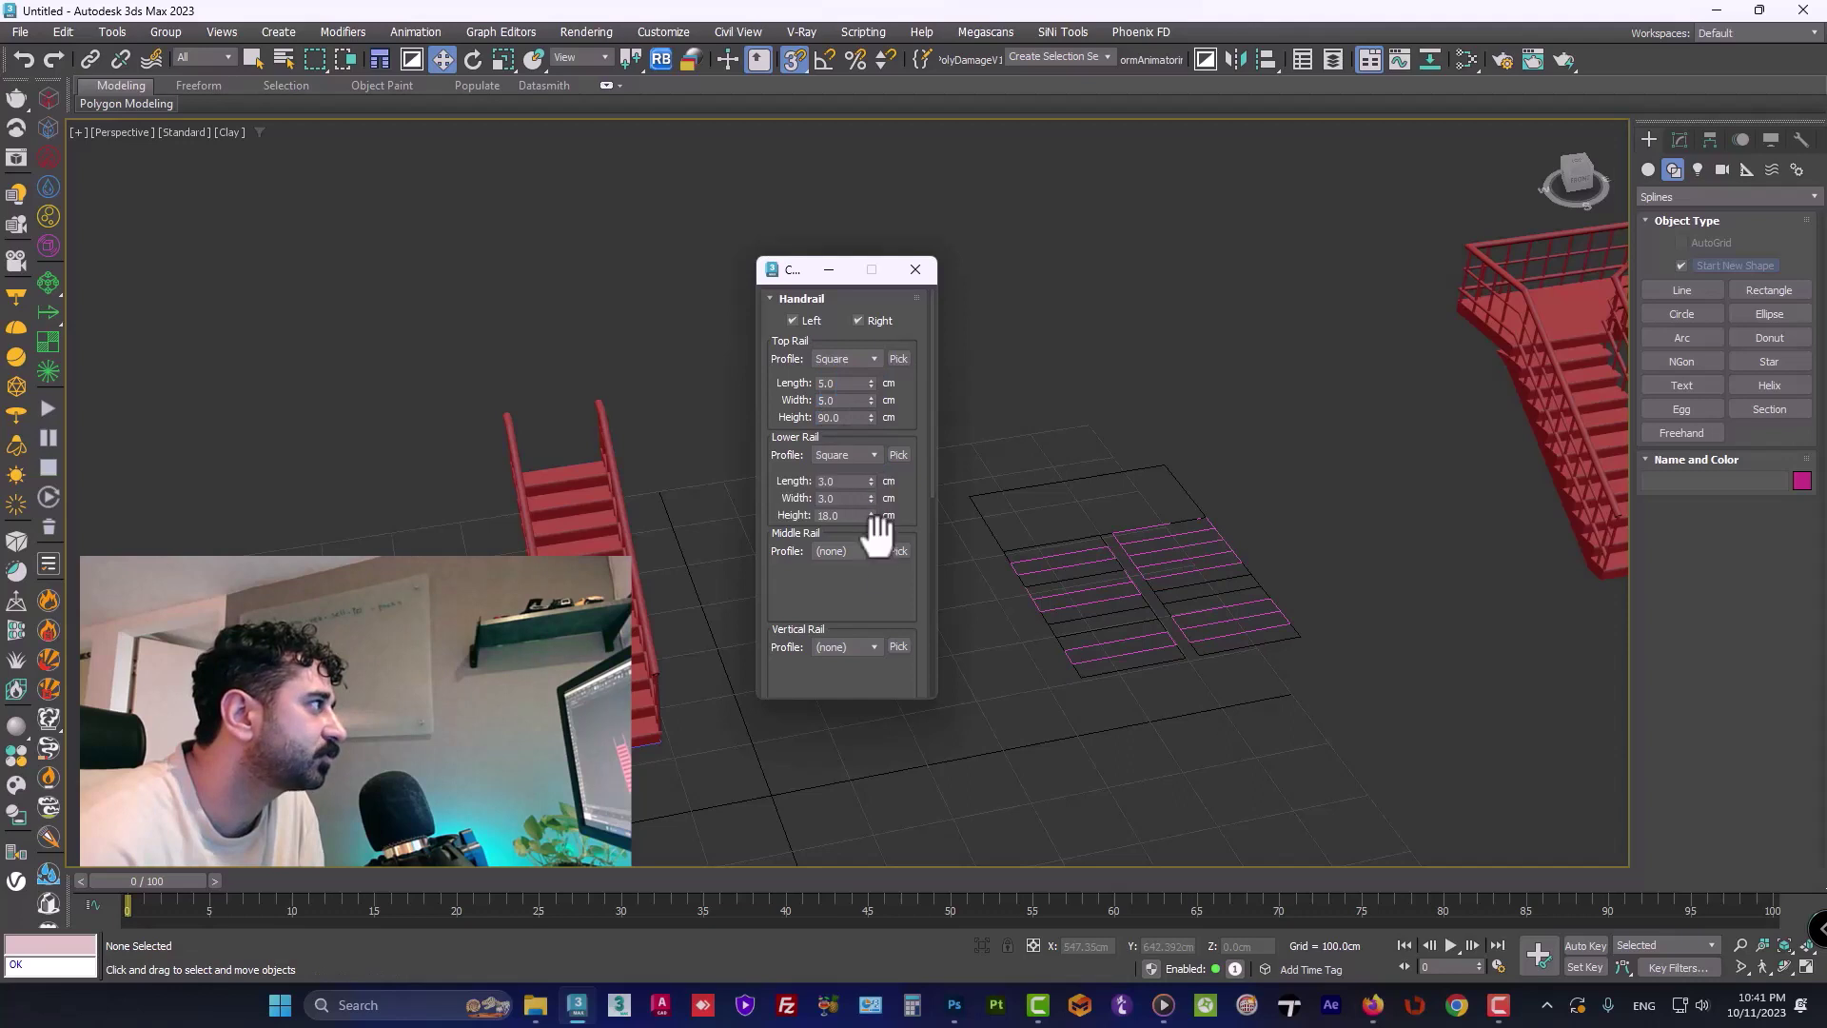
pyautogui.click(849, 592)
pyautogui.scroll(-2, 895, 567)
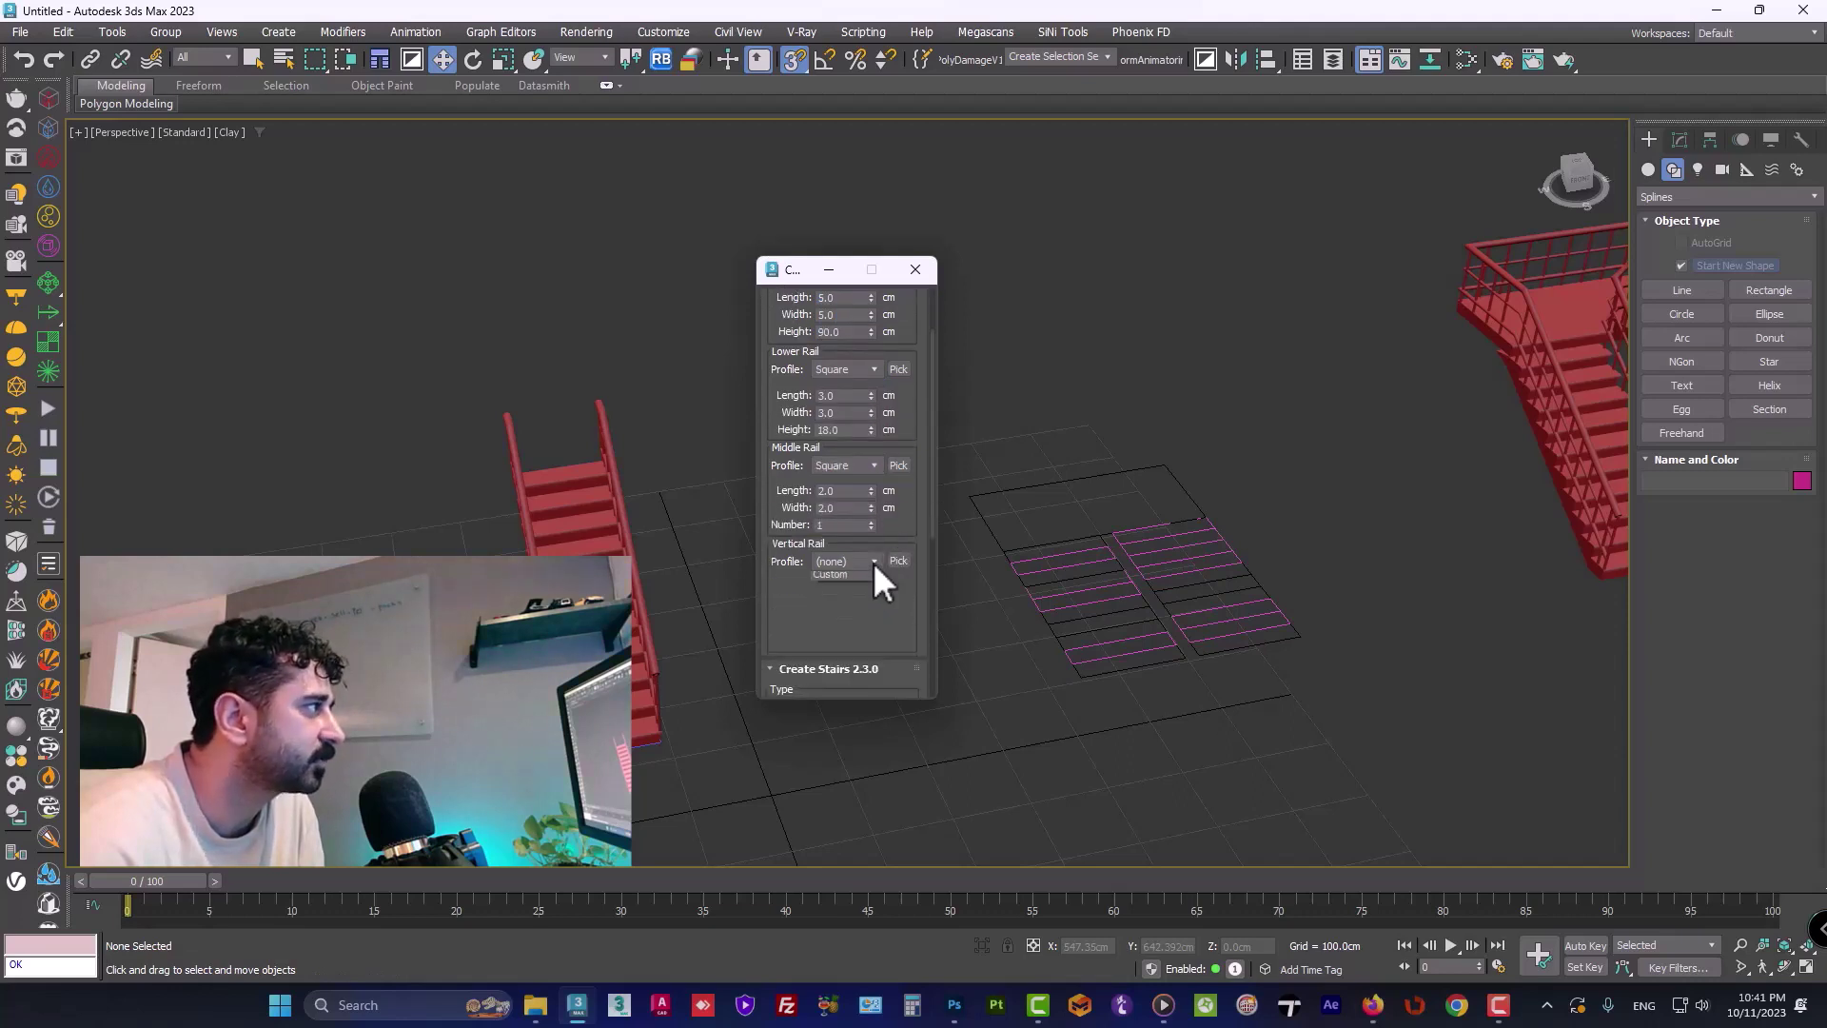
pyautogui.click(846, 603)
pyautogui.scroll(-4, 904, 597)
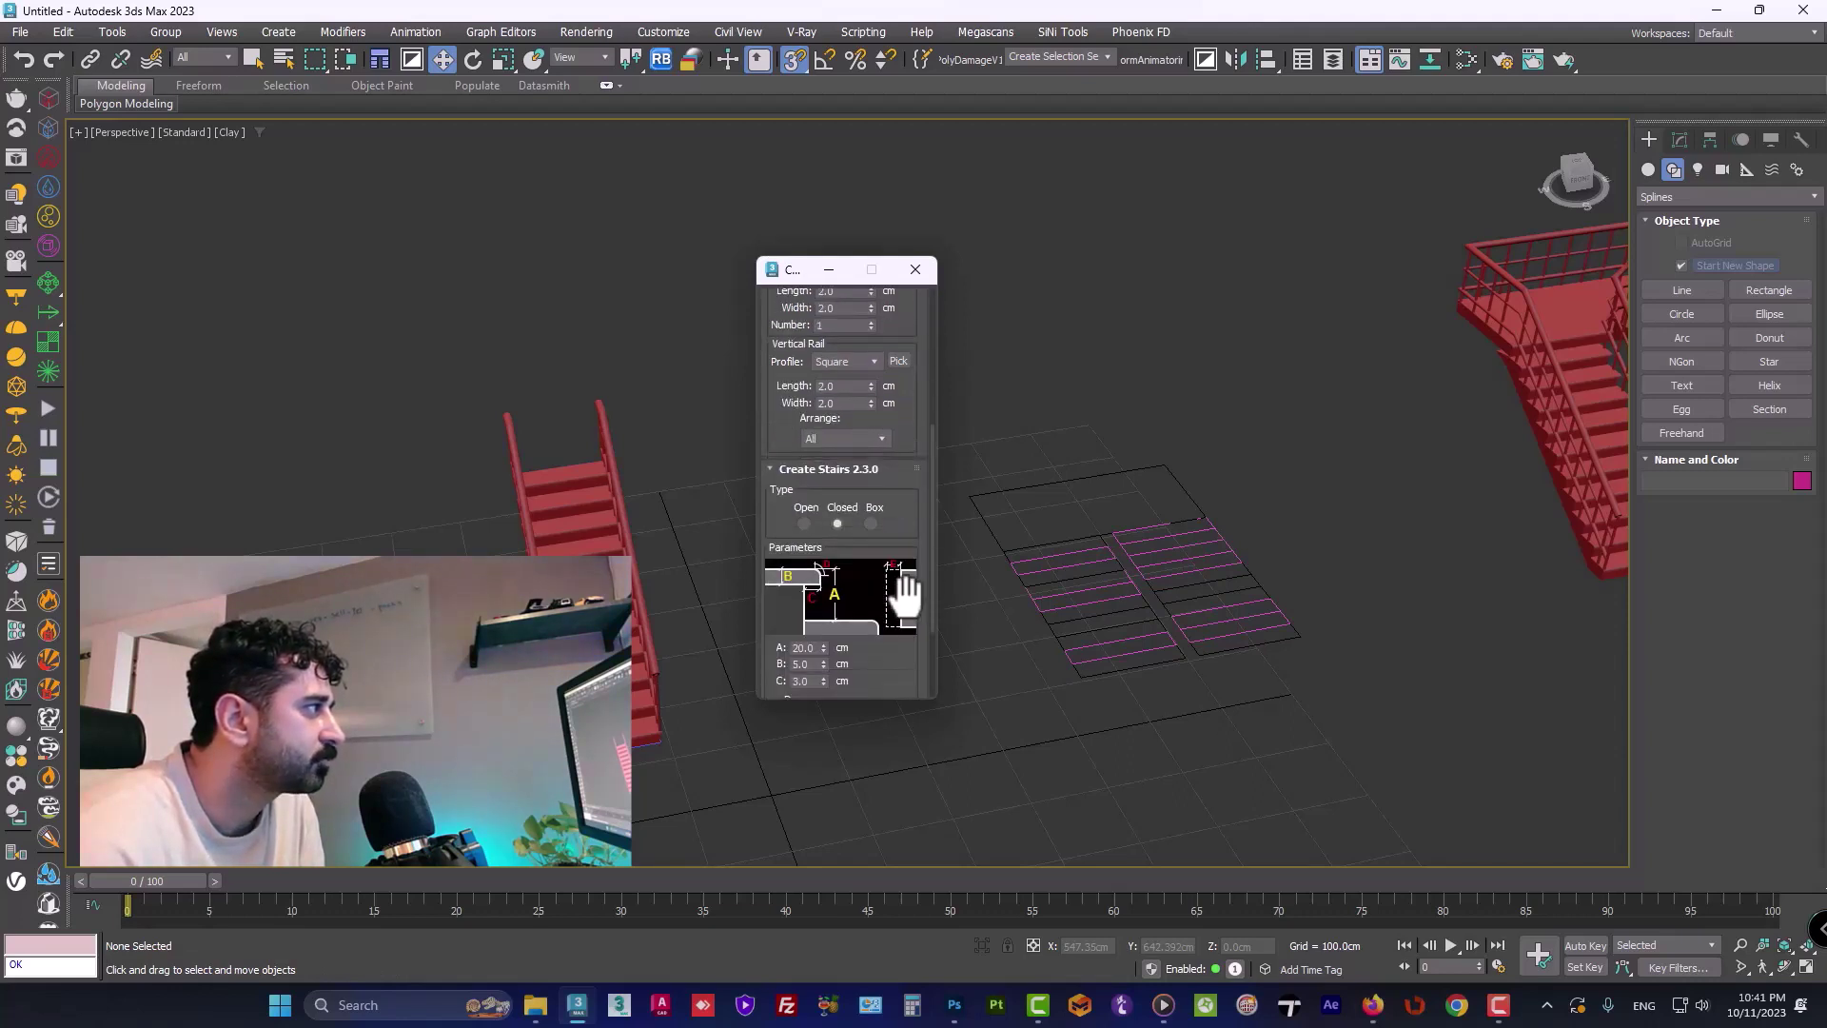
# Step: Set the stair type to Open, pick the front rectangle, and create the stairs
pyautogui.click(804, 524)
pyautogui.scroll(-3, 894, 609)
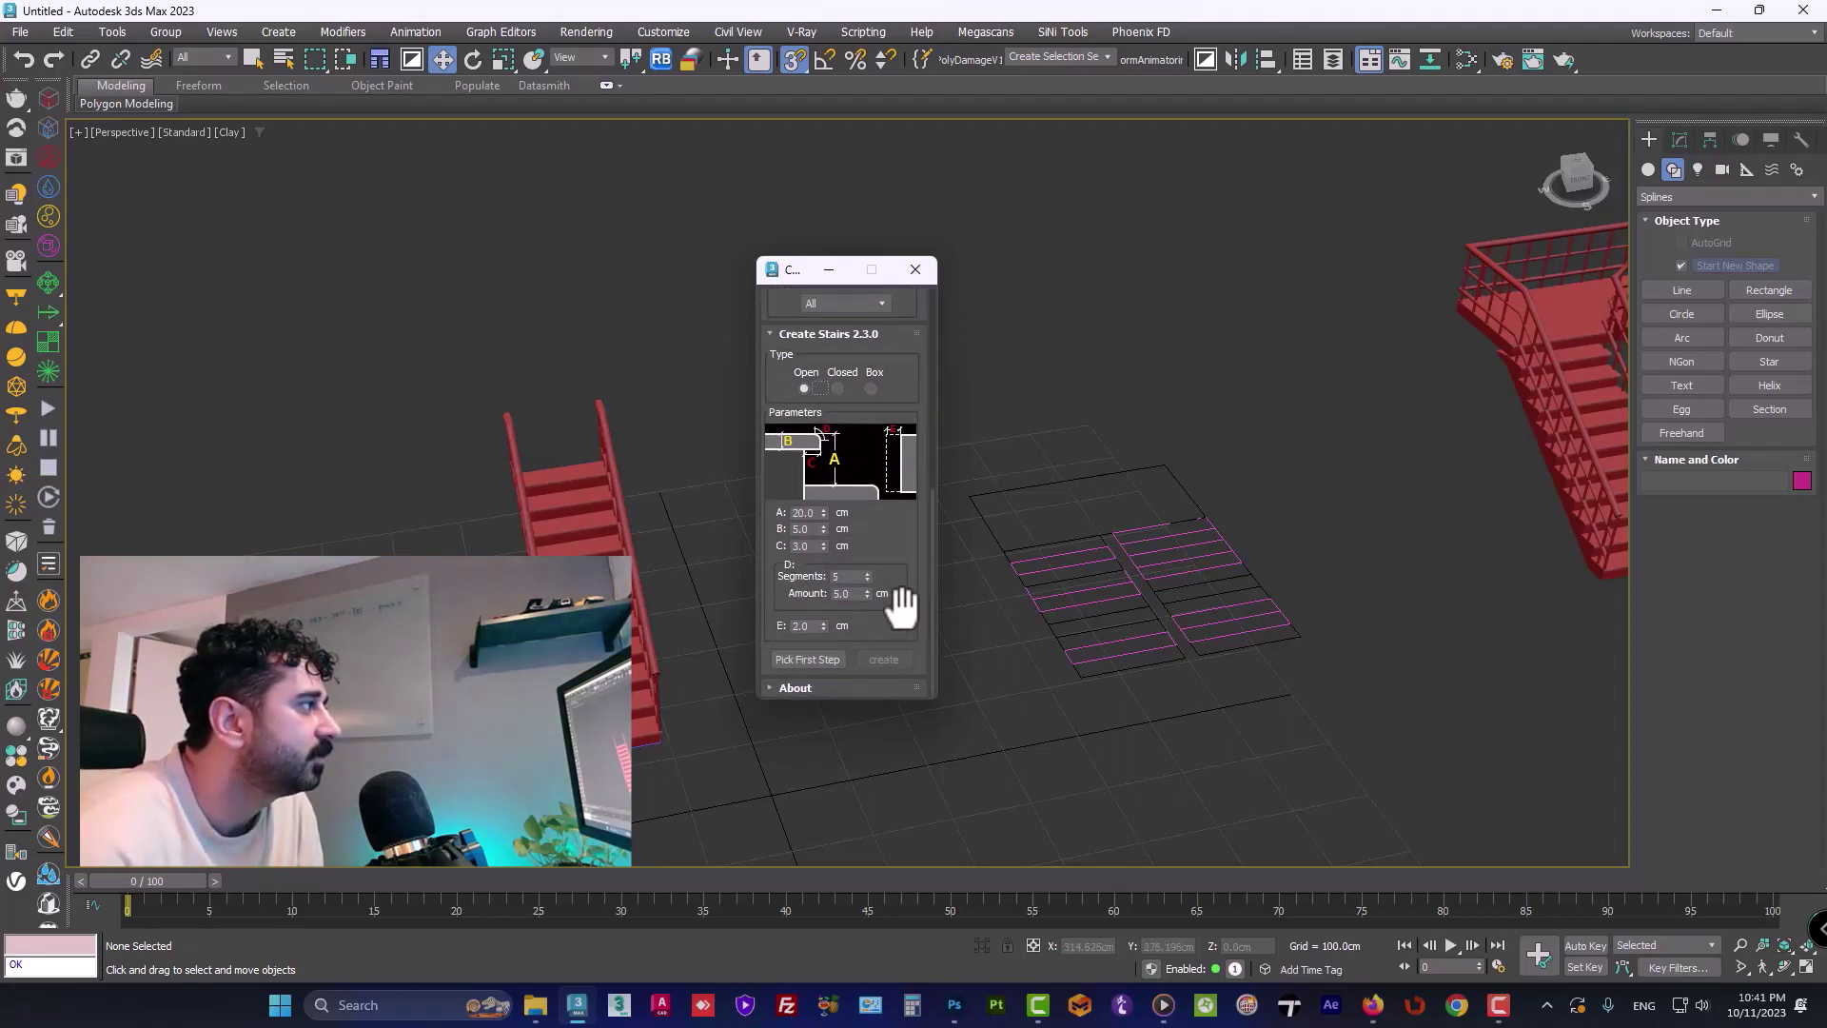
pyautogui.click(807, 659)
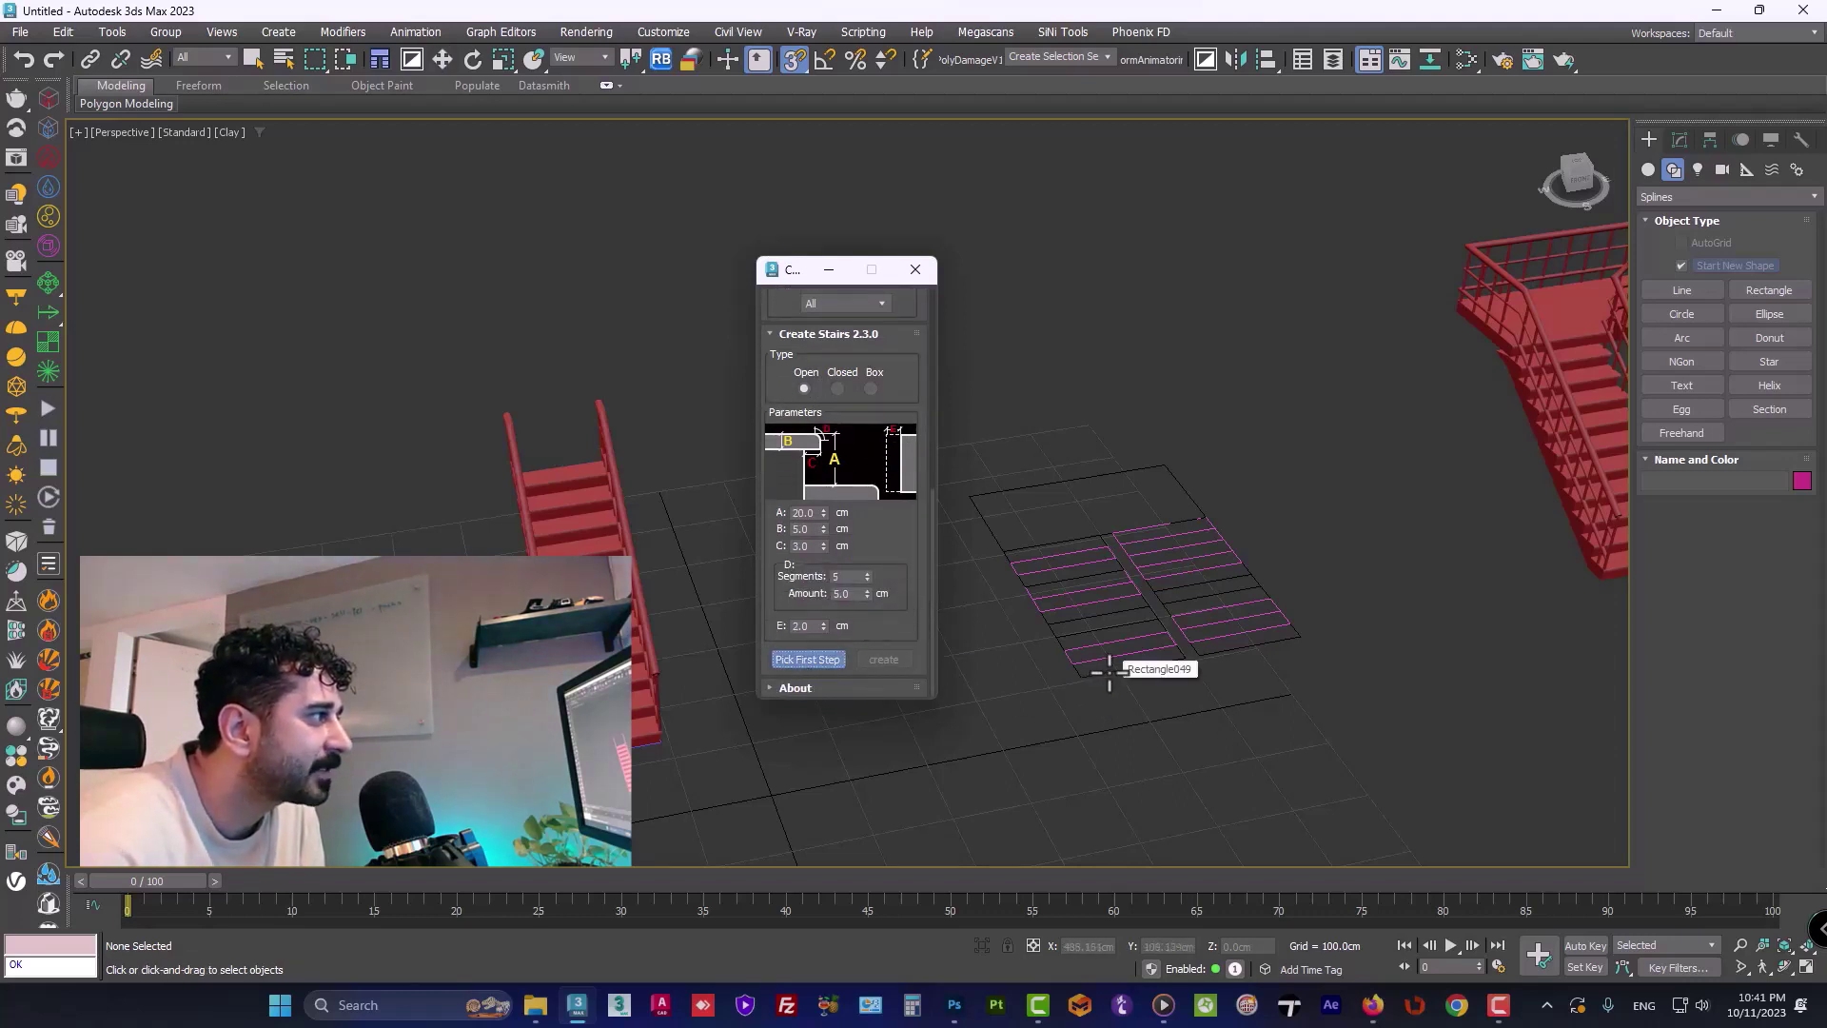
pyautogui.click(1107, 672)
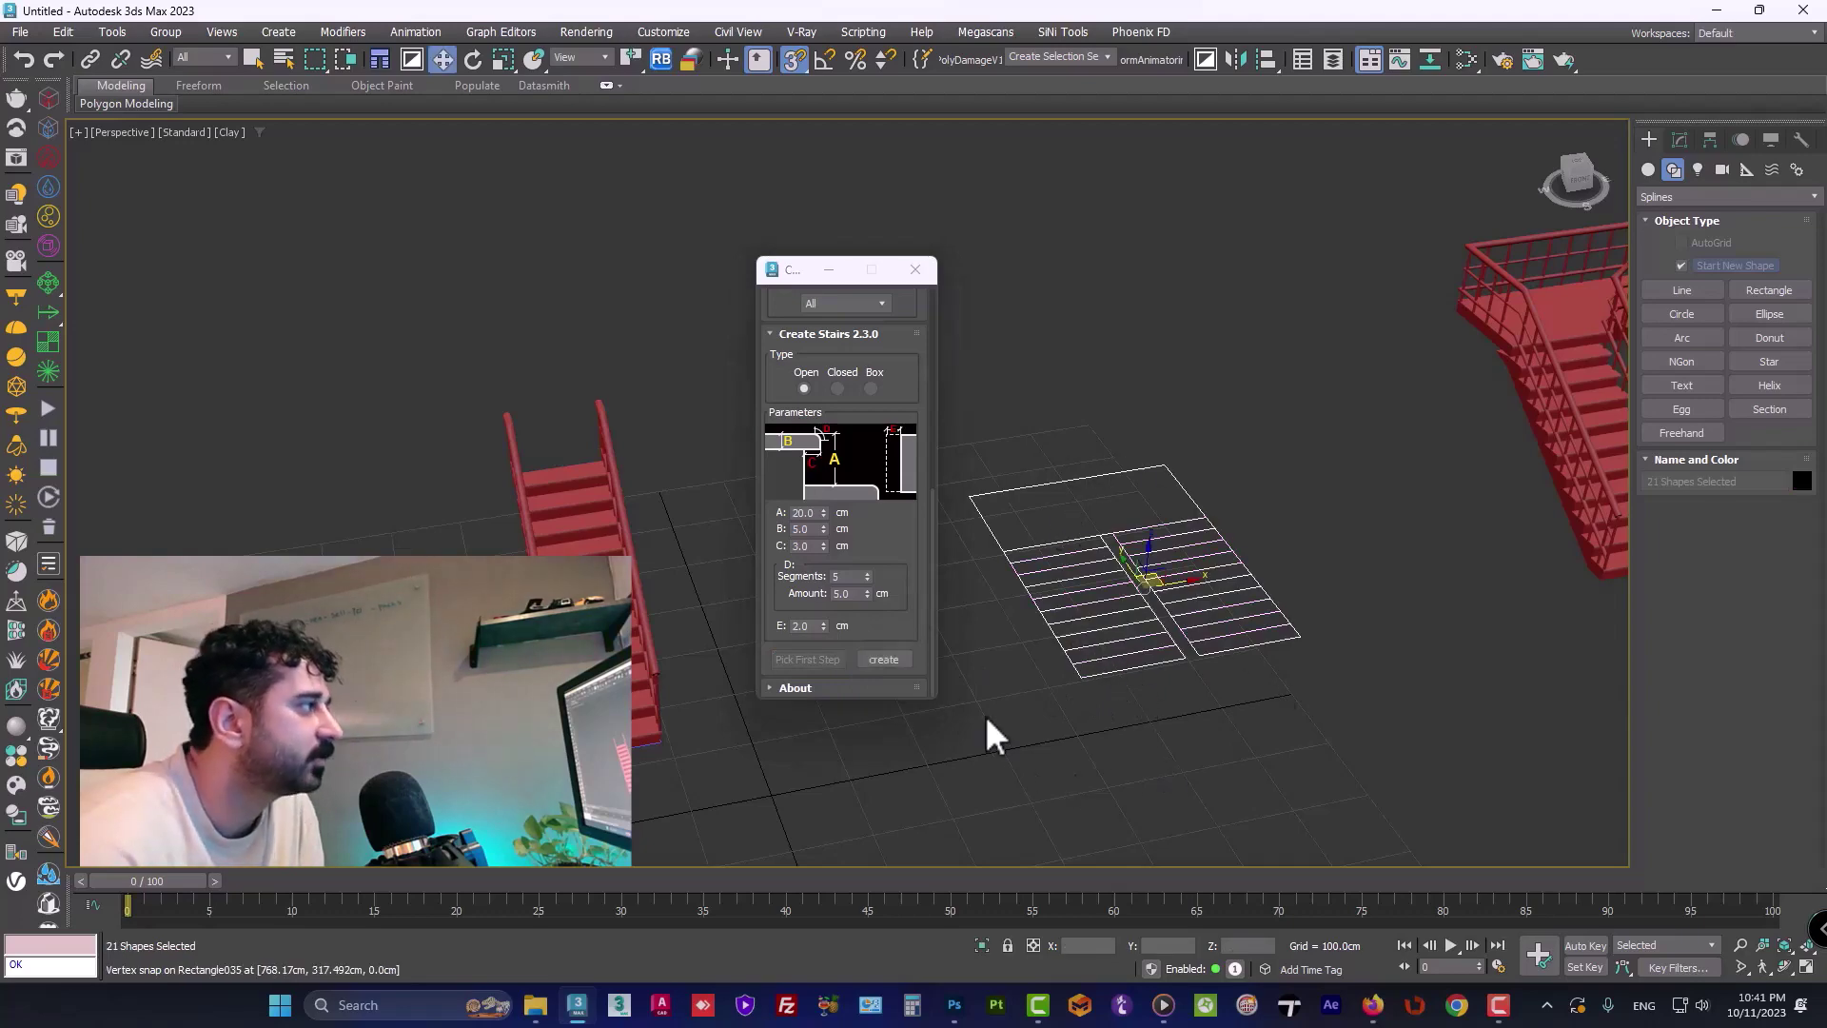
pyautogui.click(883, 659)
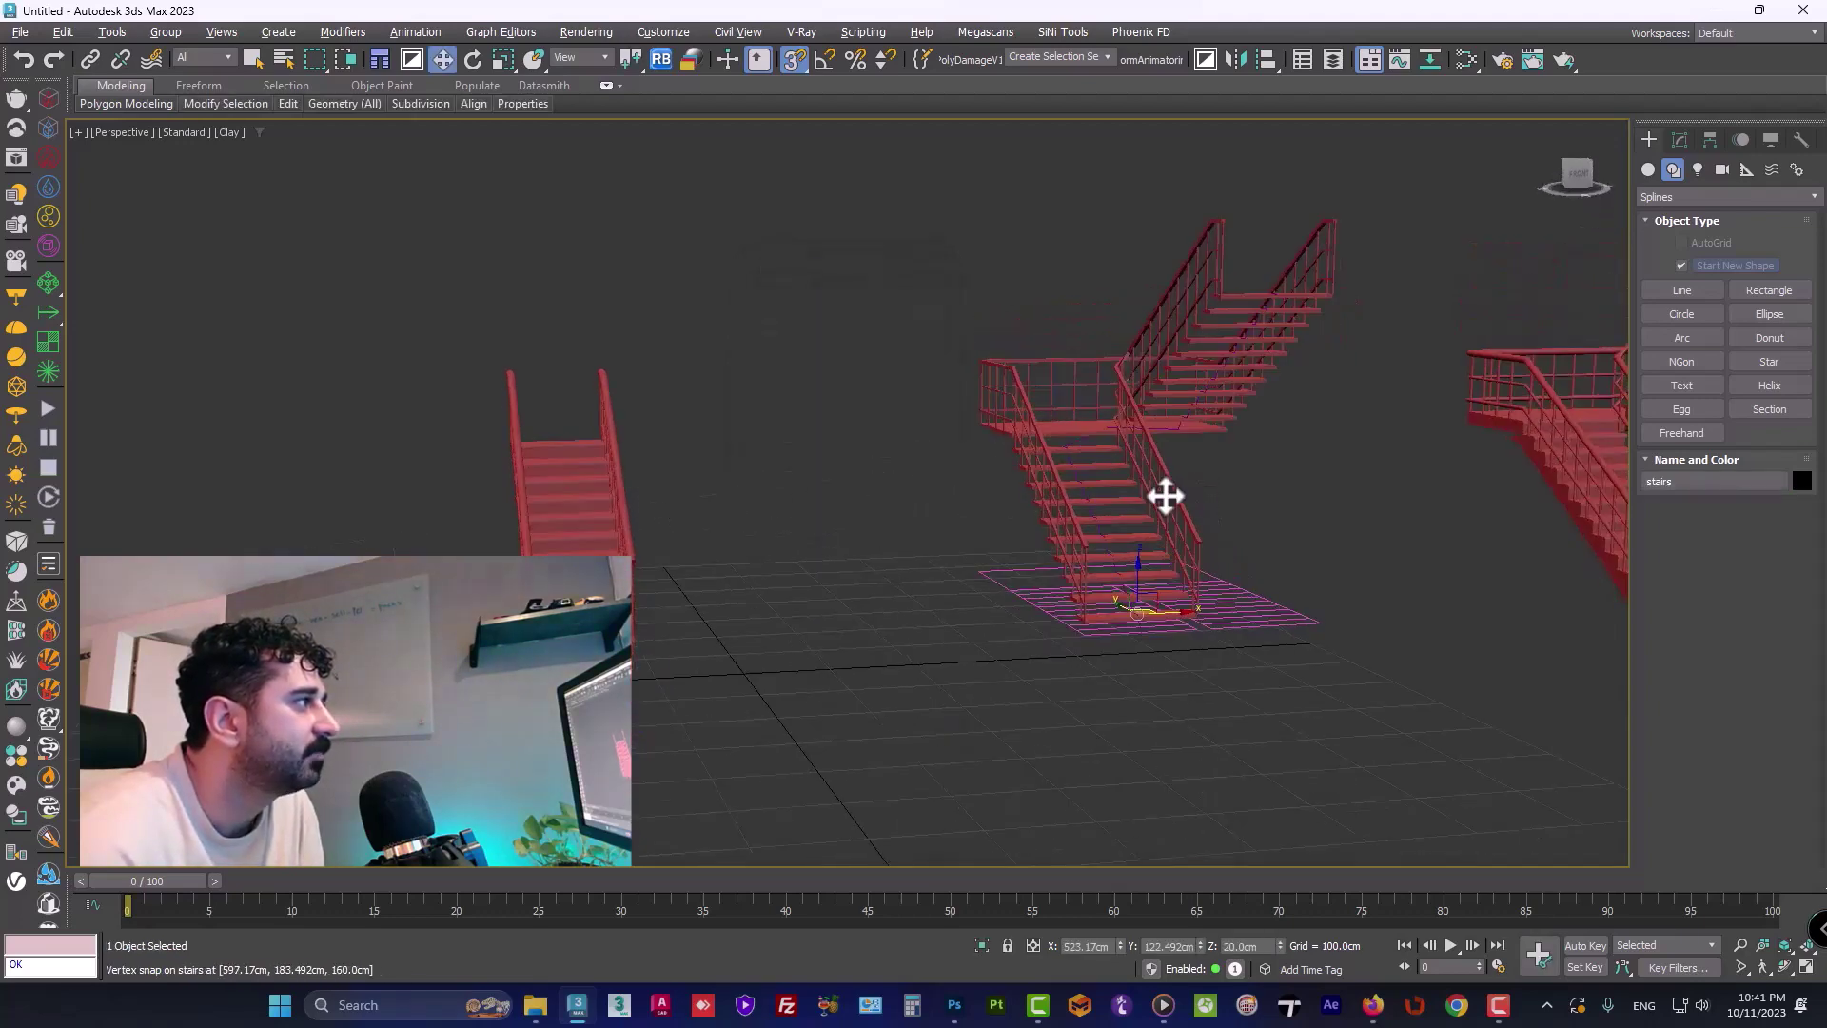
pyautogui.scroll(5, 1119, 491)
pyautogui.scroll(-5, 1119, 491)
pyautogui.moveTo(1171, 514)
pyautogui.keyDown('alt'); pyautogui.mouseDown(button='middle')
pyautogui.moveTo(1122, 592)
pyautogui.moveTo(1356, 567)
pyautogui.moveTo(1113, 543)
pyautogui.moveTo(1051, 555)
pyautogui.moveTo(1092, 550)
pyautogui.mouseUp(button='middle'); pyautogui.keyUp('alt')
pyautogui.scroll(-5, 1056, 557)
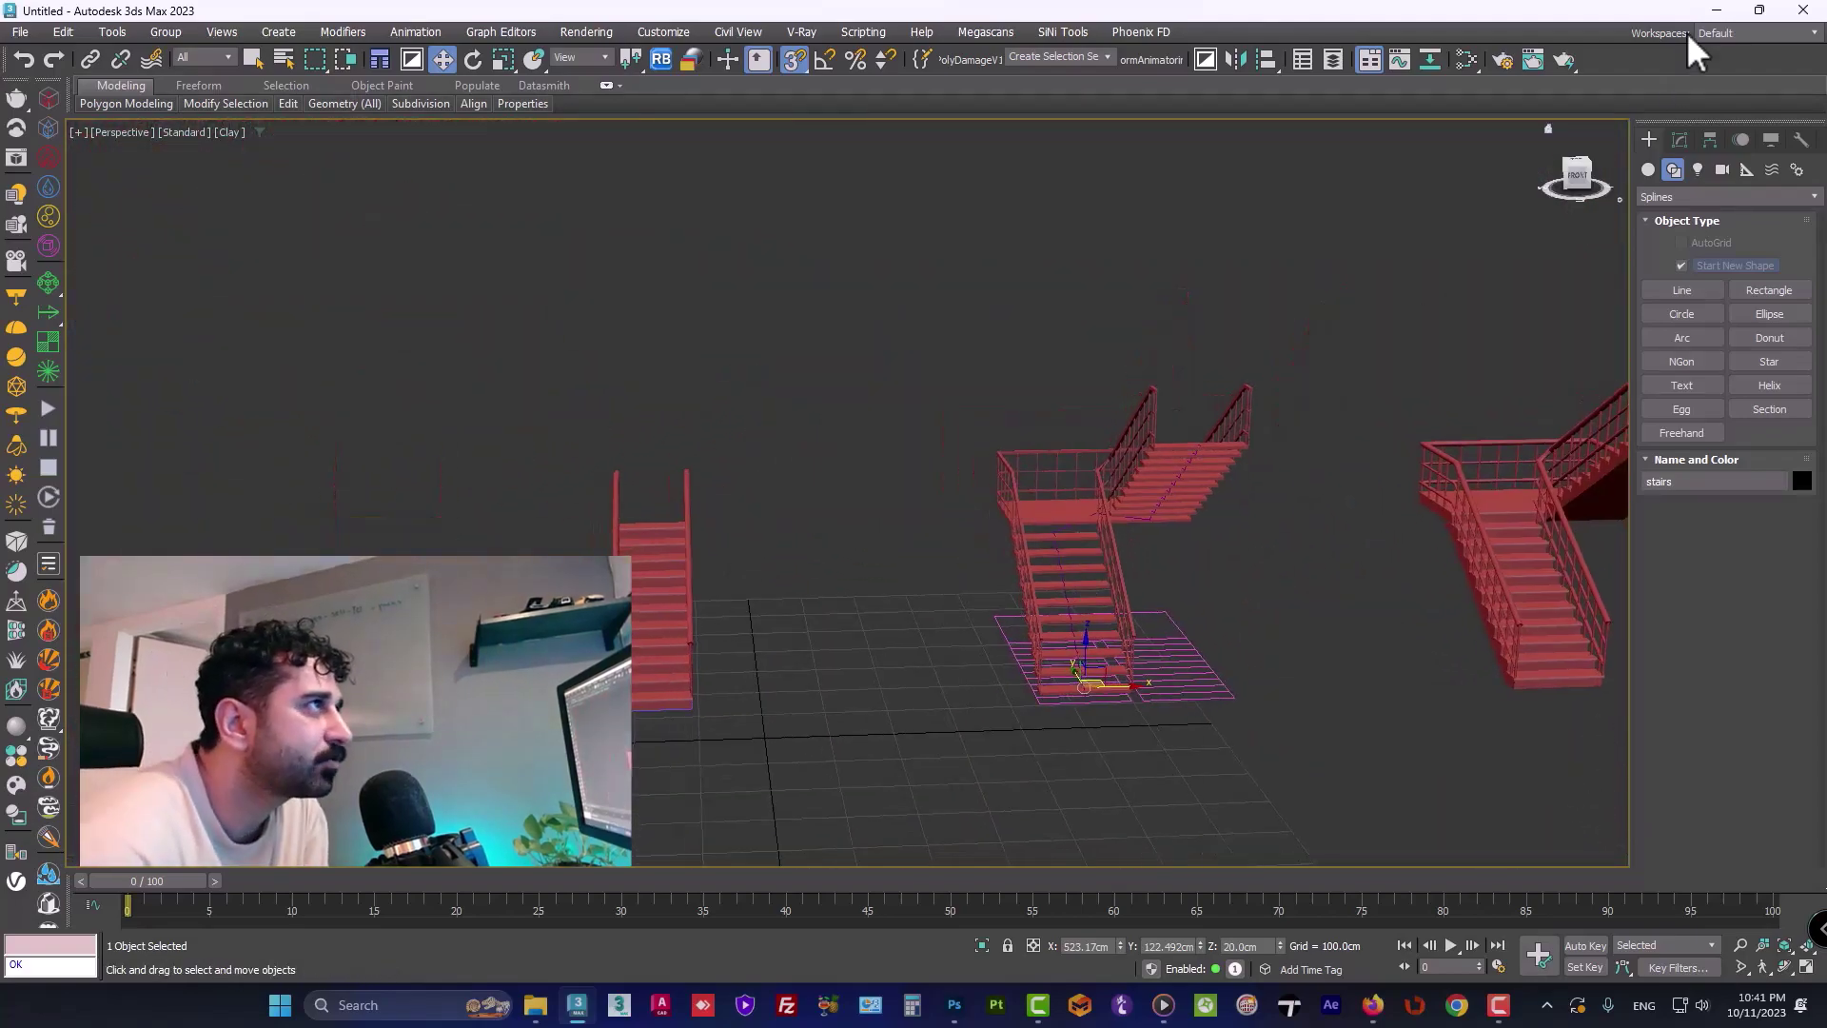
# Step: Minimize 3ds Max and copy the Artakan folder from Create-Stairs-Script\scripts
pyautogui.click(1714, 13)
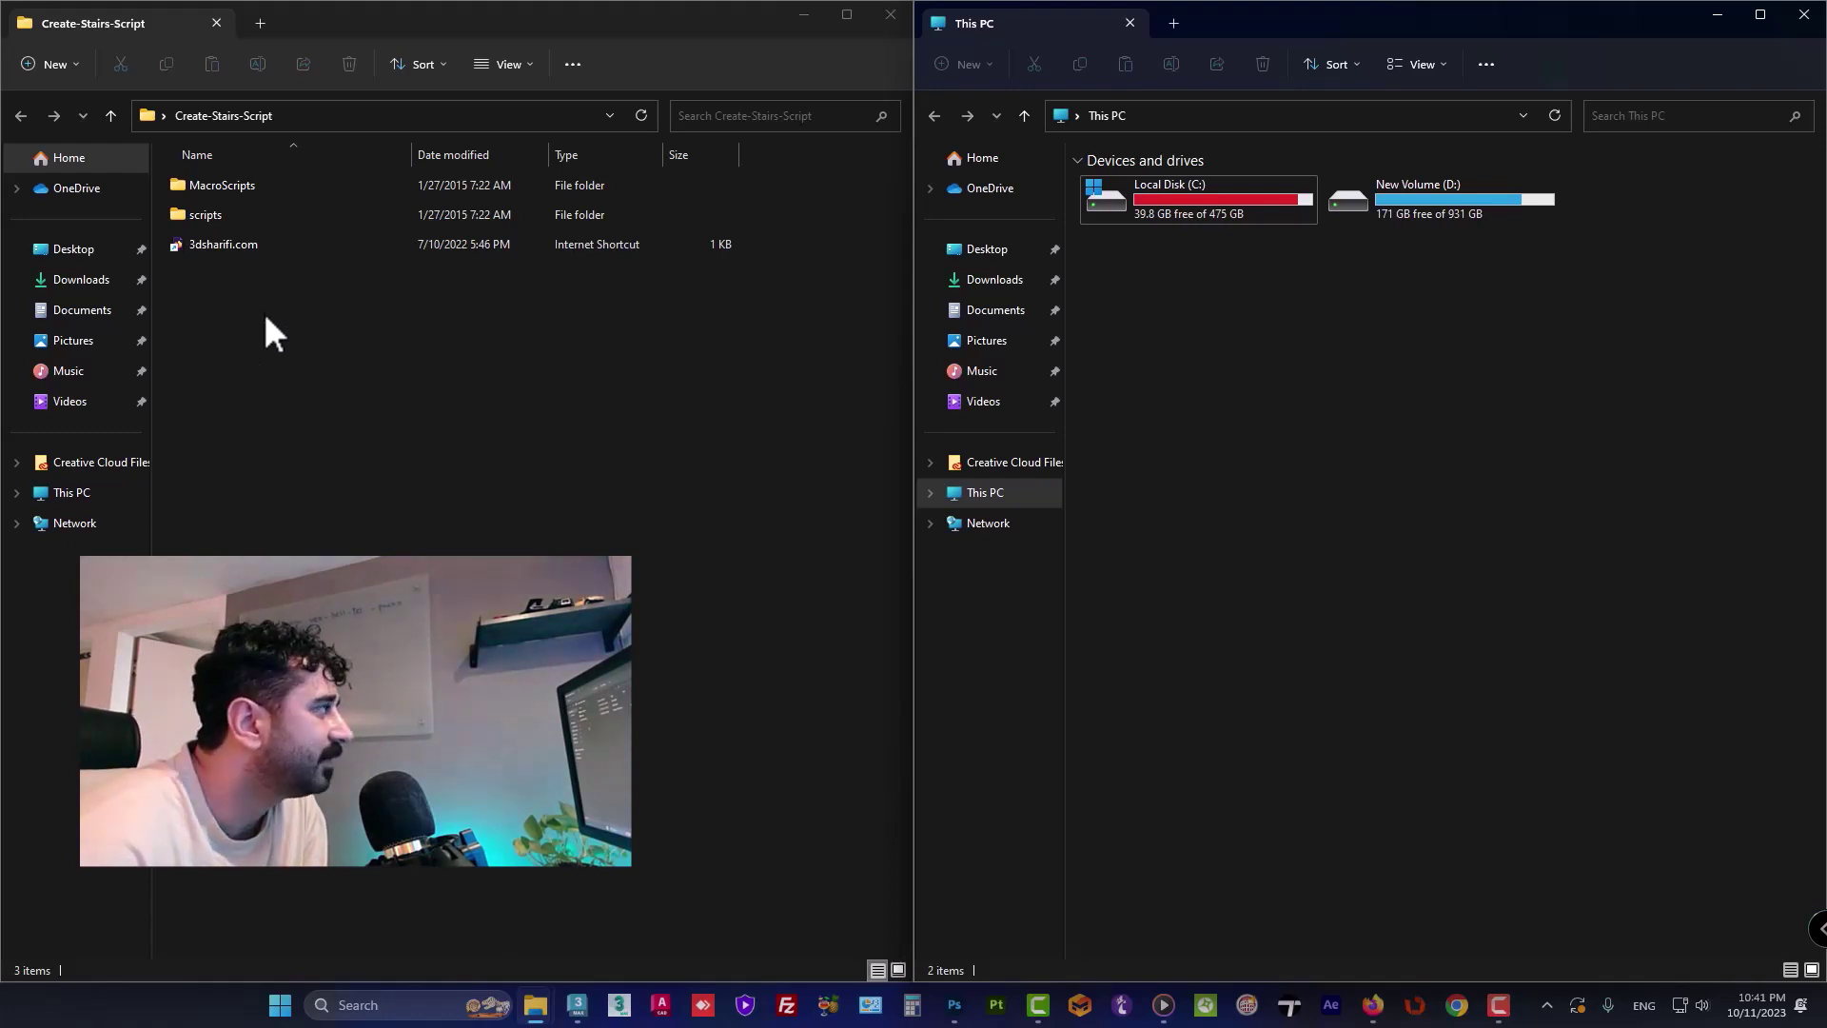
pyautogui.doubleClick(235, 232)
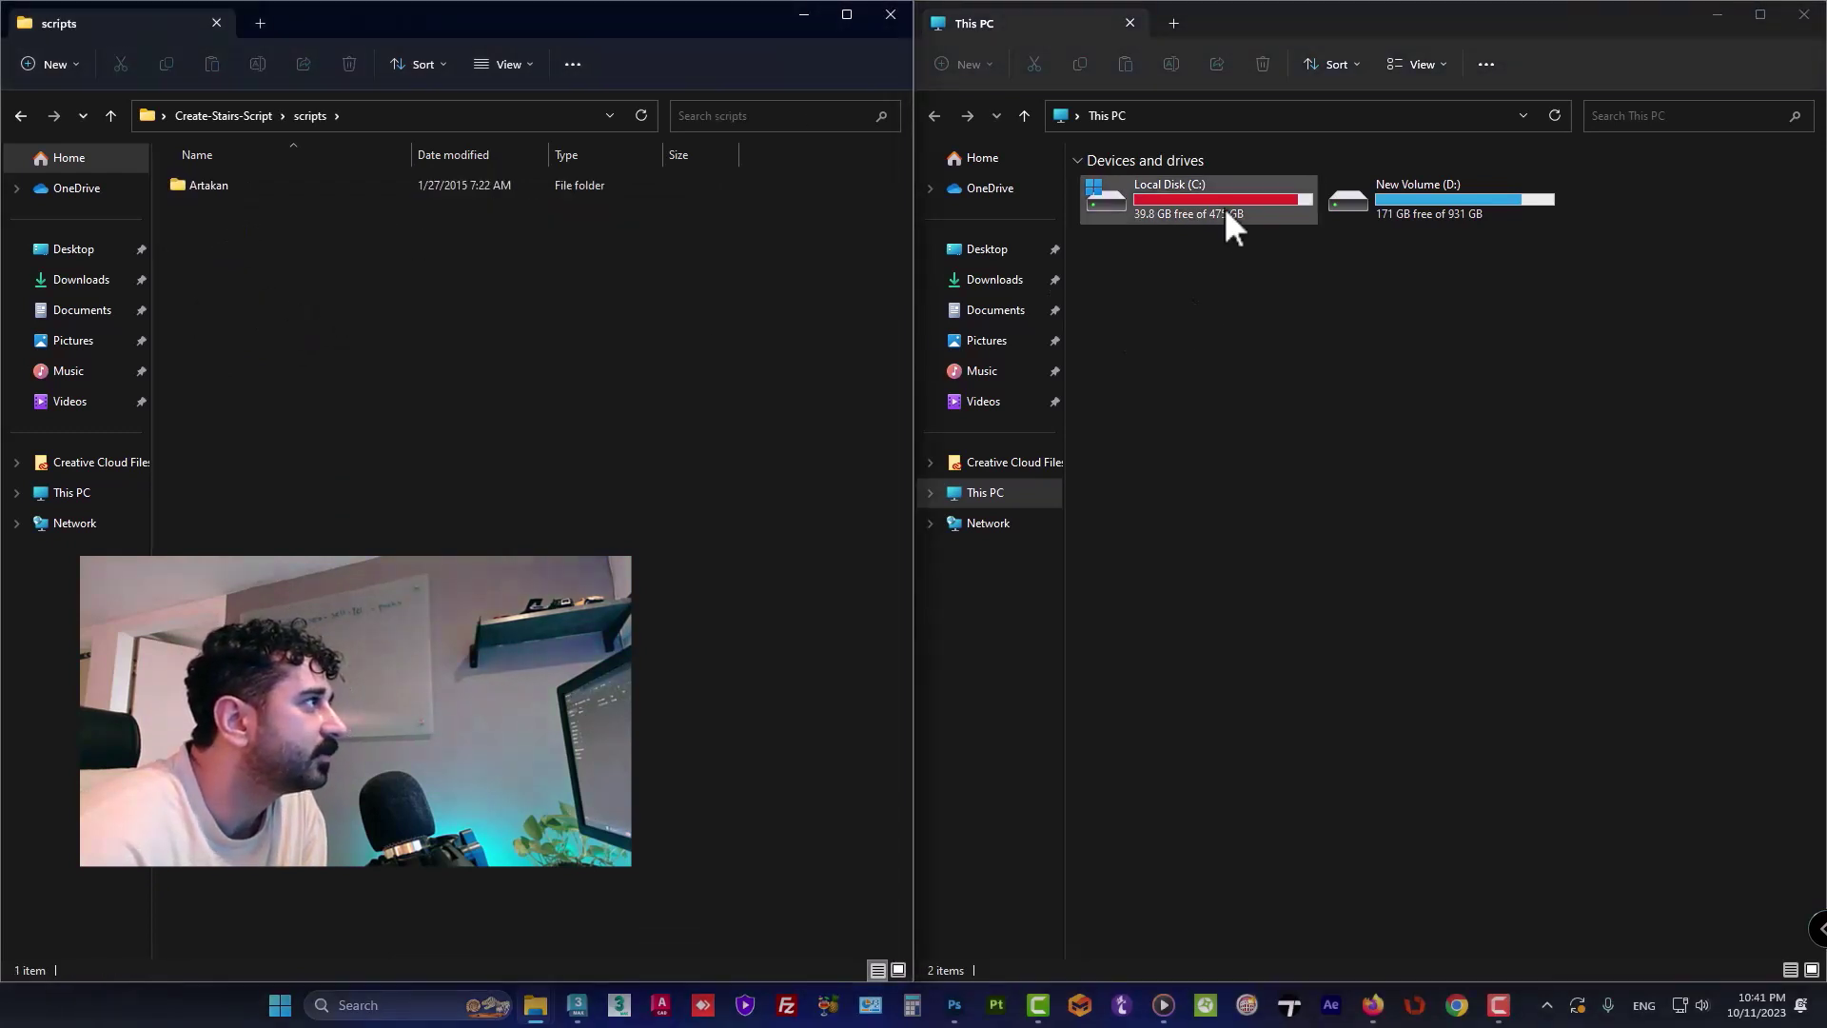
pyautogui.rightClick(221, 188)
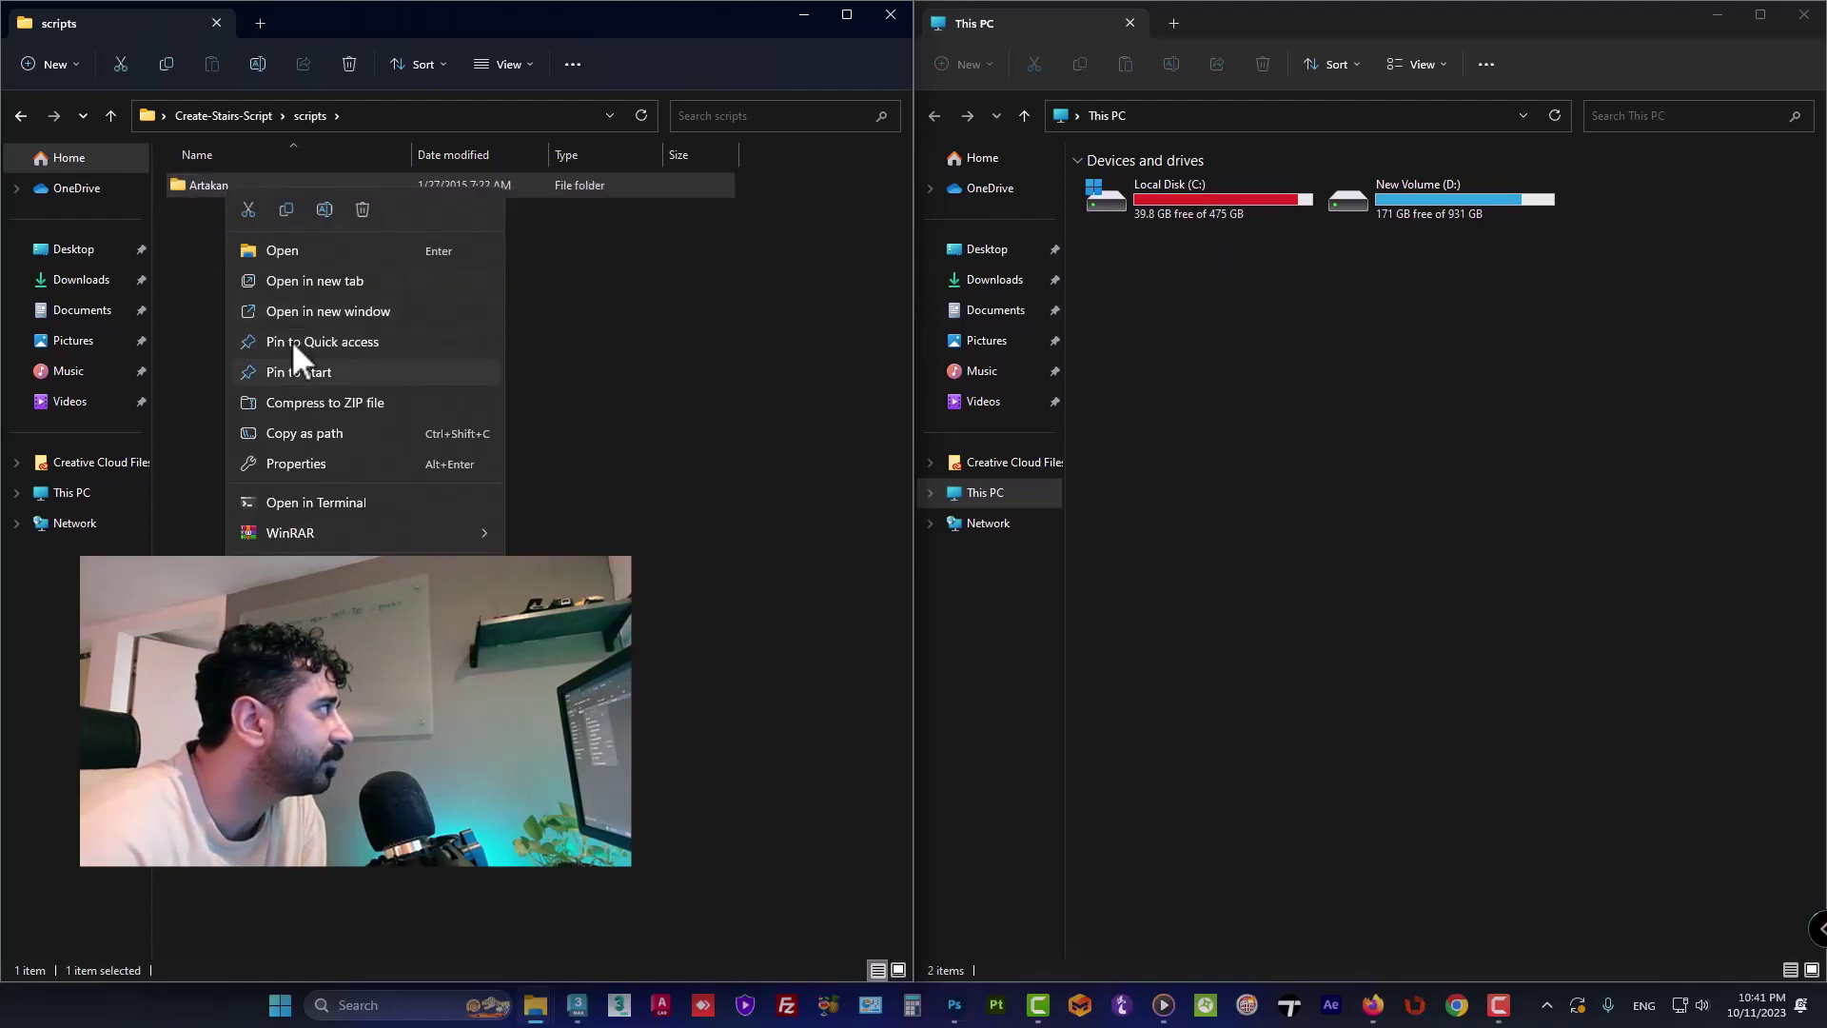
pyautogui.click(287, 211)
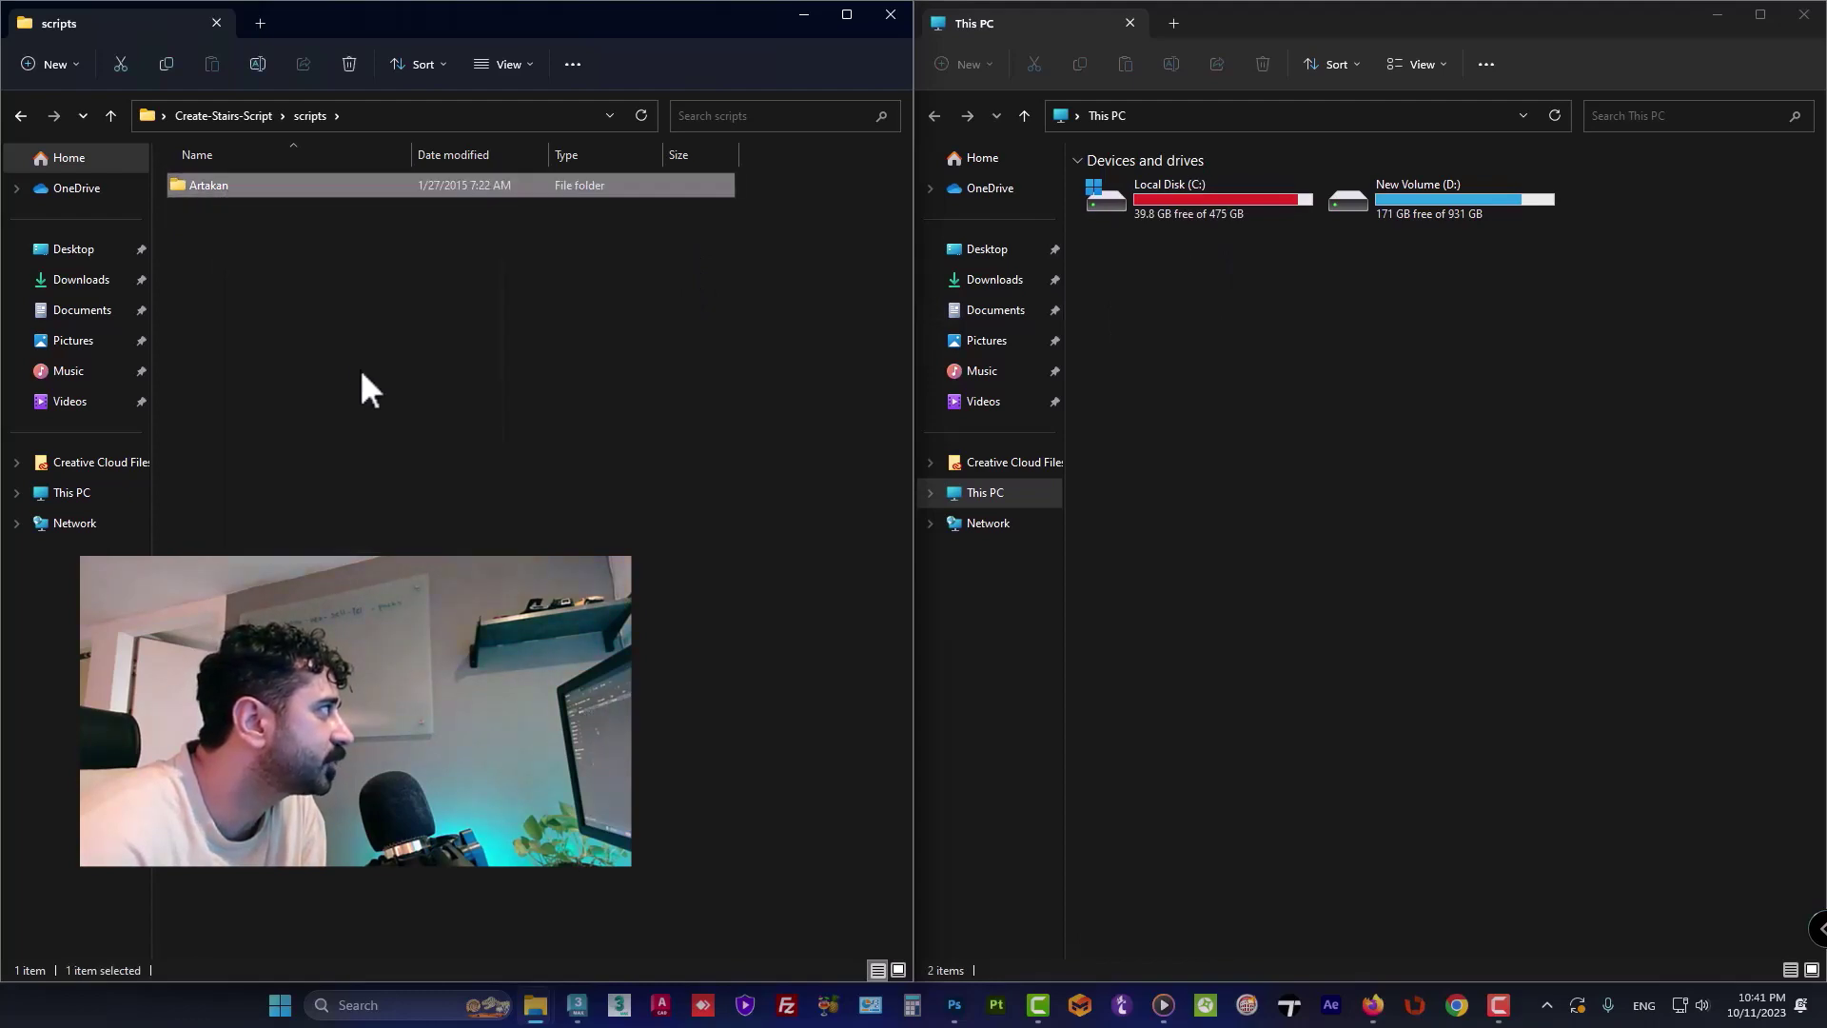
# Step: Navigate to C:\Program Files\Autodesk\3ds Max 2023\scripts in the second window
pyautogui.doubleClick(1214, 209)
pyautogui.doubleClick(1163, 365)
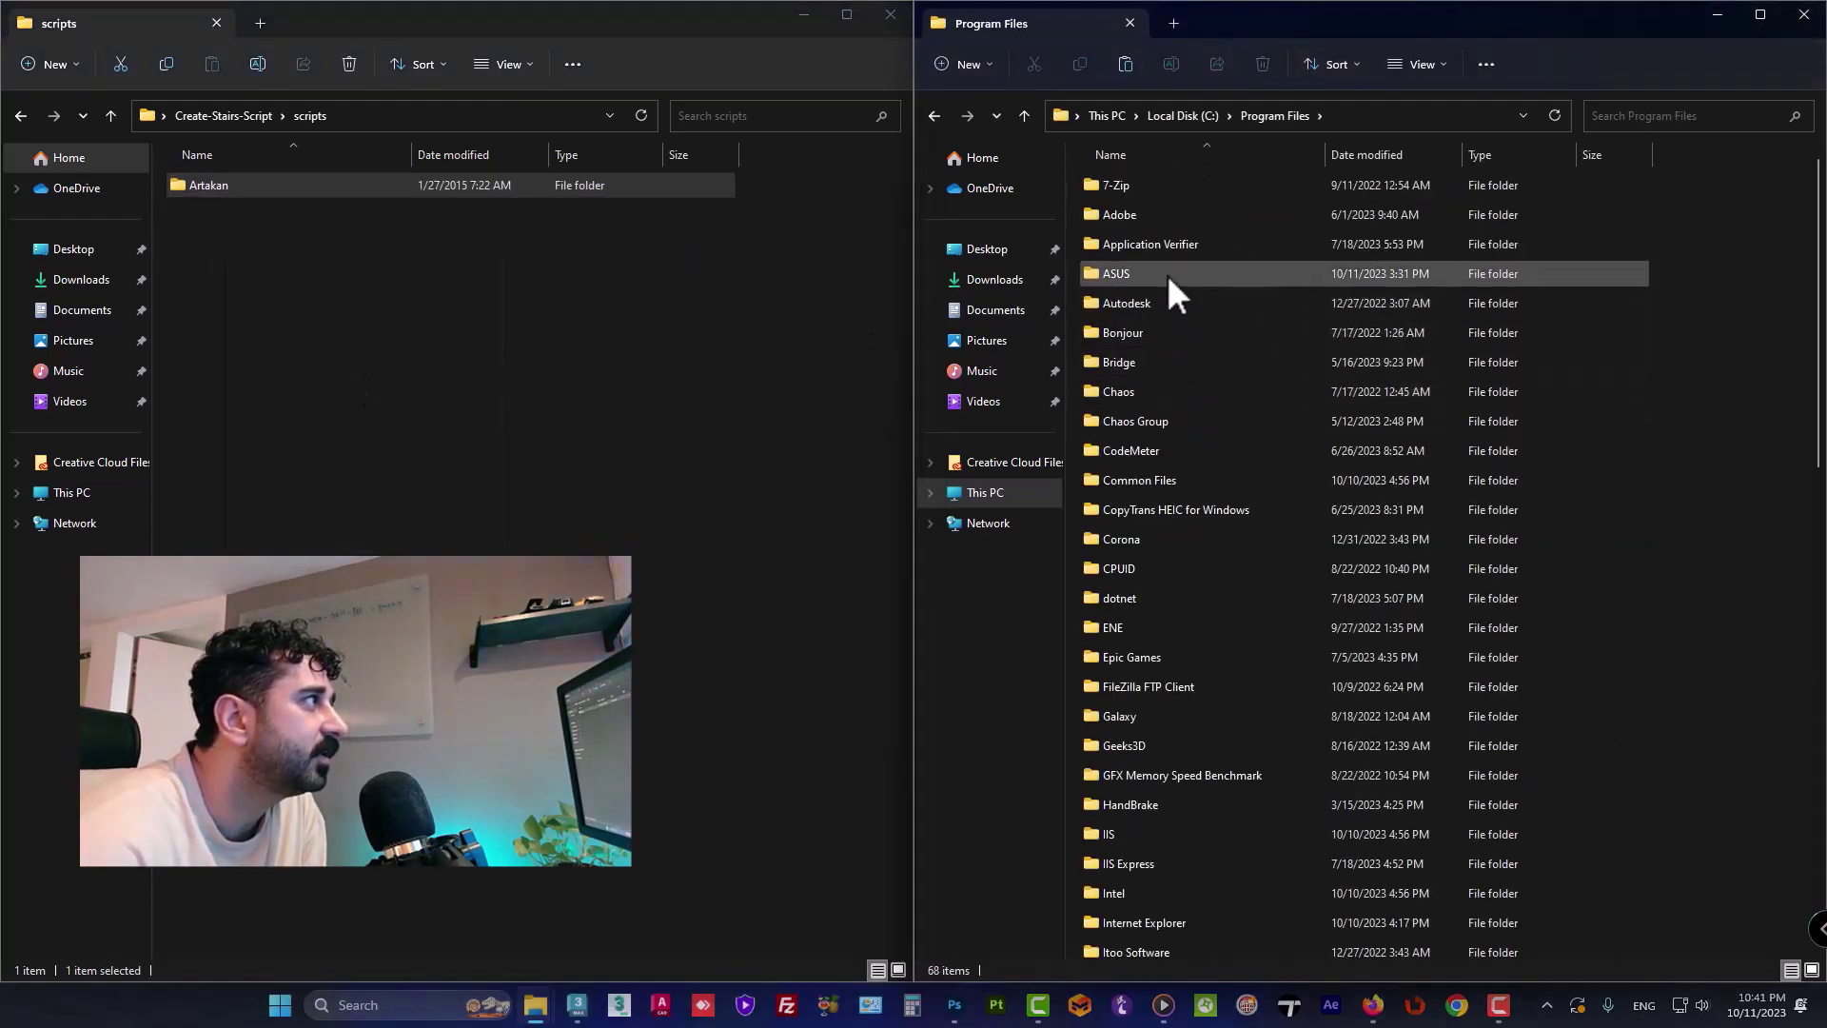
pyautogui.doubleClick(1140, 301)
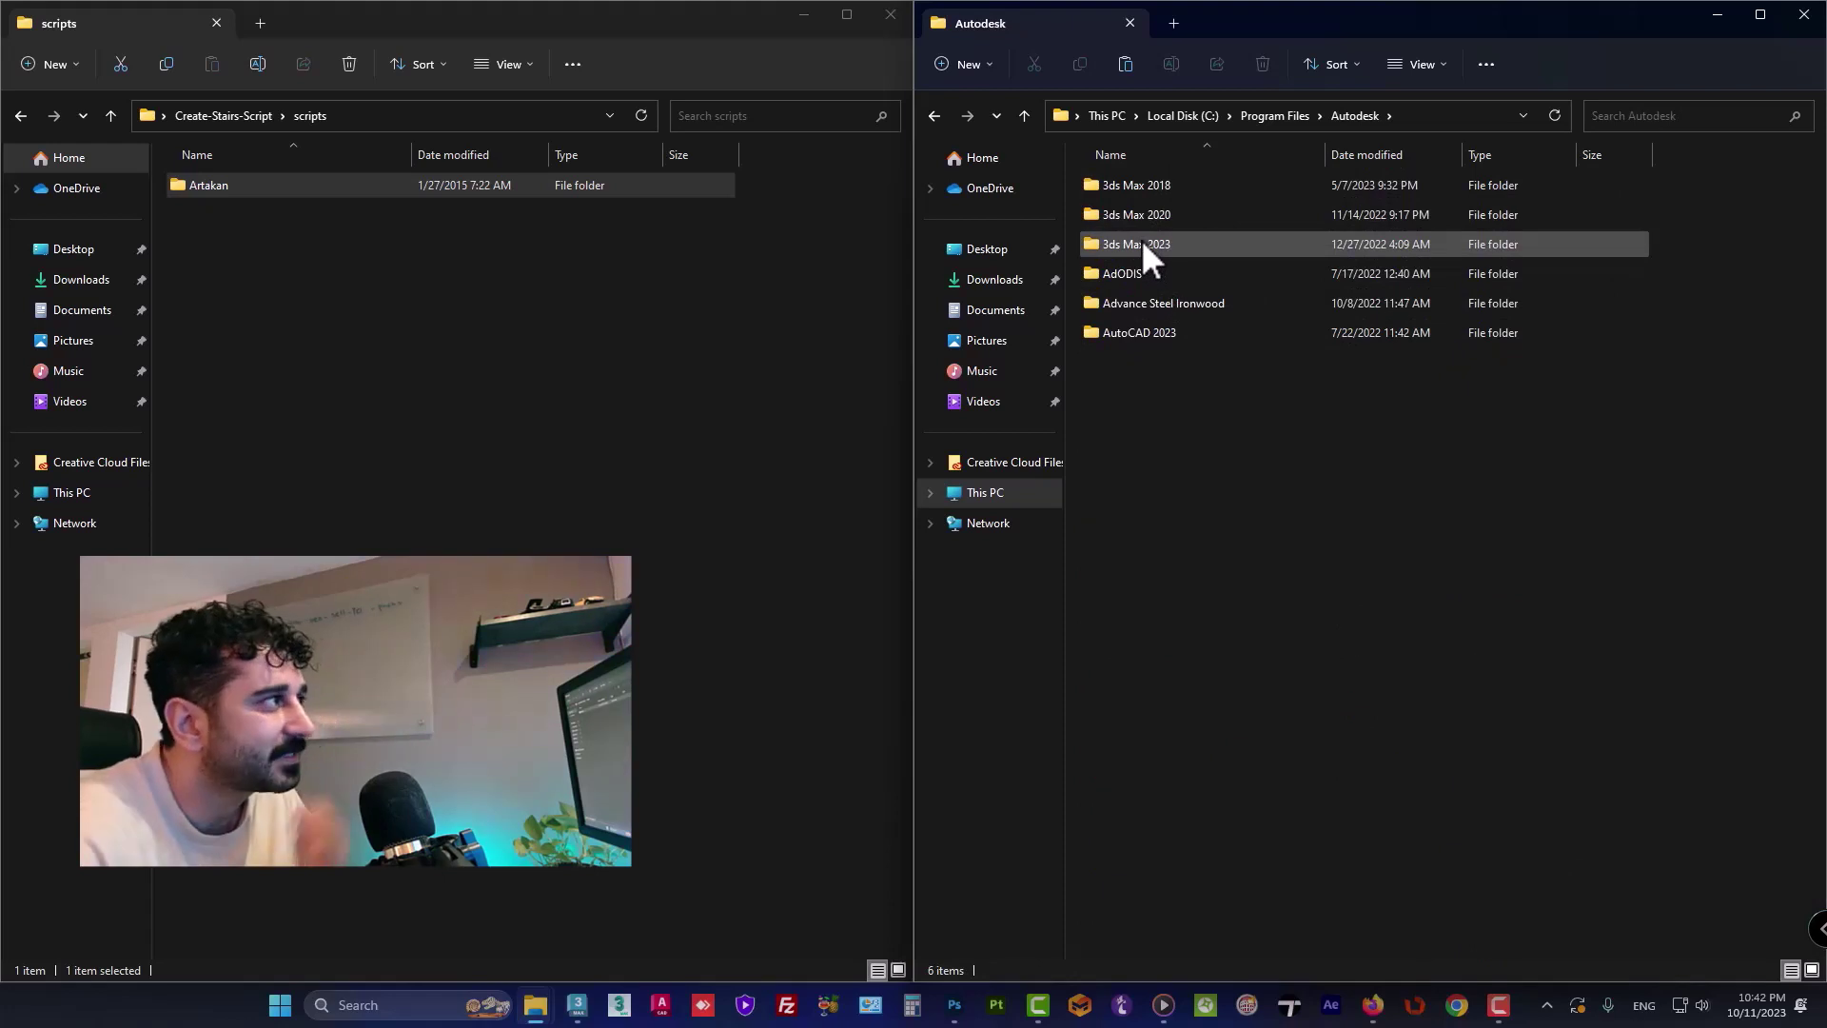
pyautogui.moveTo(1137, 244)
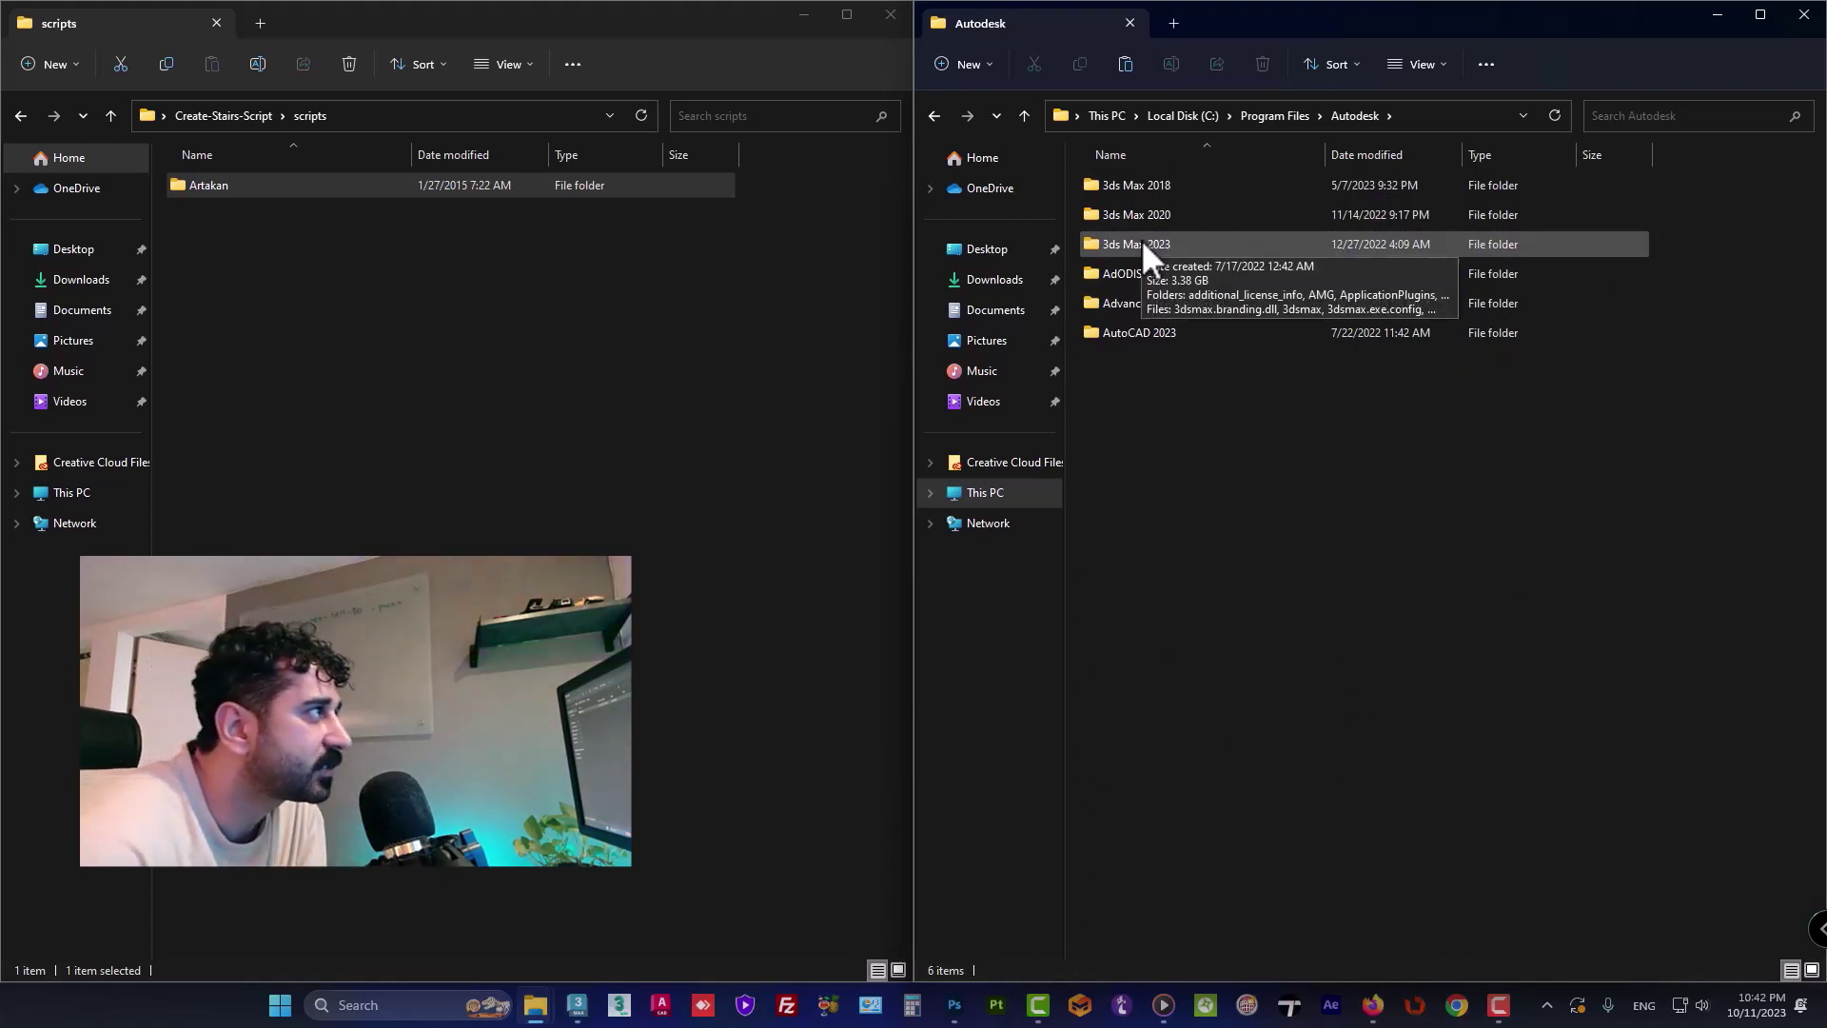
pyautogui.click(1142, 240)
pyautogui.doubleClick(1142, 240)
pyautogui.scroll(-3, 1179, 306)
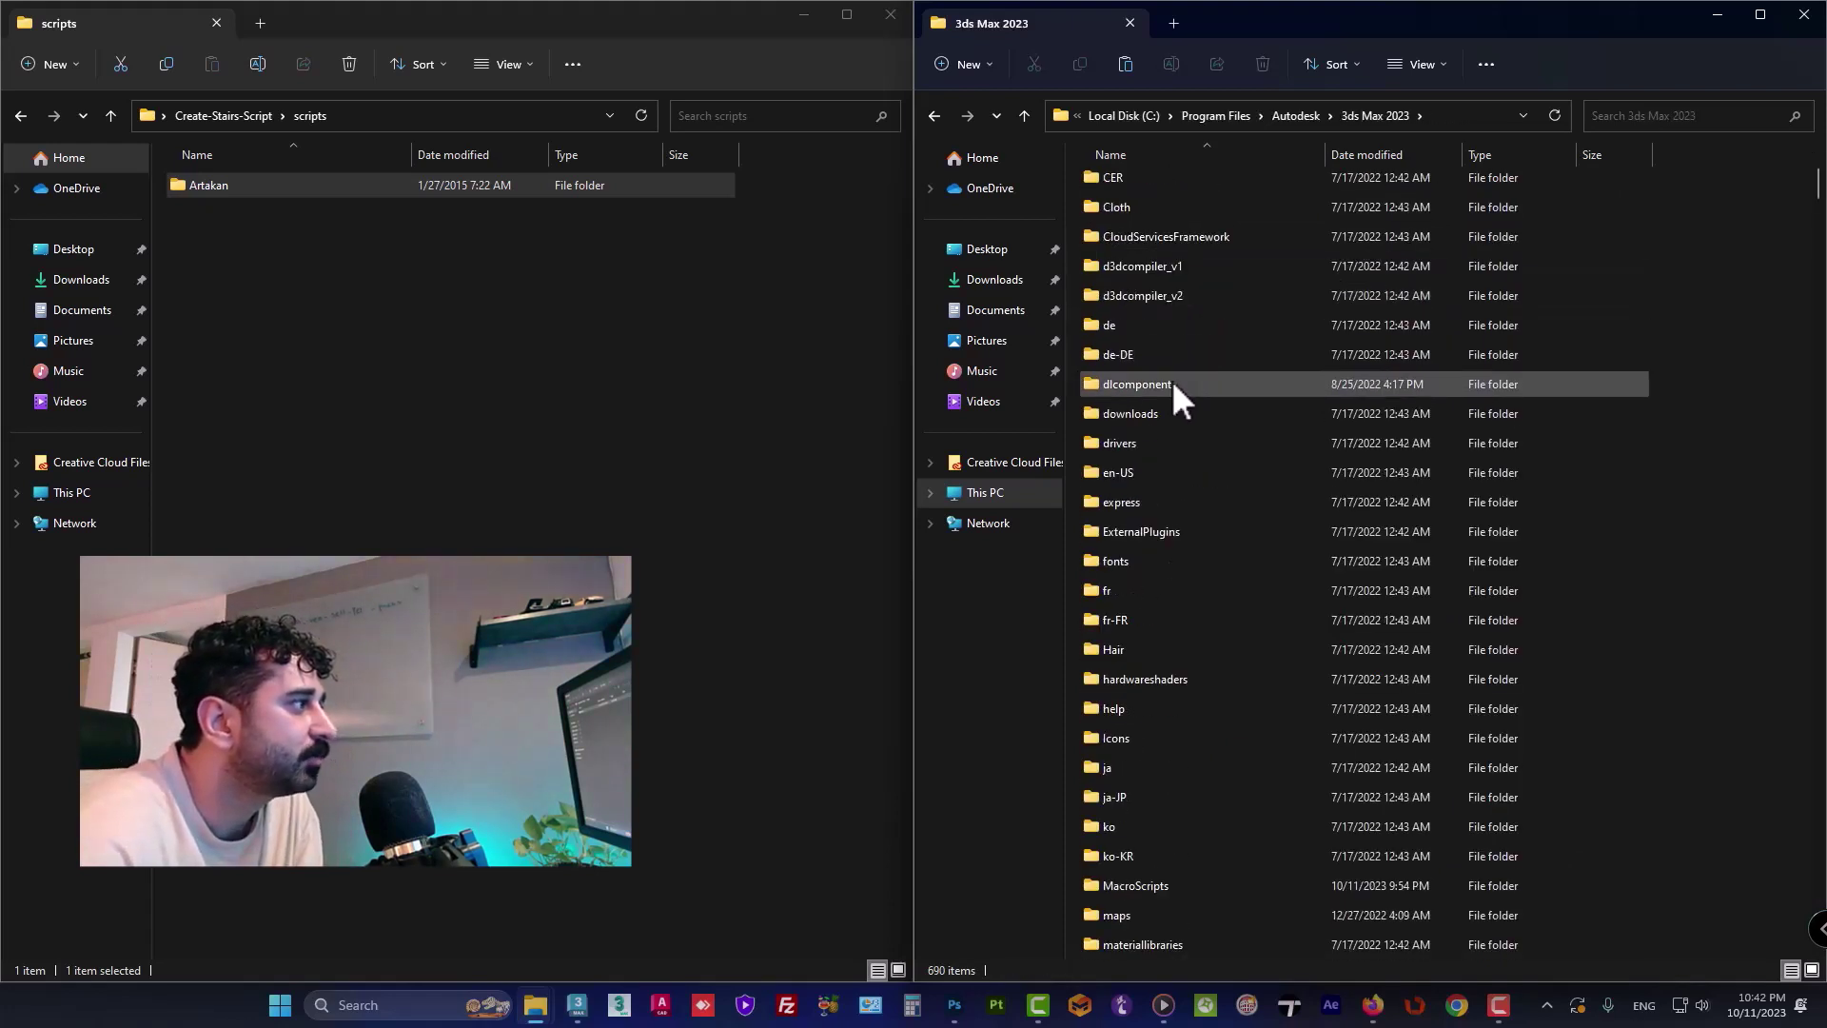
pyautogui.scroll(-1, 1173, 379)
pyautogui.scroll(-3, 1162, 475)
pyautogui.scroll(-3, 1163, 481)
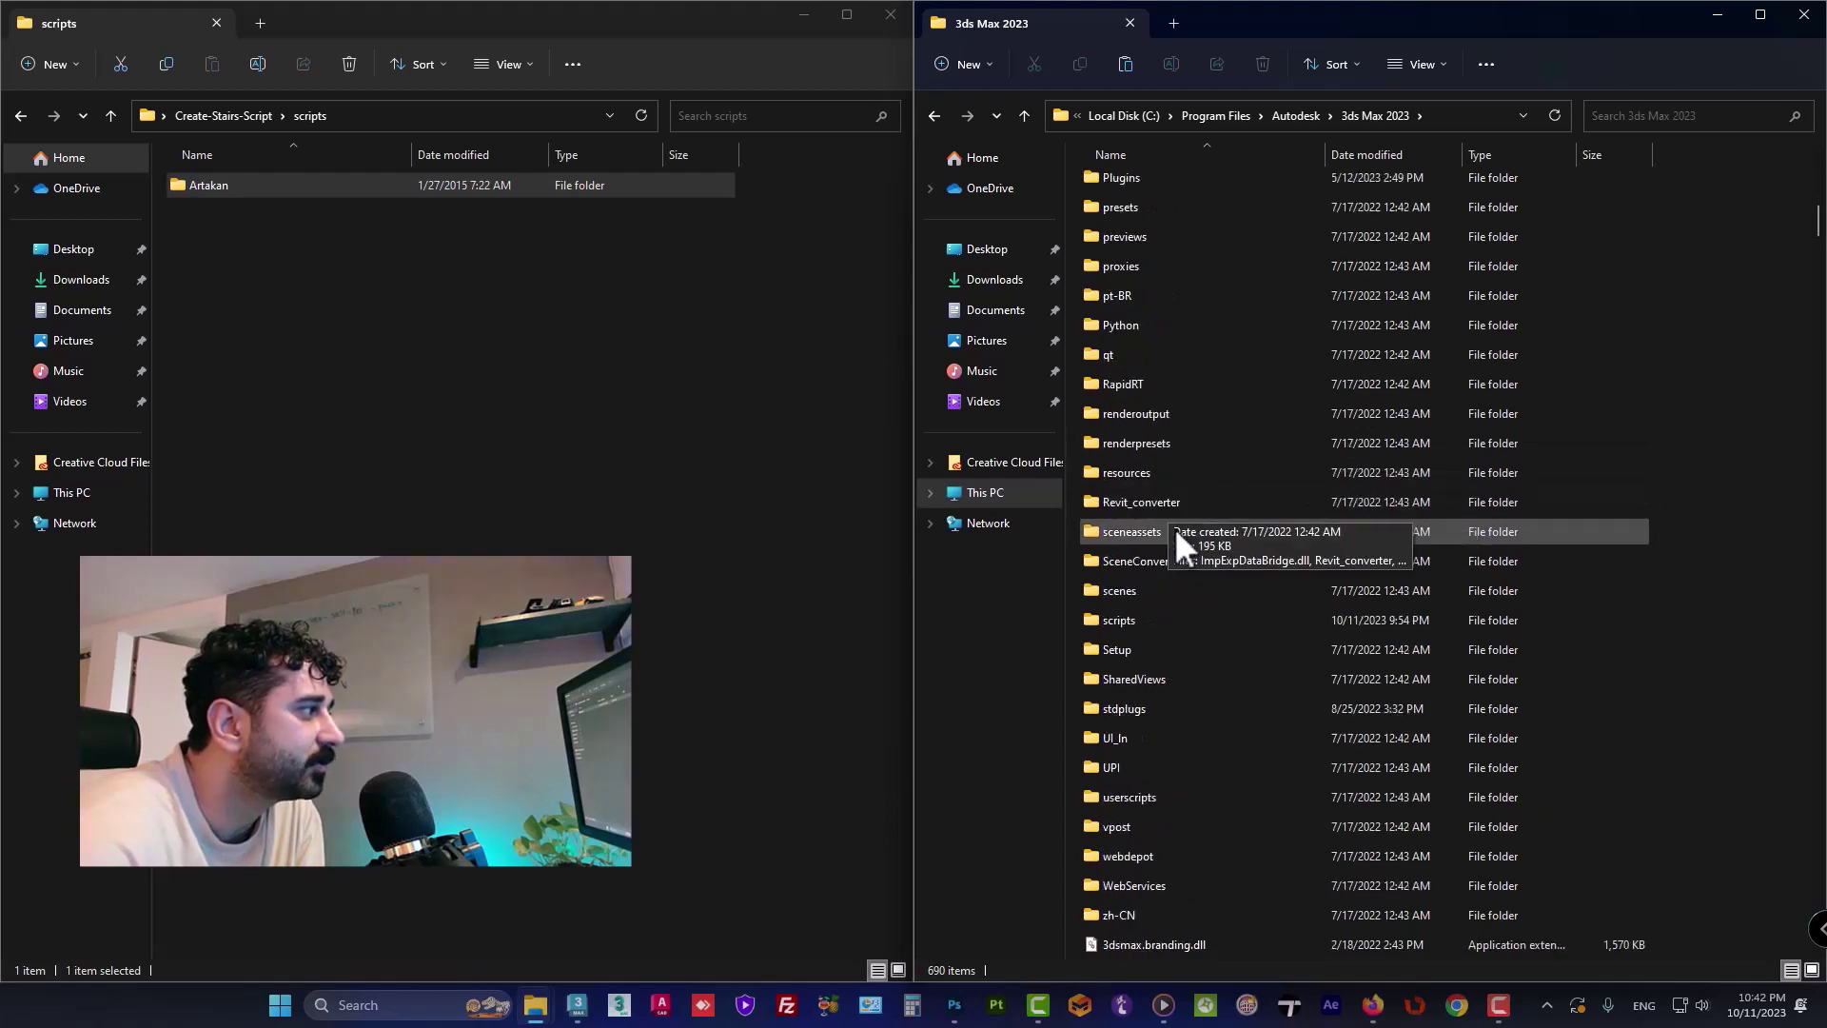
pyautogui.scroll(-4, 1175, 527)
pyautogui.doubleClick(1146, 619)
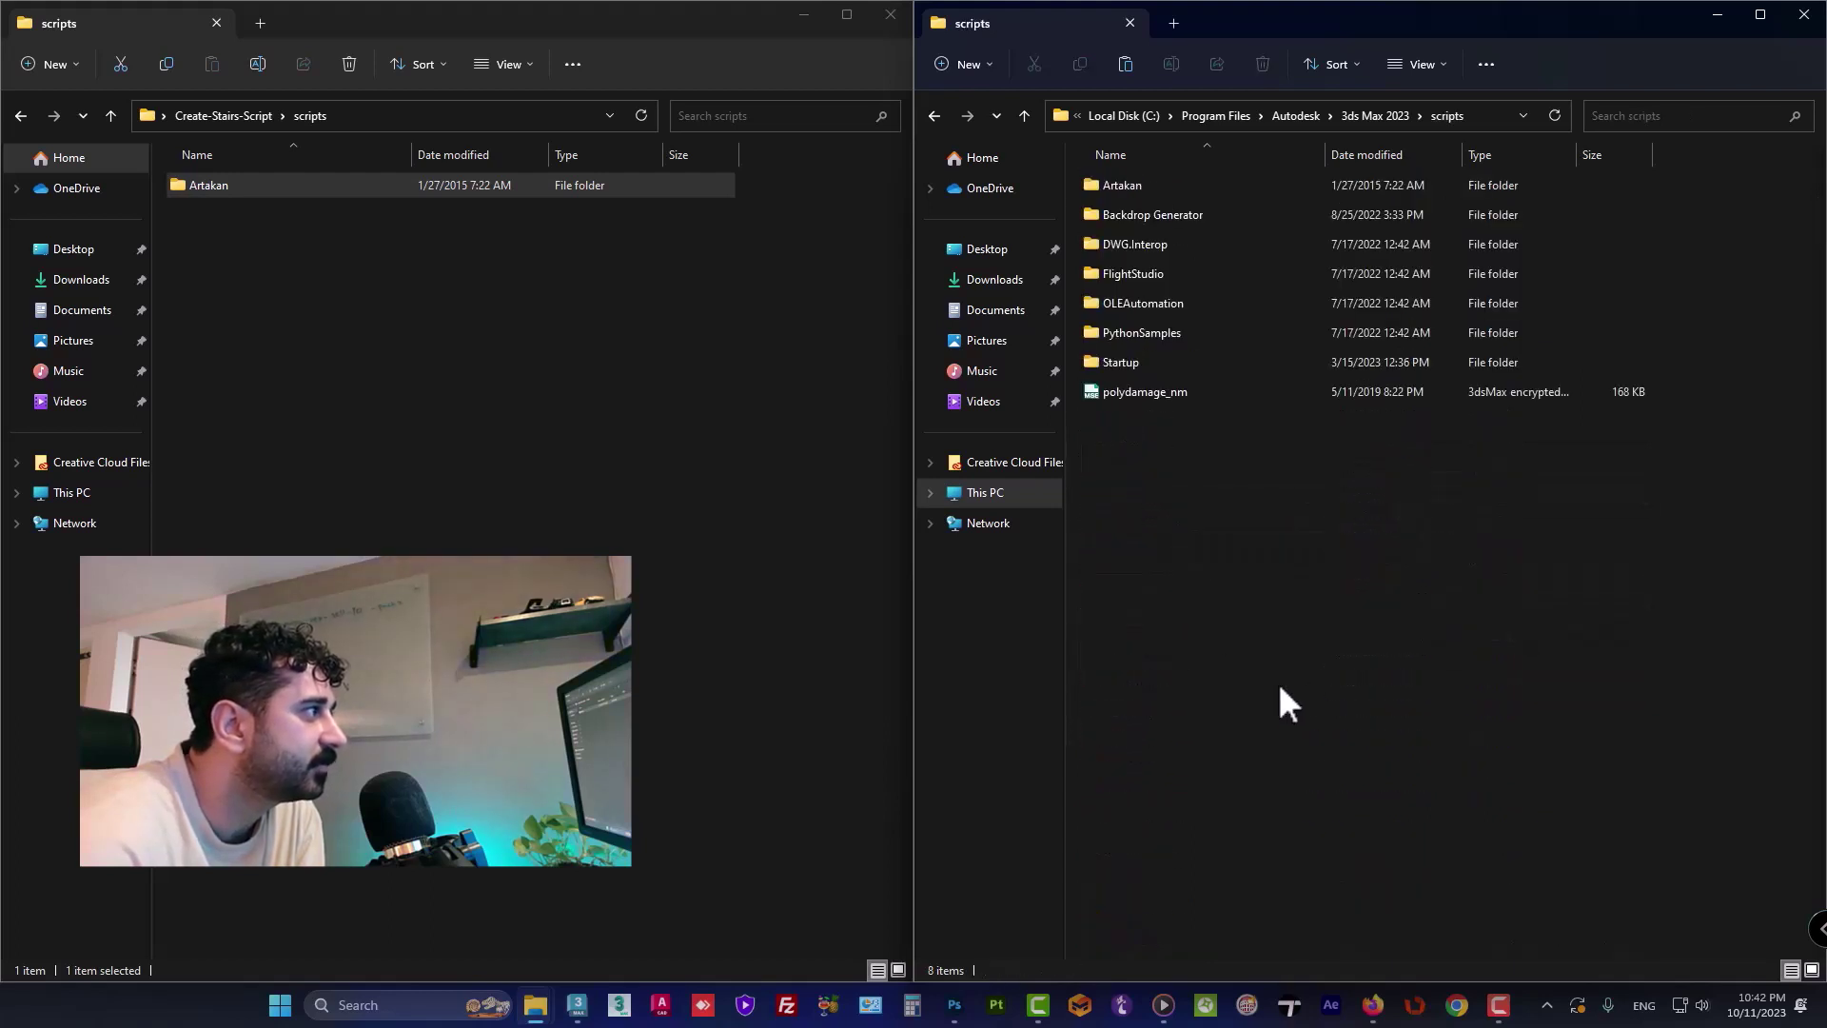
pyautogui.rightClick(1170, 482)
# Step: Paste Artakan into the scripts folder, then go to 3ds Max 2023's MacroScripts folder
pyautogui.click(1126, 188)
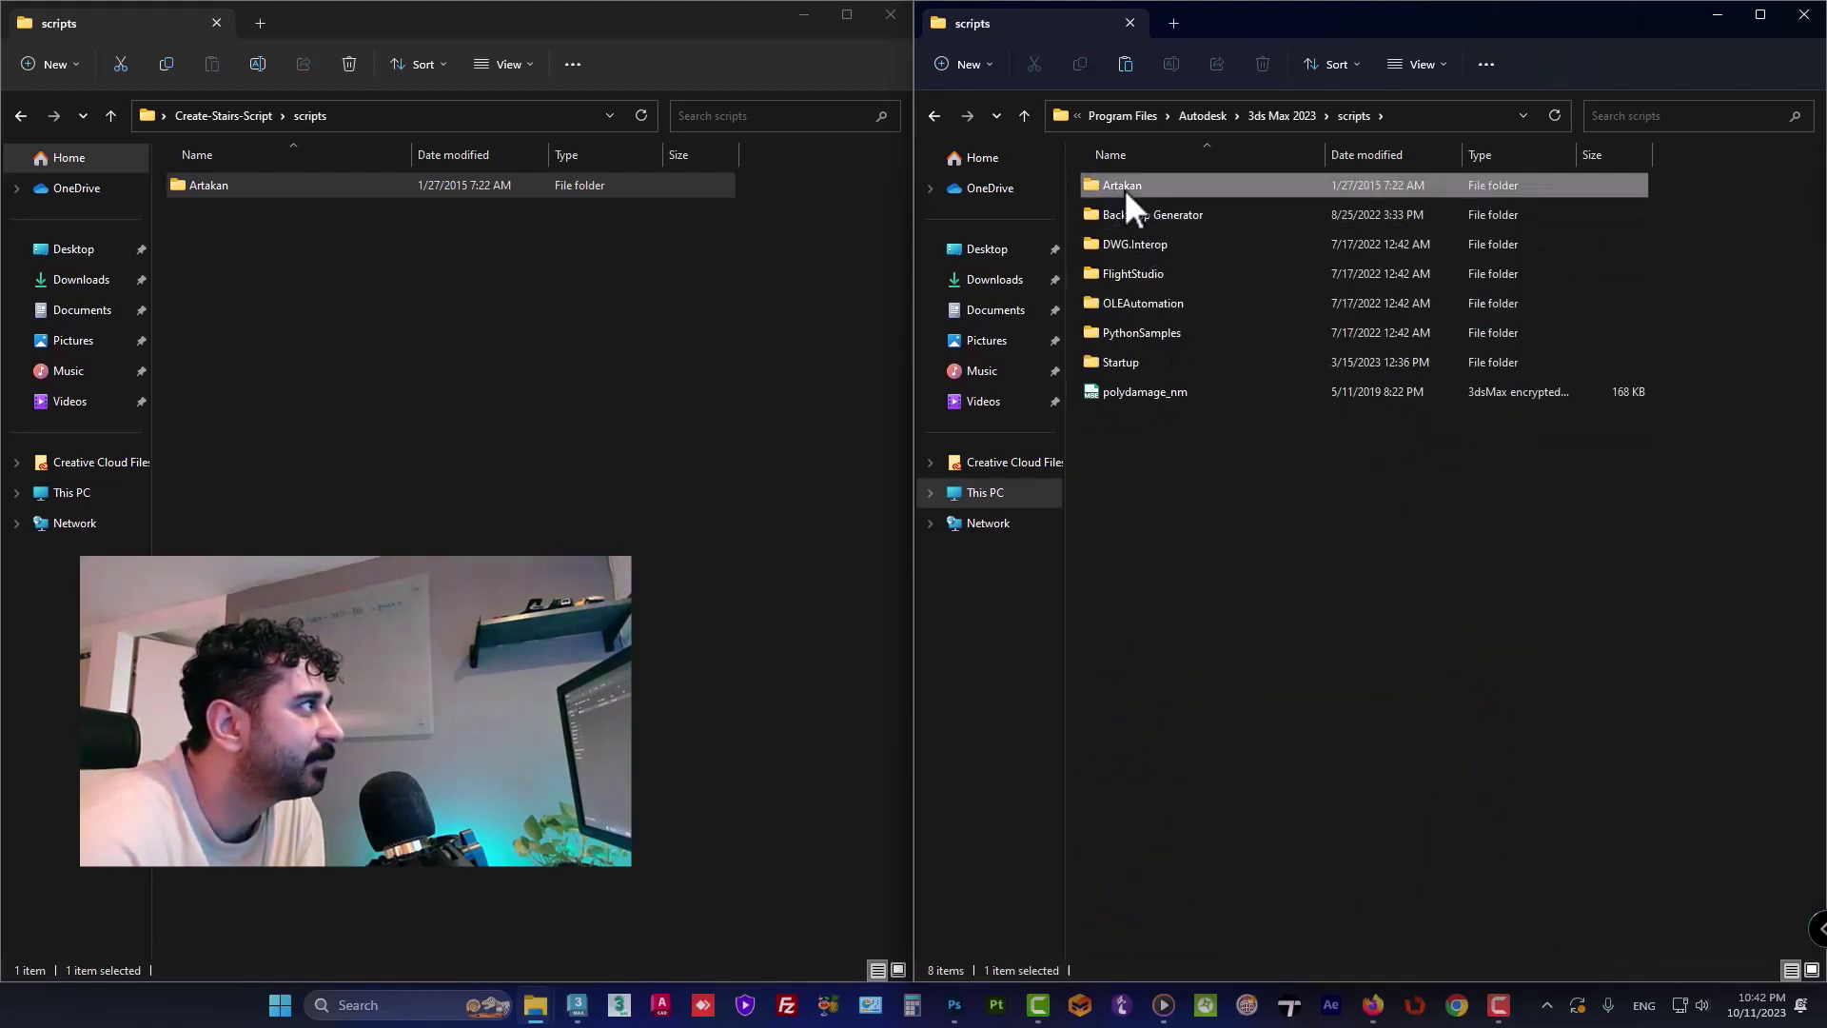
pyautogui.click(937, 114)
pyautogui.scroll(-4, 1232, 429)
pyautogui.scroll(-1, 1212, 506)
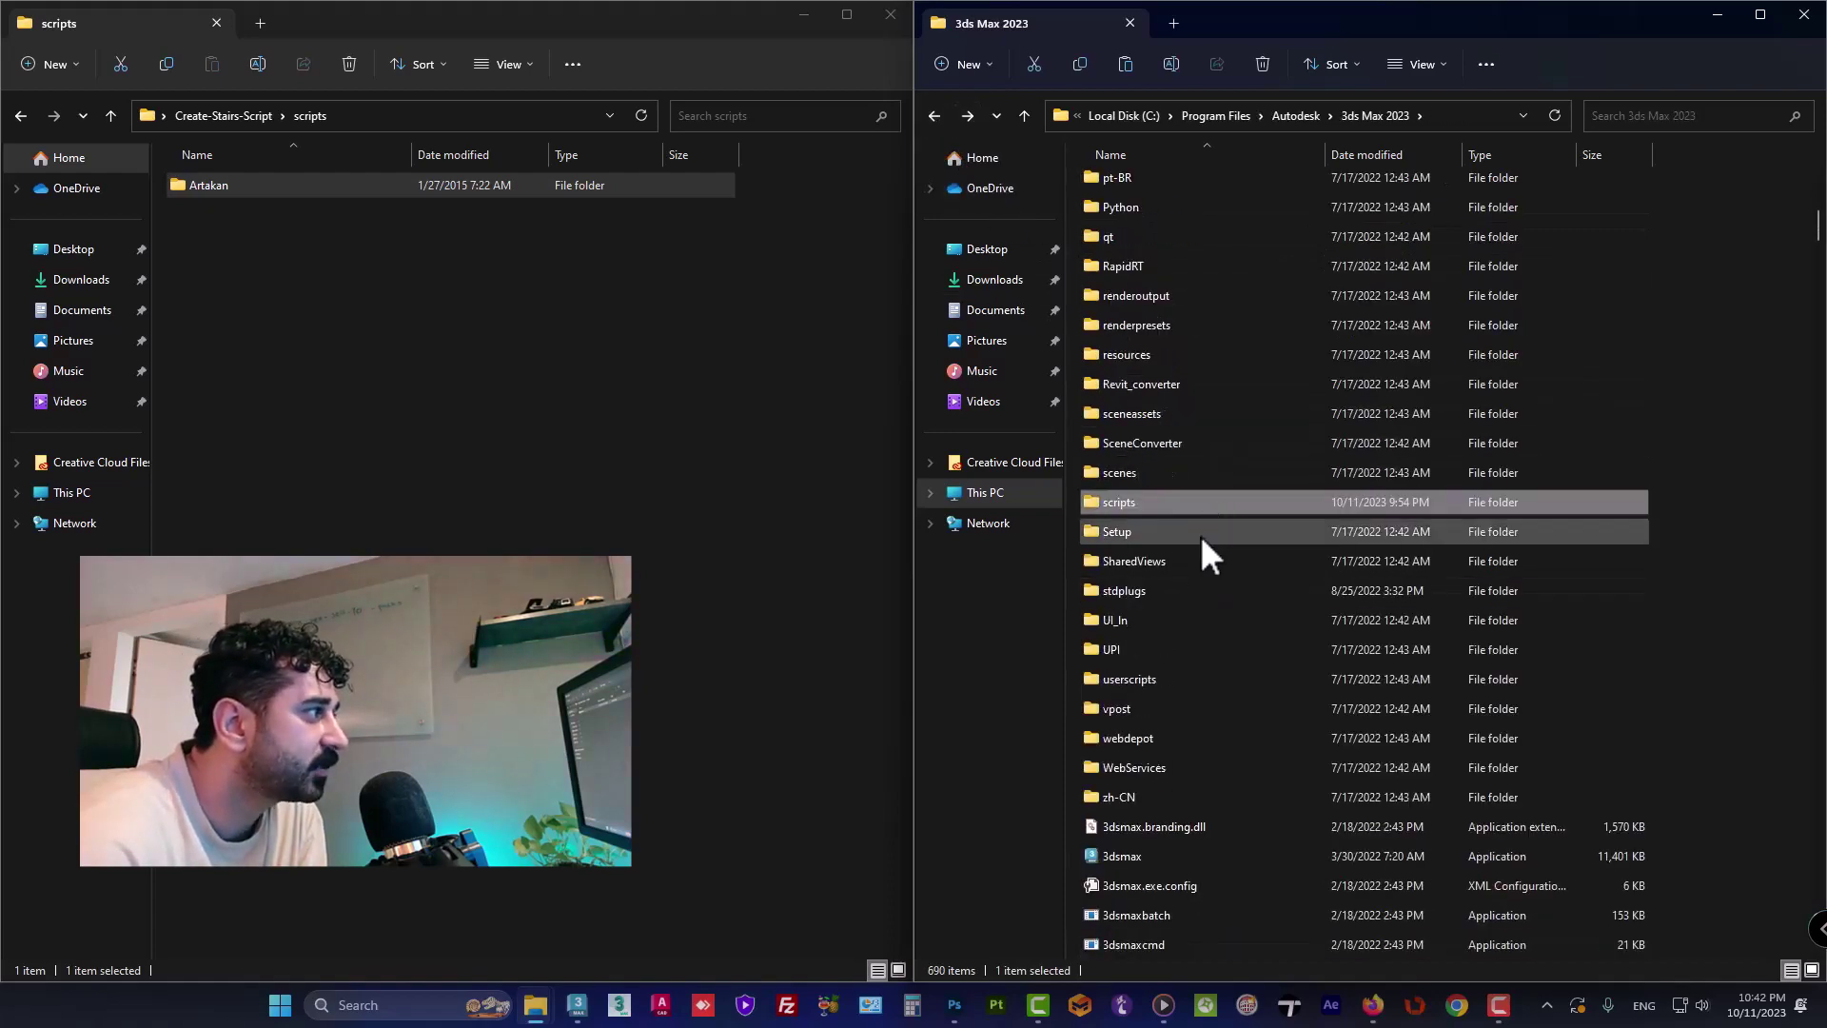
pyautogui.scroll(1, 1163, 438)
pyautogui.scroll(5, 1143, 361)
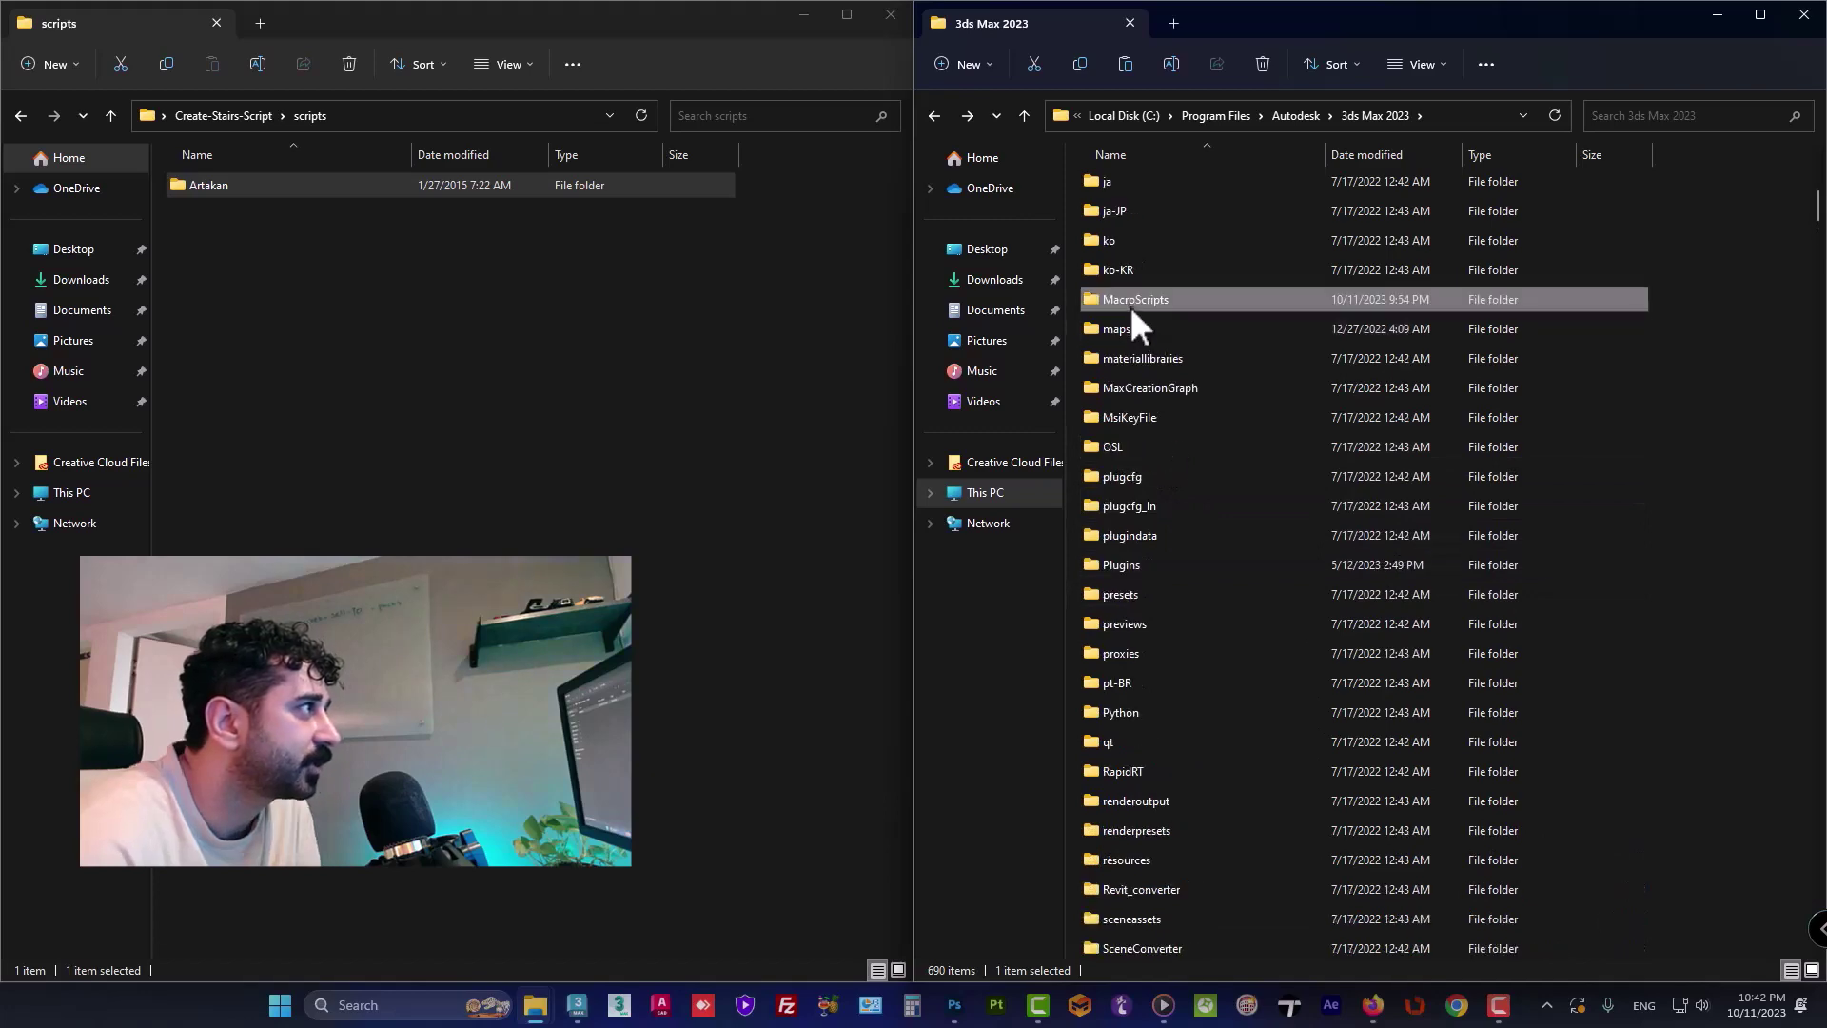
pyautogui.doubleClick(1133, 299)
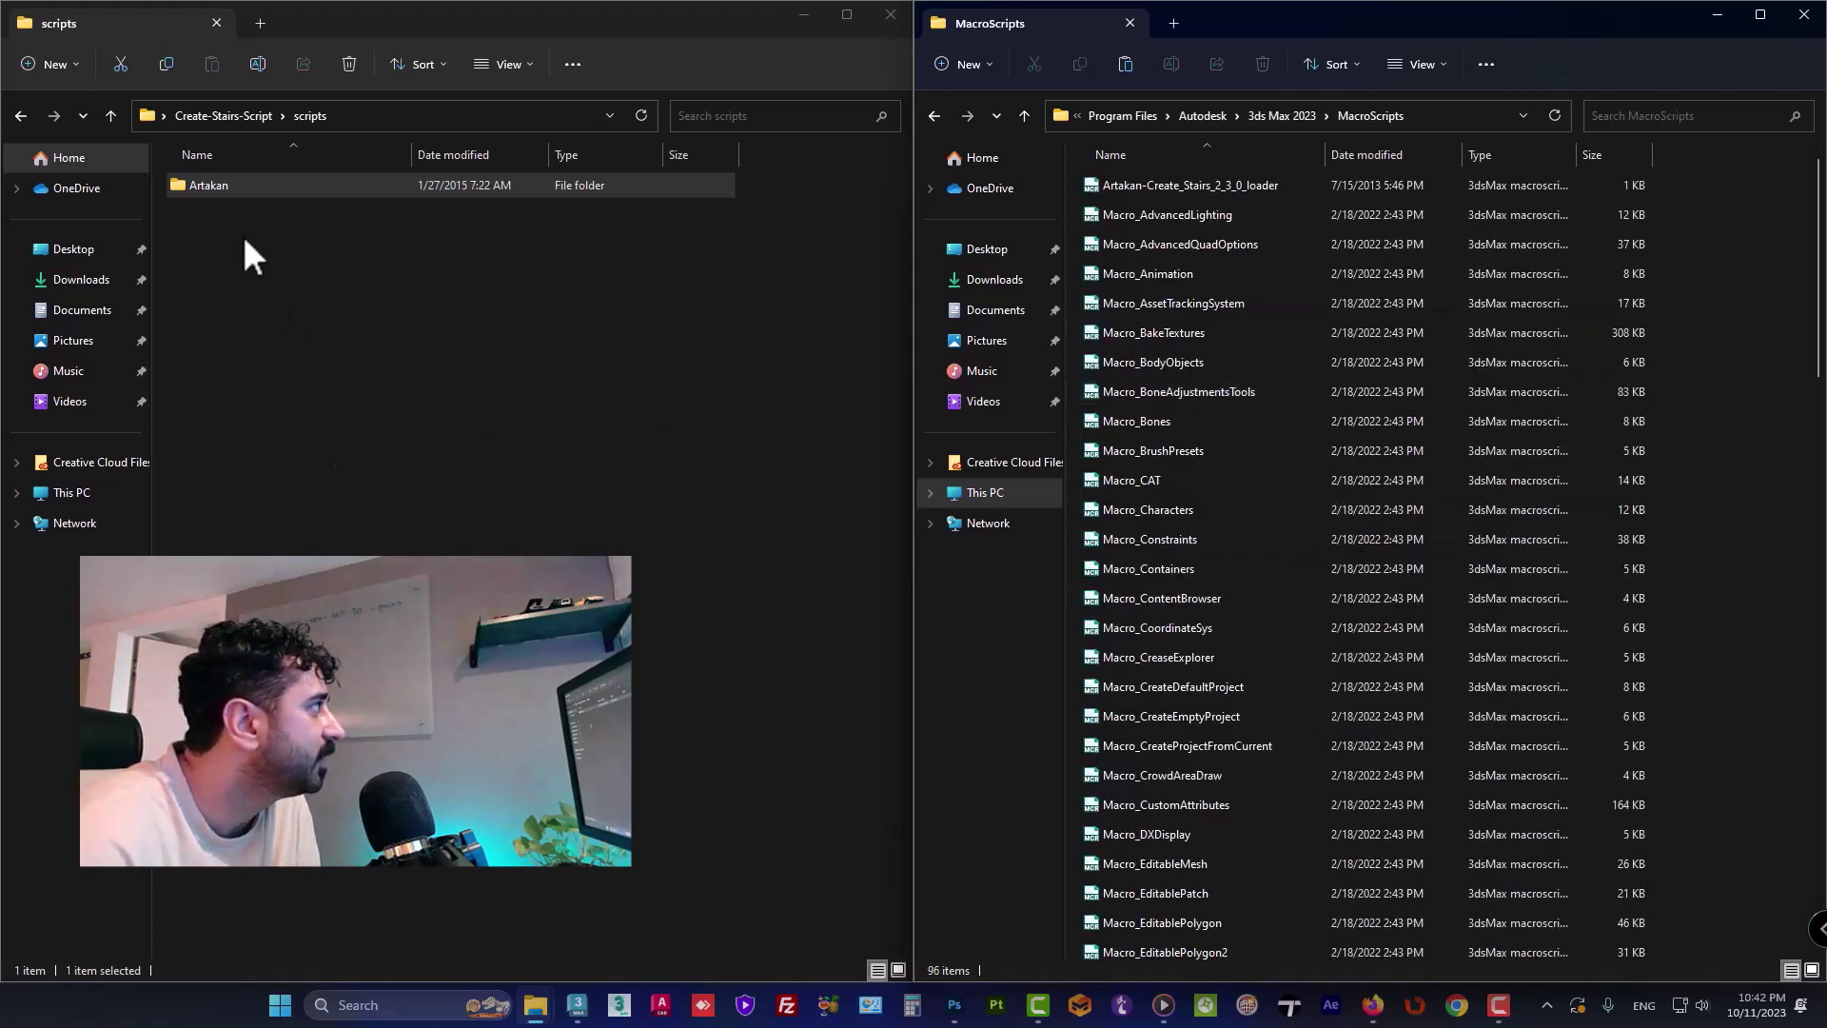
# Step: Copy Artakan-Create_Stairs_2_3_0_loader from the script's MacroScripts into 3ds Max 2023\MacroScripts
pyautogui.click(111, 116)
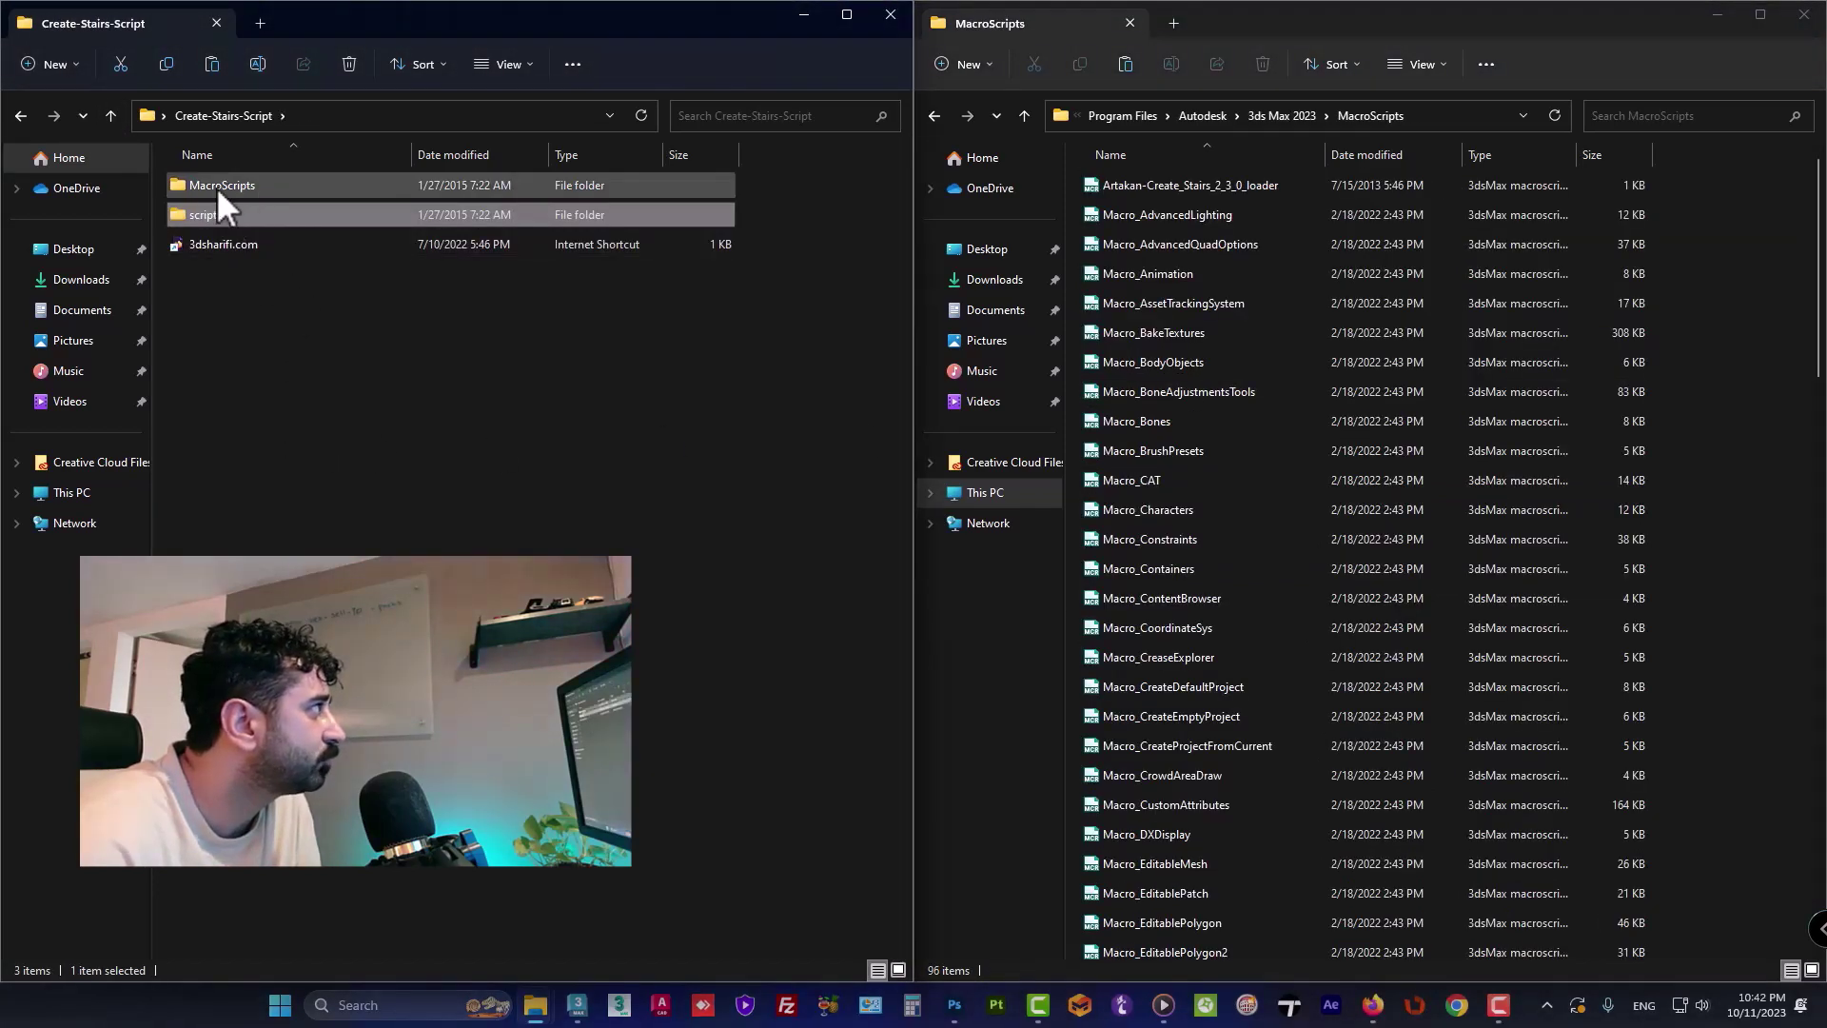
pyautogui.moveTo(217, 186)
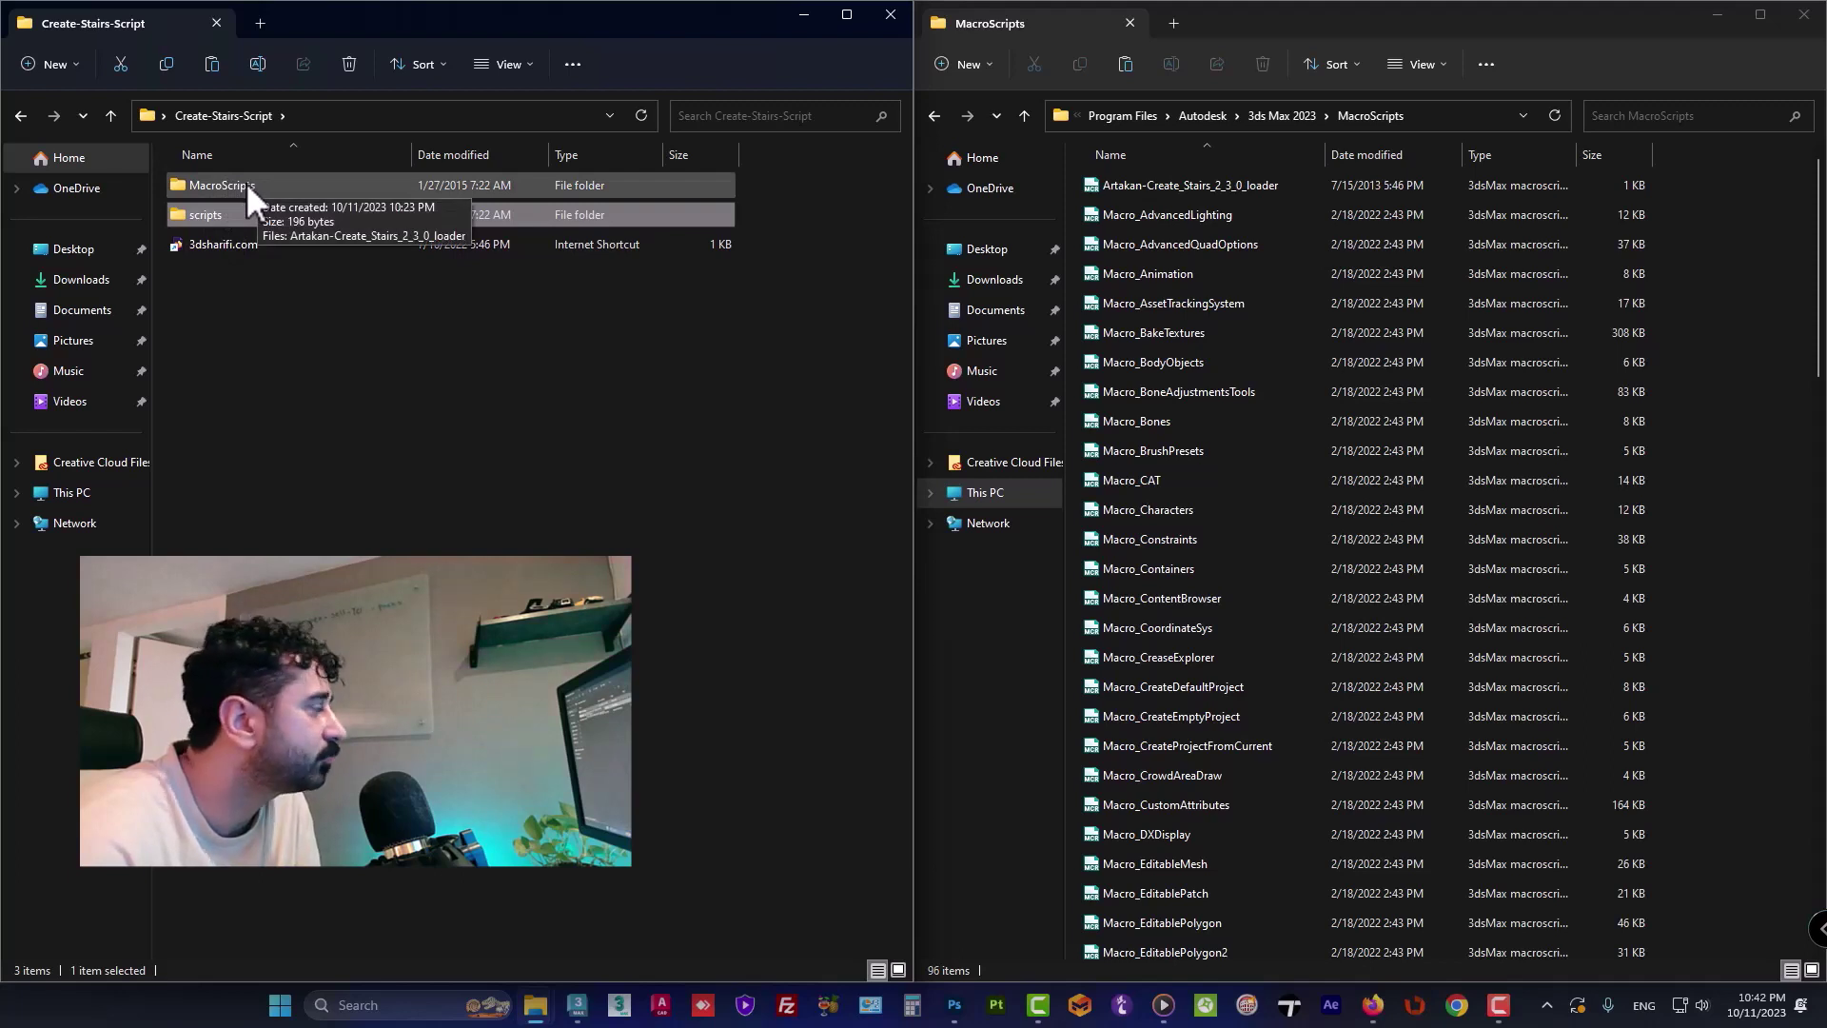
pyautogui.doubleClick(246, 181)
pyautogui.rightClick(231, 195)
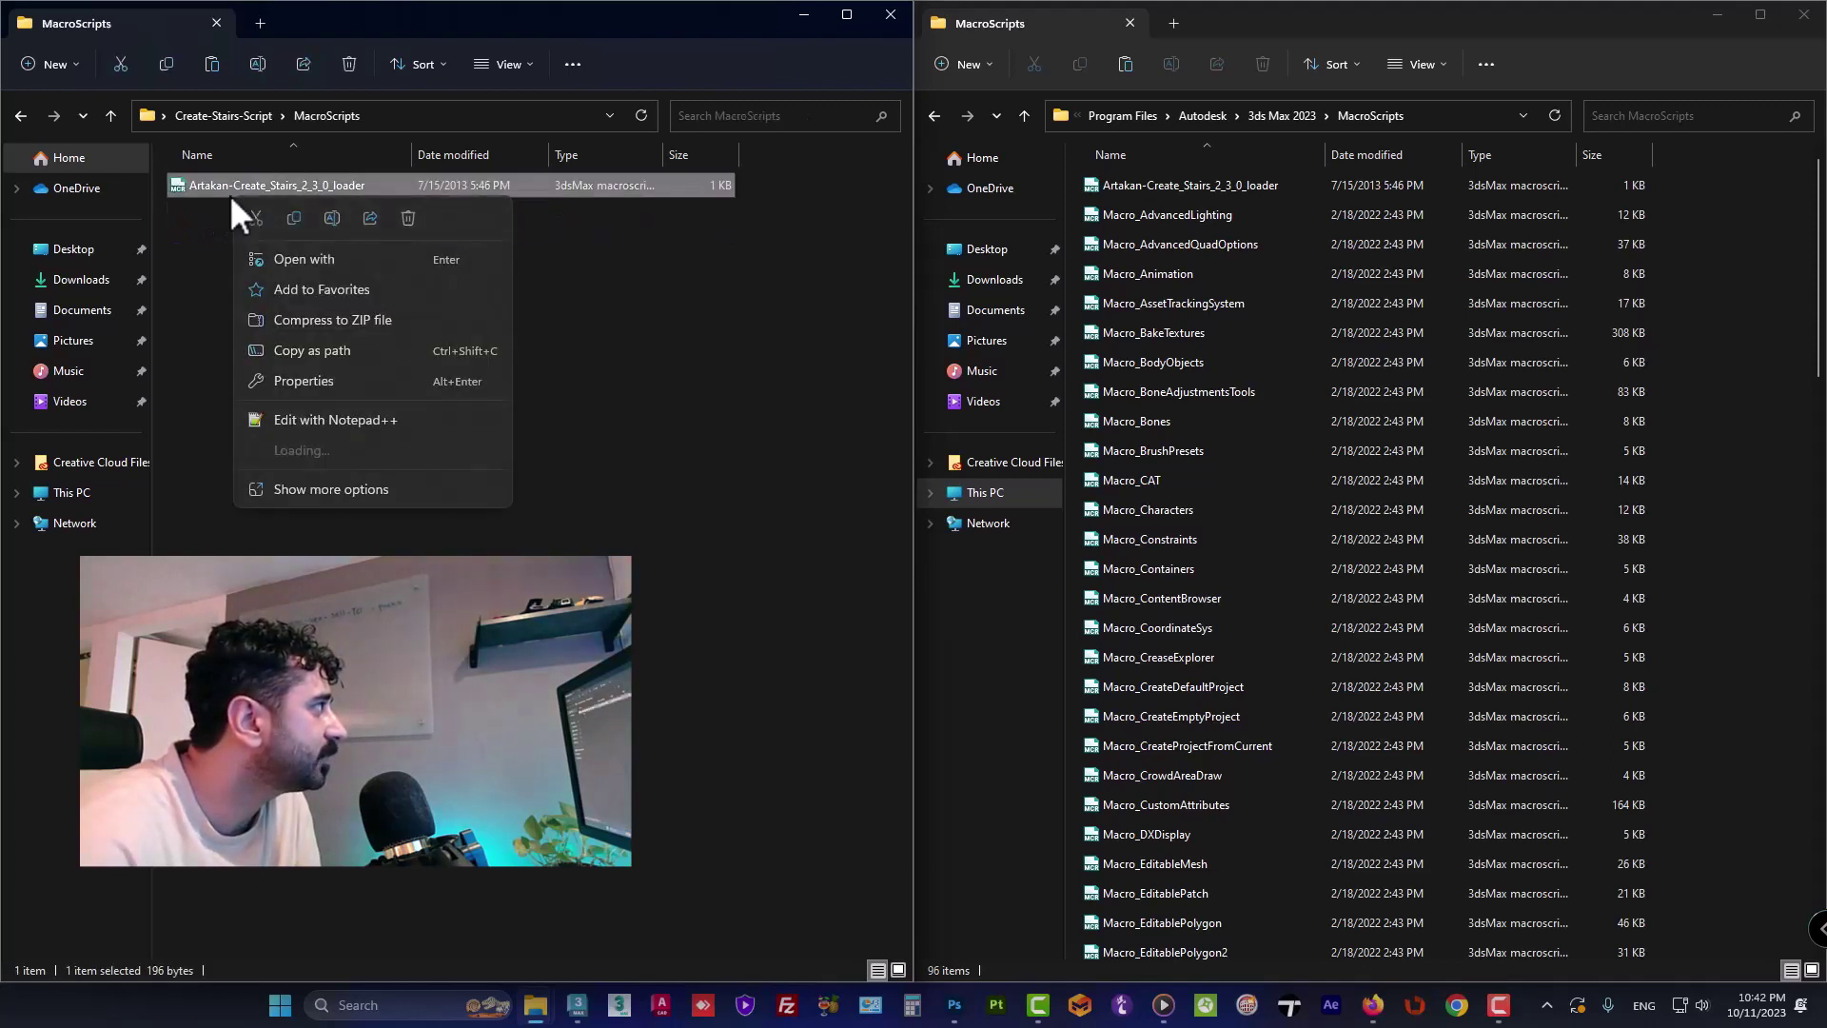
pyautogui.click(295, 227)
pyautogui.click(1694, 411)
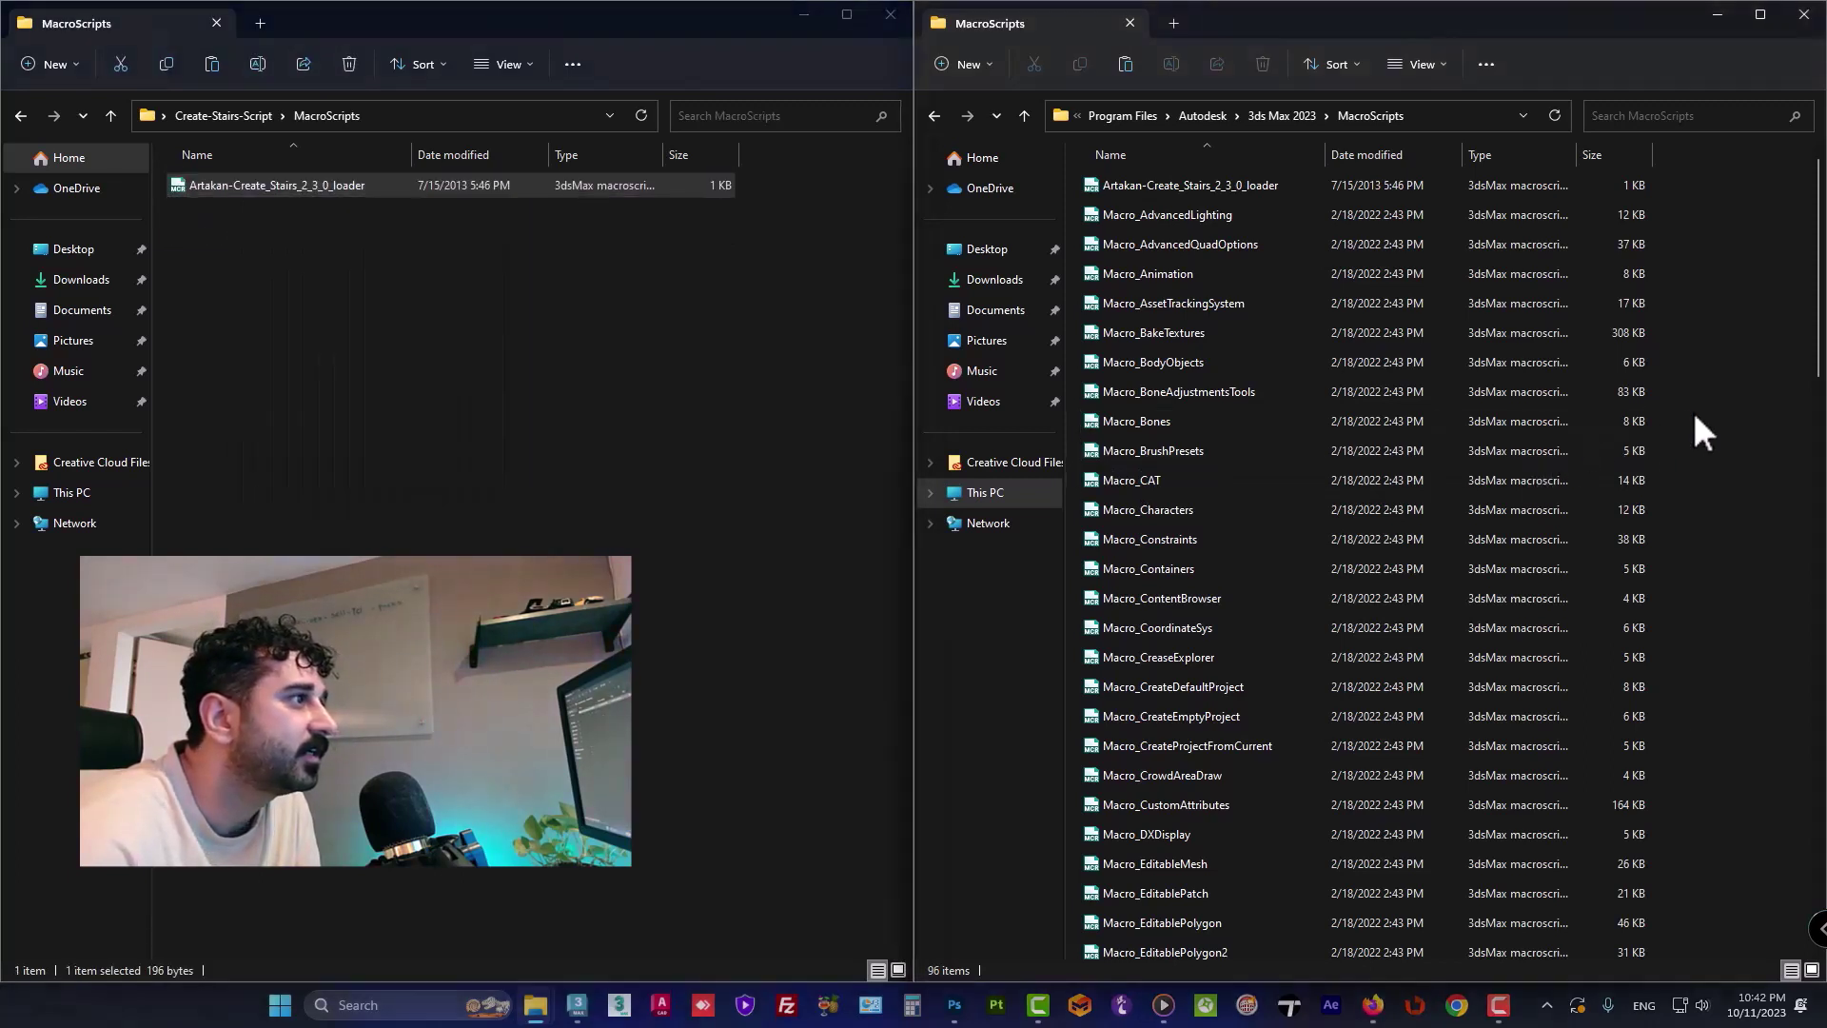
pyautogui.rightClick(1694, 414)
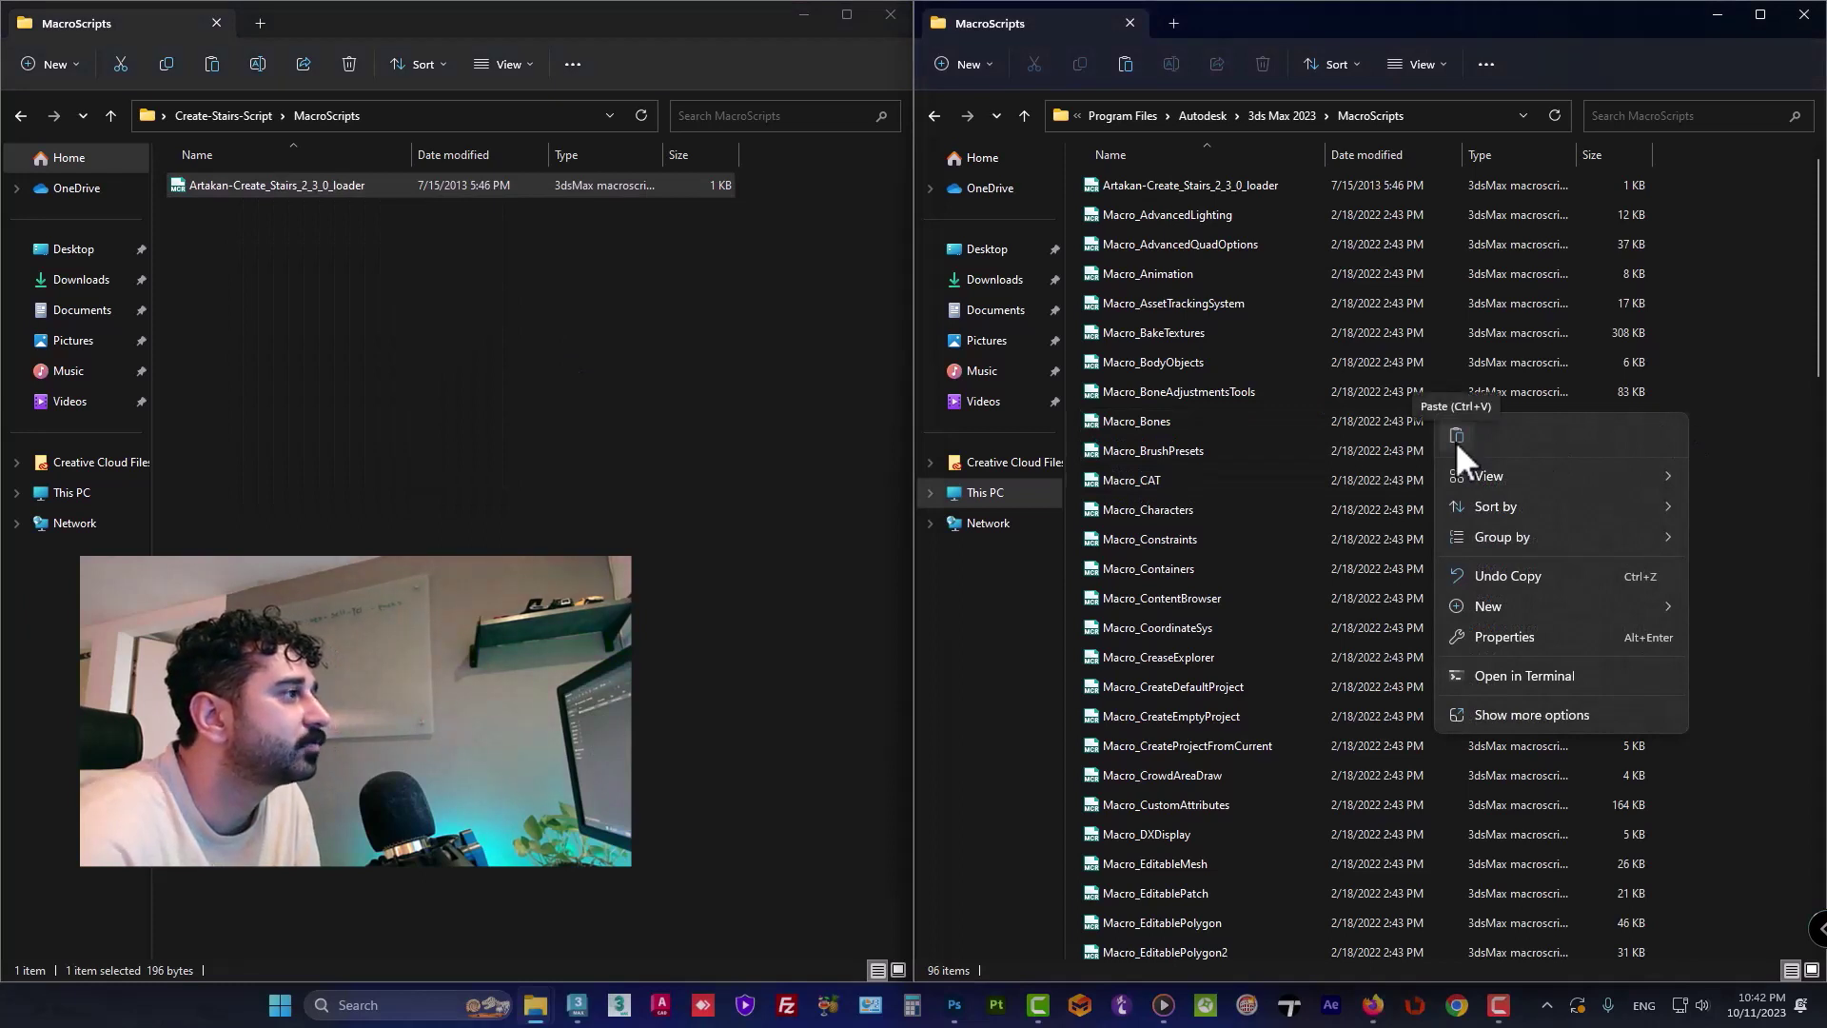
pyautogui.click(862, 501)
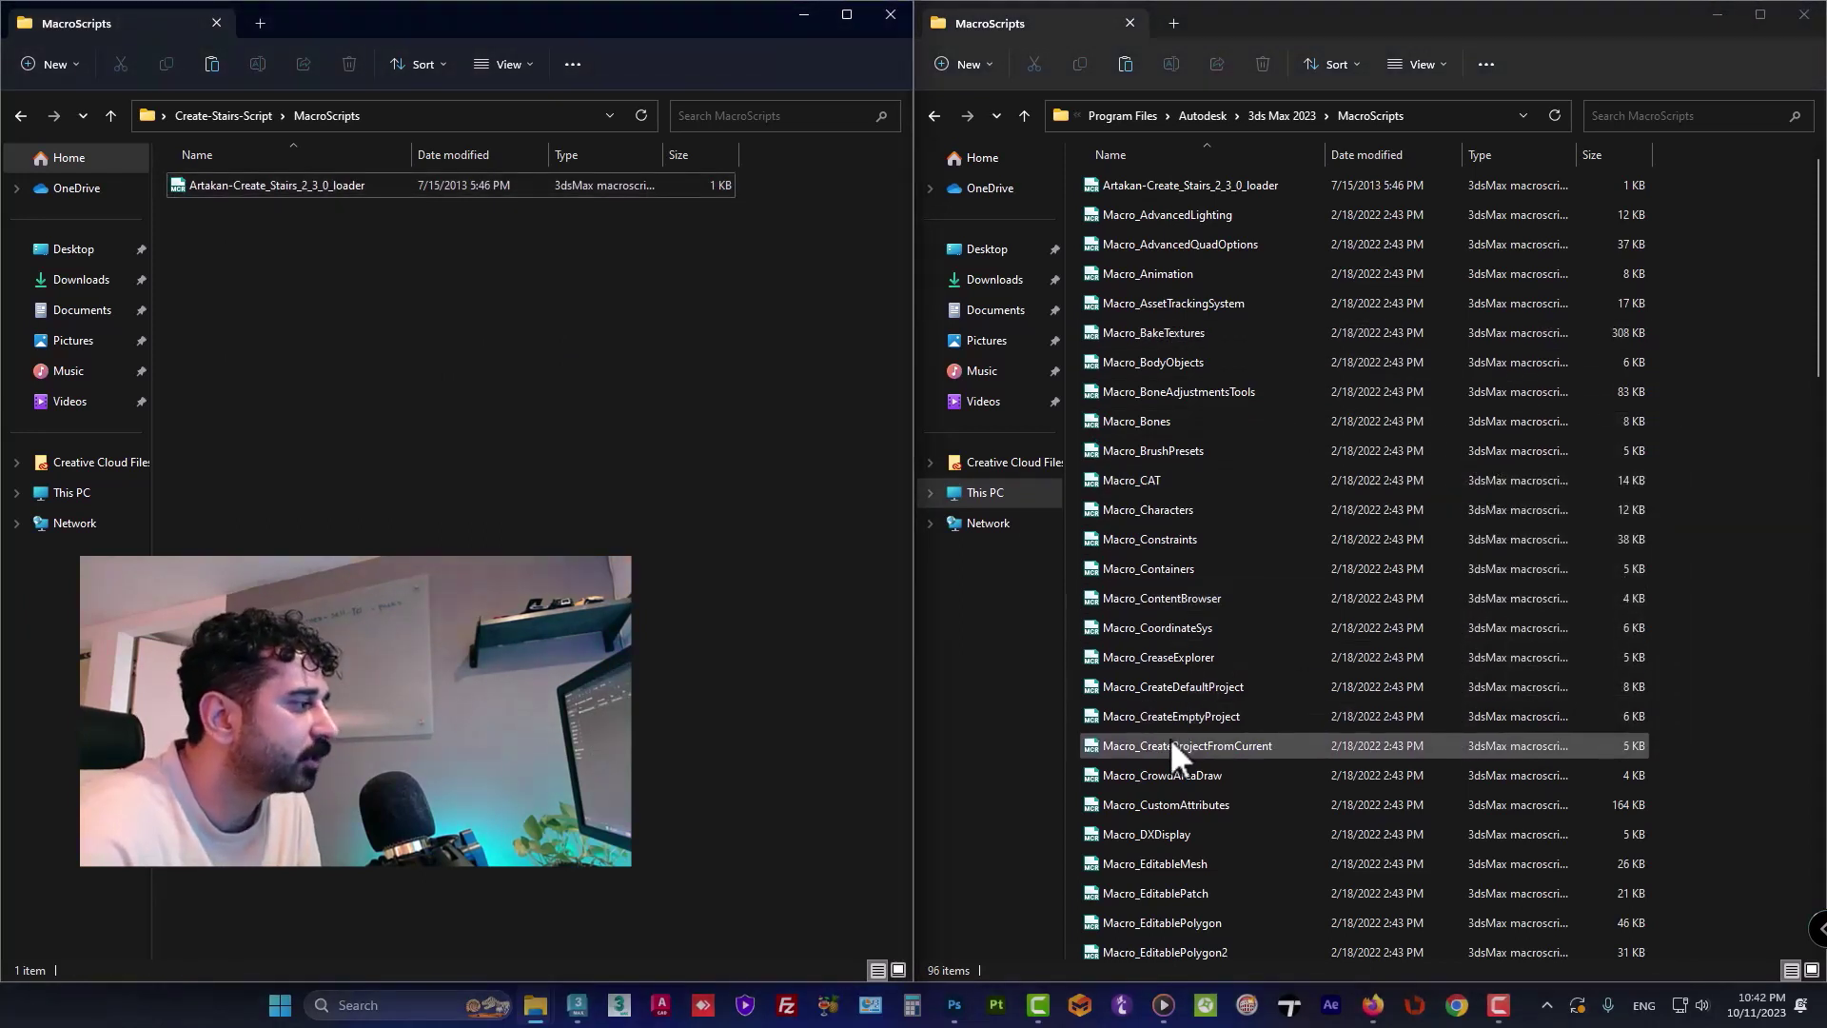
# Step: Drag the Artakan category's Create_Staris_2_3_0 action onto the main toolbar via Customize User Interface
pyautogui.click(582, 1007)
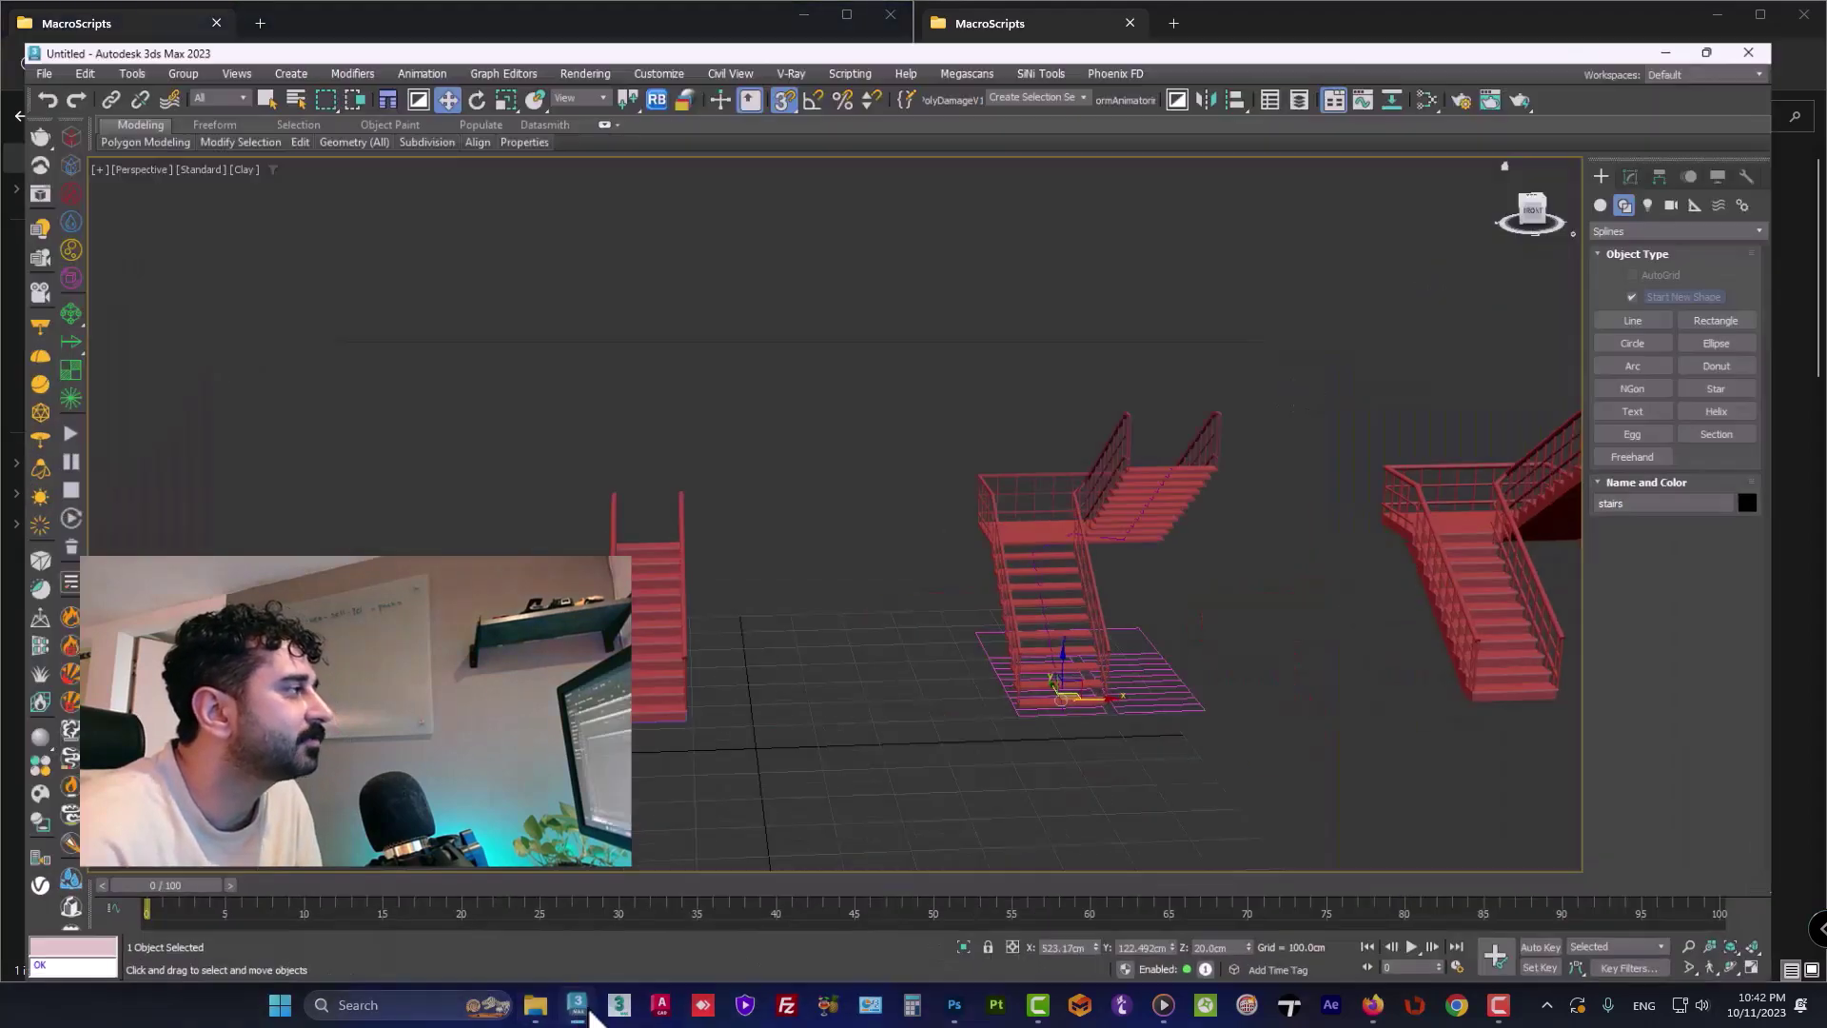
pyautogui.click(678, 31)
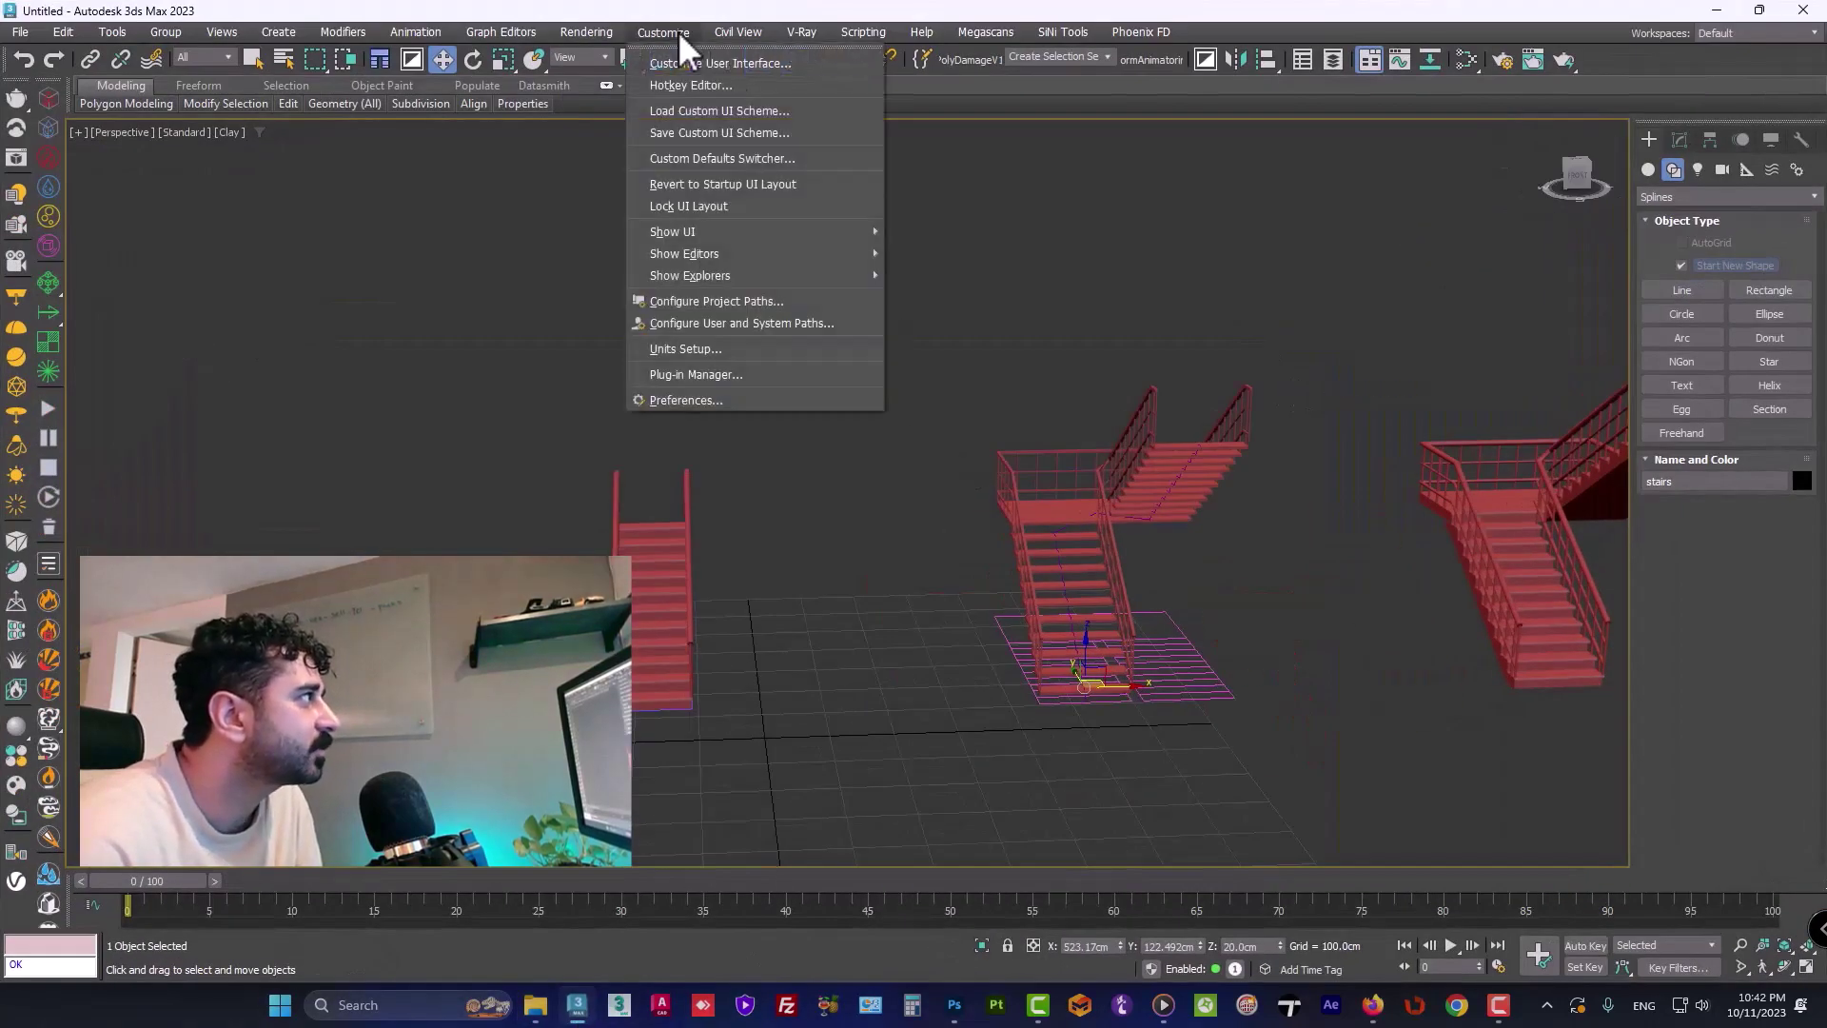
pyautogui.click(722, 64)
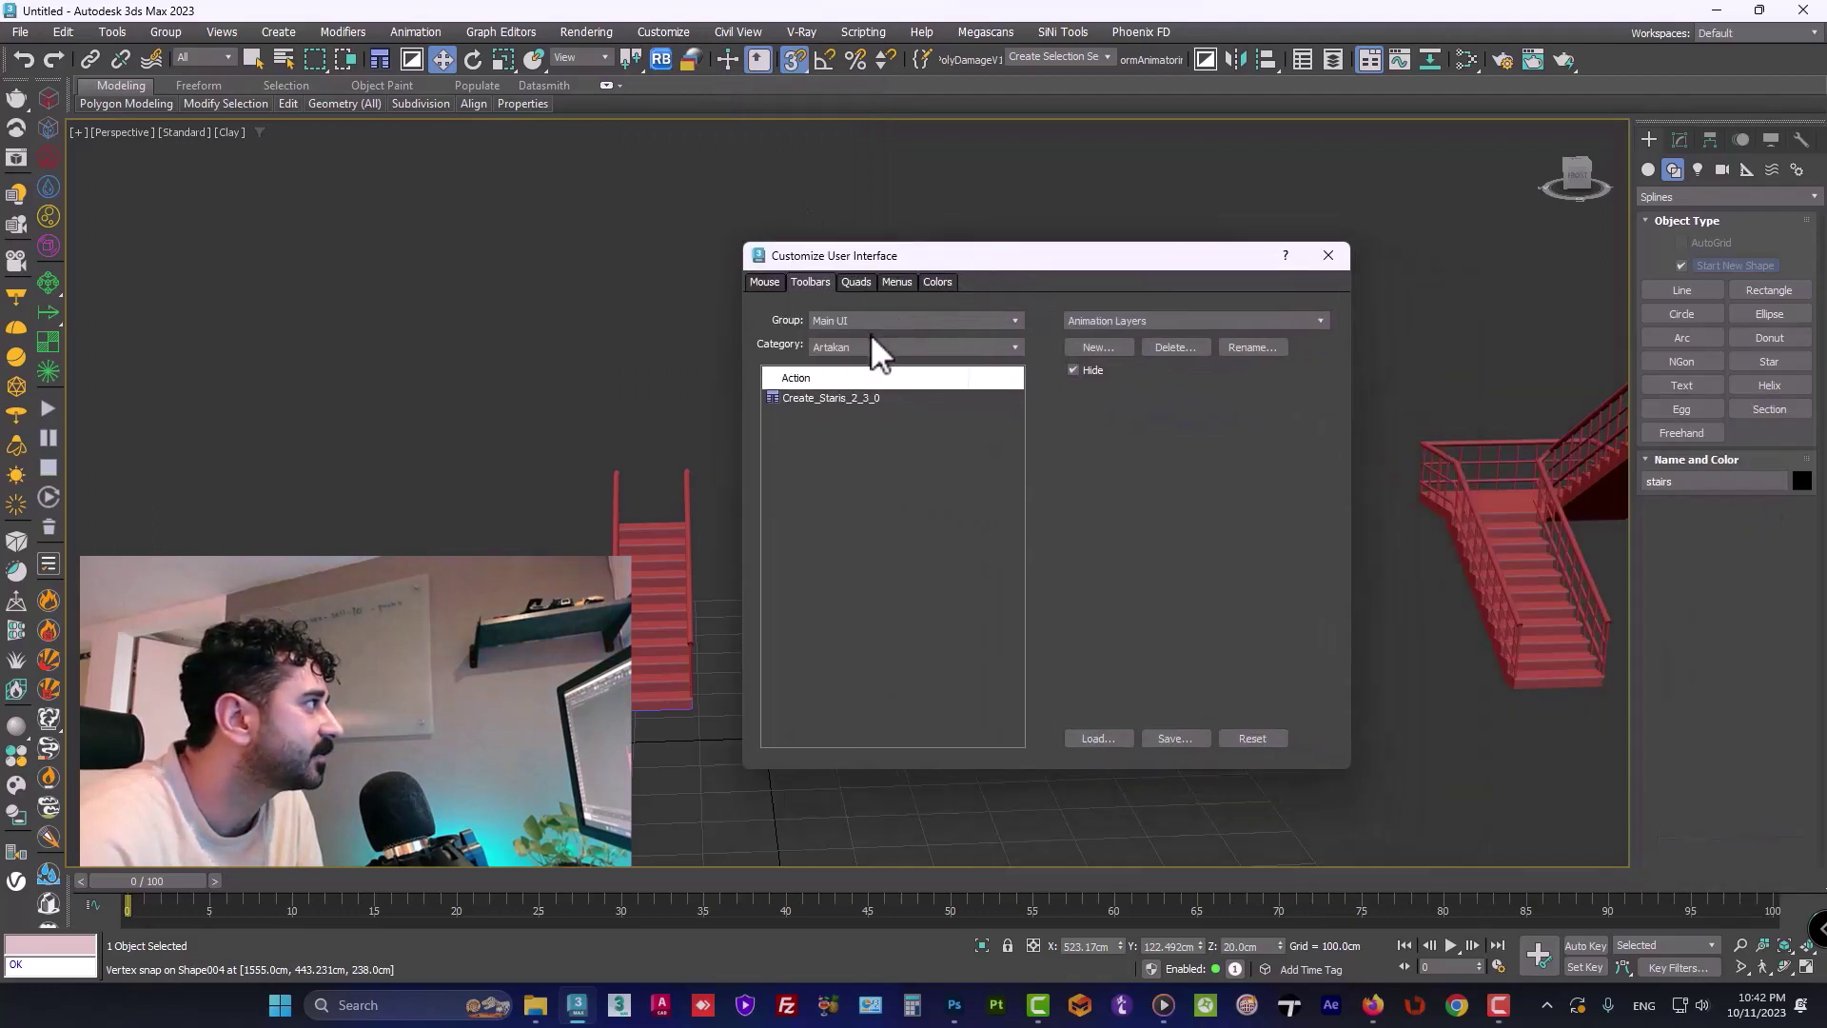
pyautogui.click(864, 343)
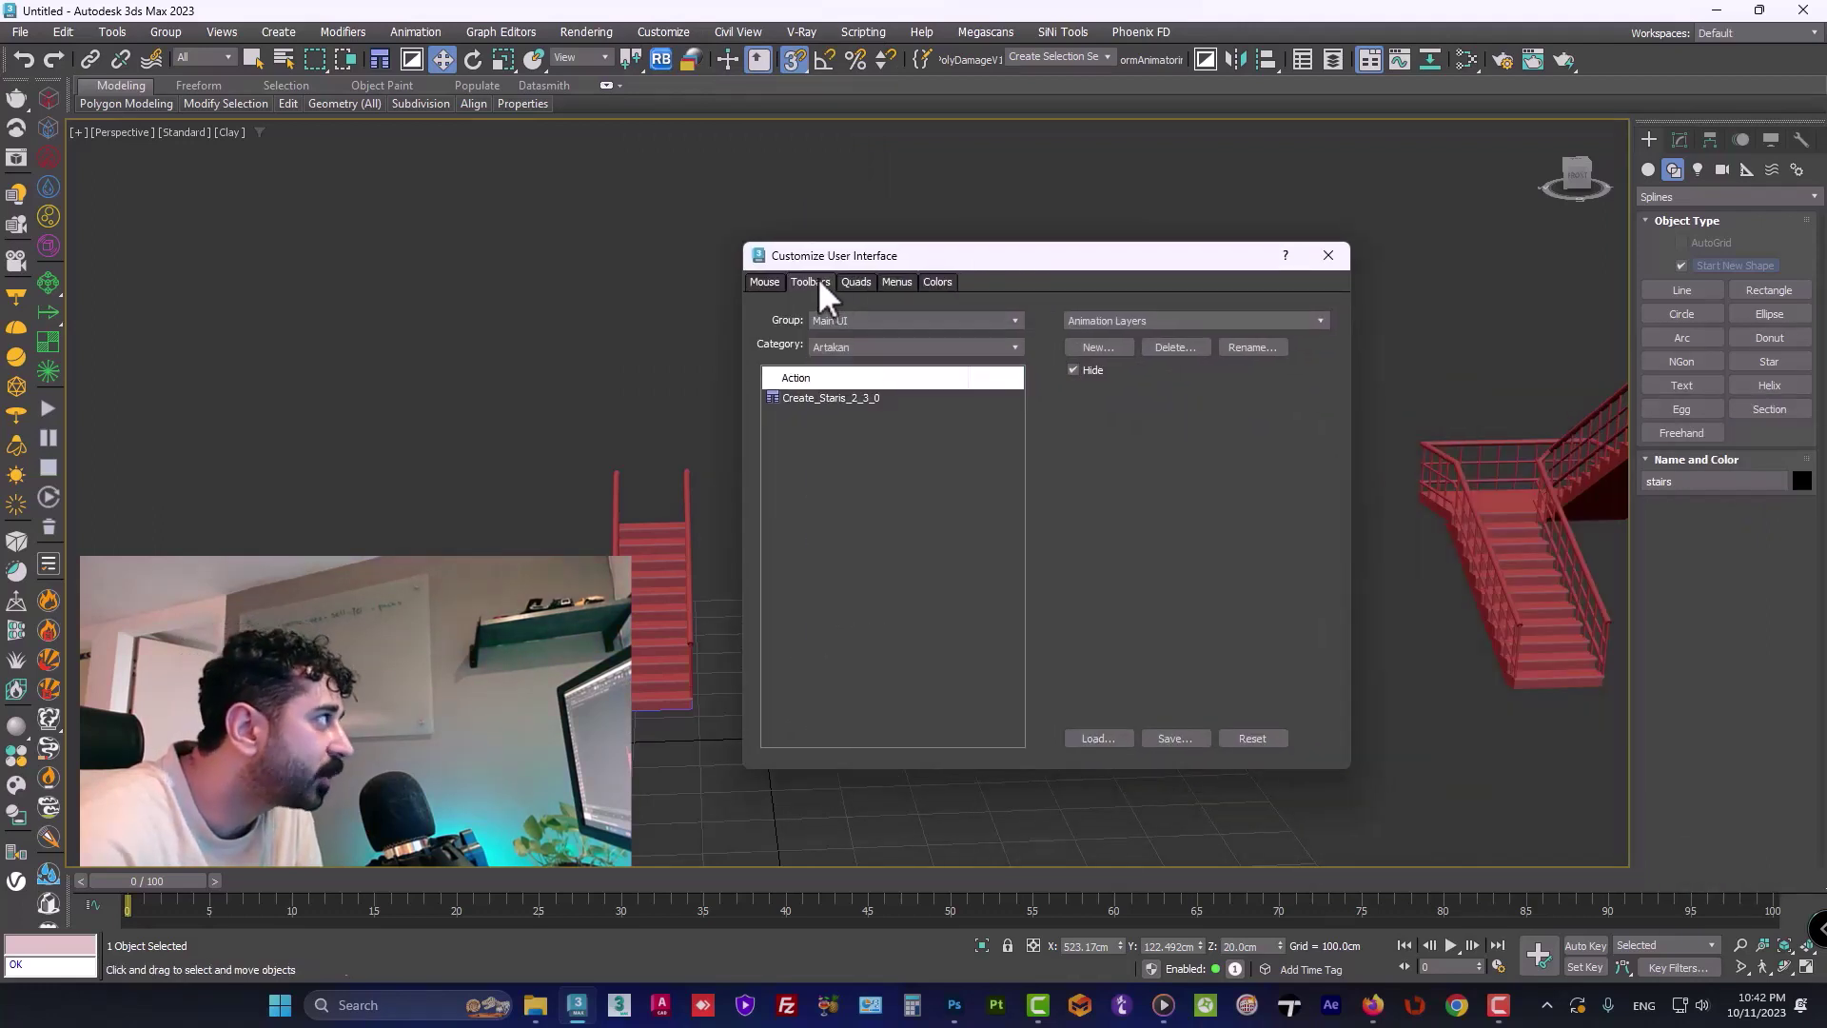
pyautogui.click(855, 346)
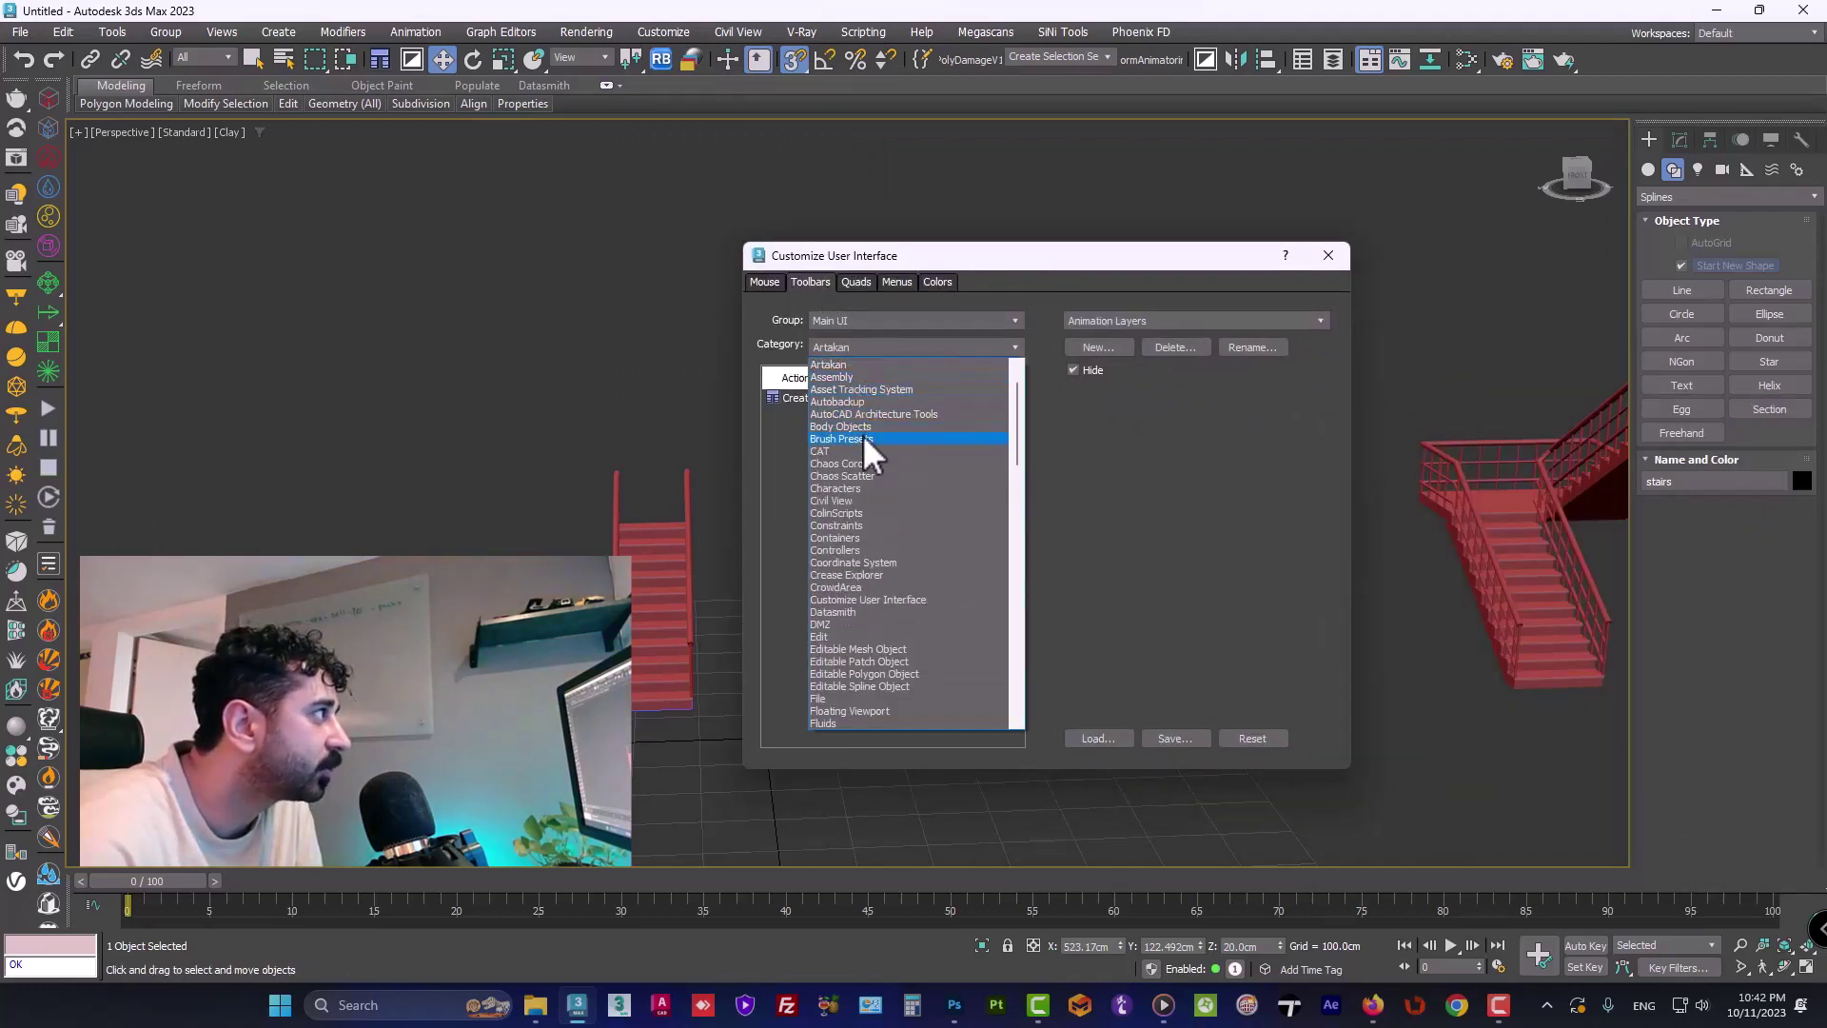
pyautogui.click(847, 368)
pyautogui.moveTo(802, 397); pyautogui.dragTo(864, 60)
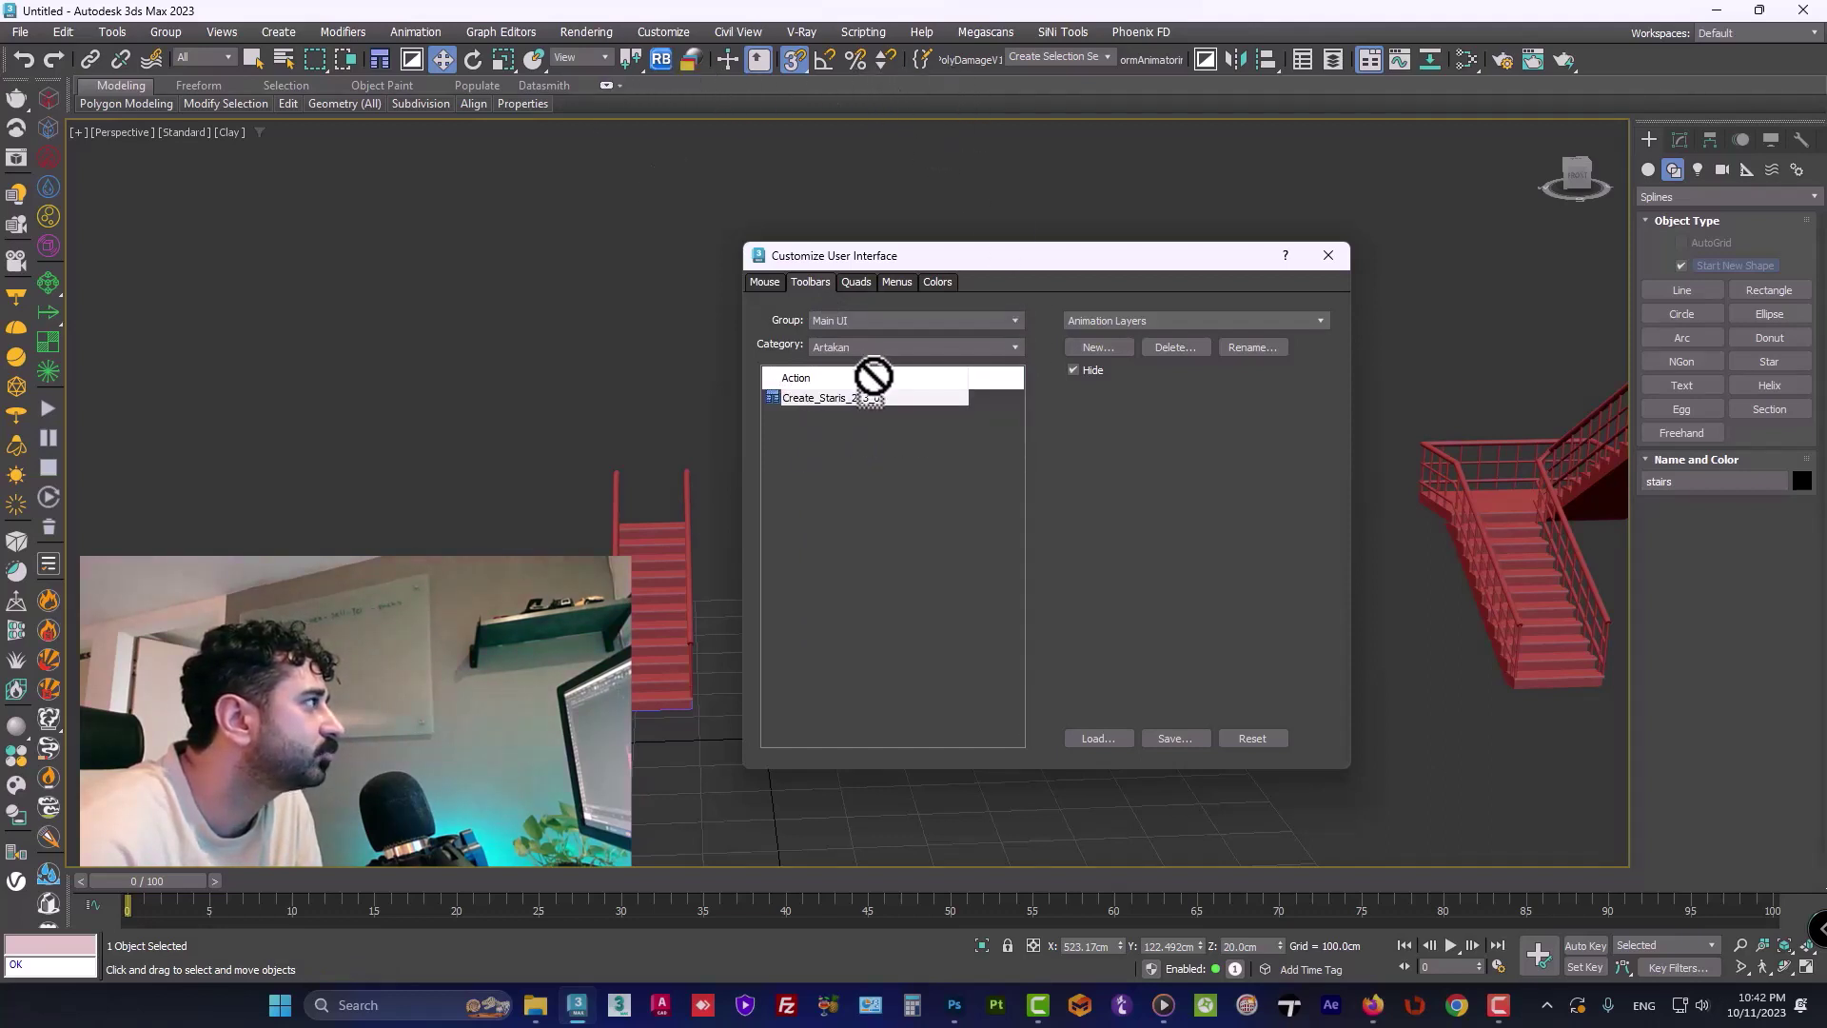
pyautogui.moveTo(681, 59); pyautogui.dragTo(392, 61)
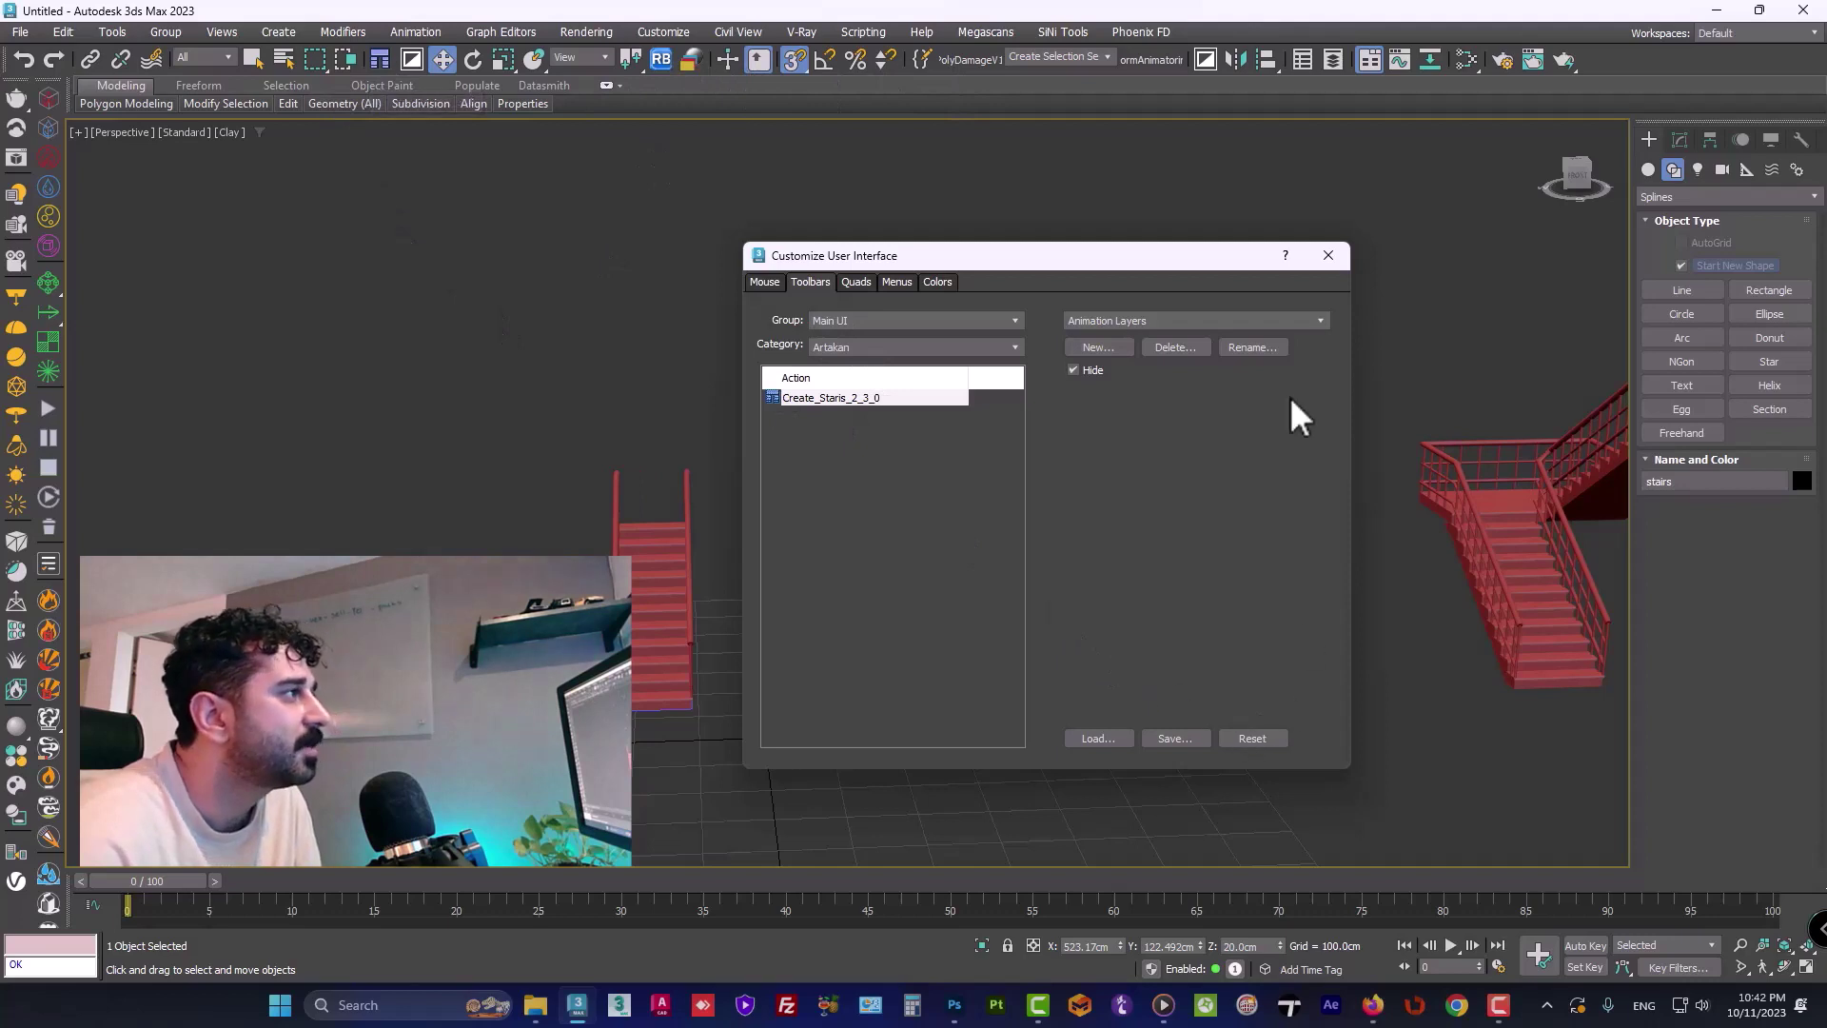
pyautogui.click(1326, 256)
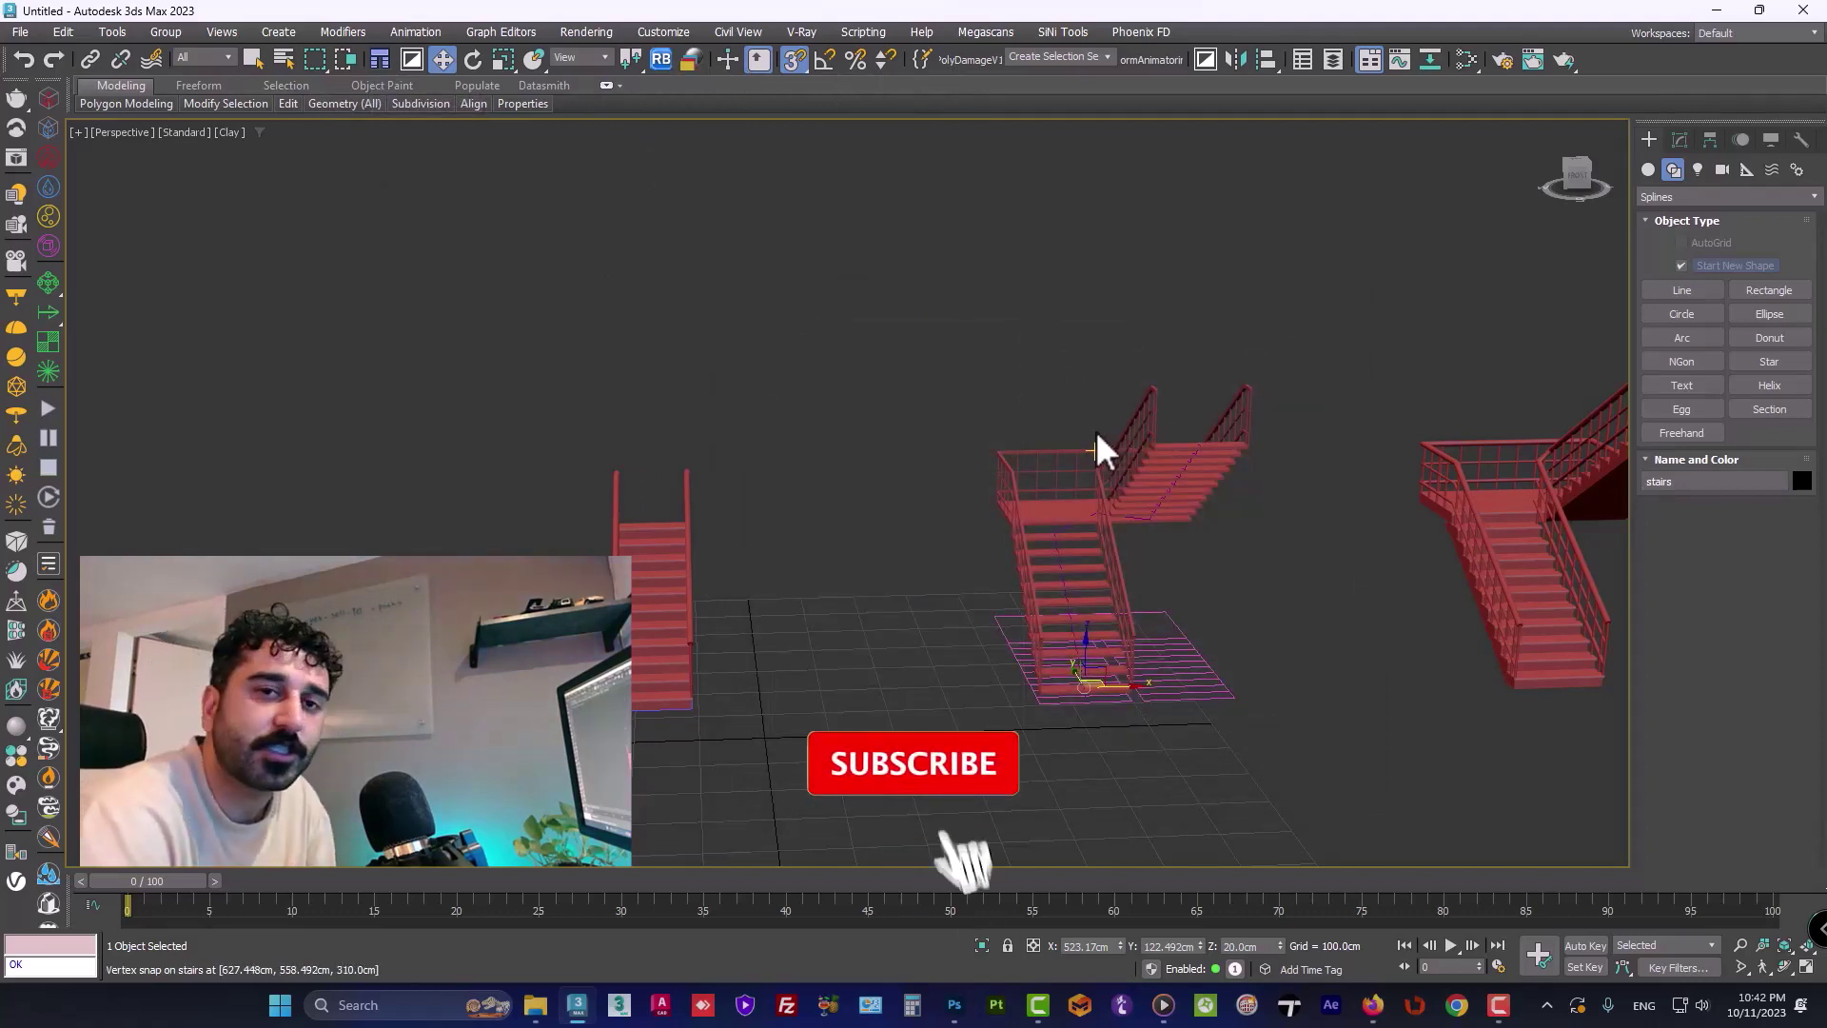